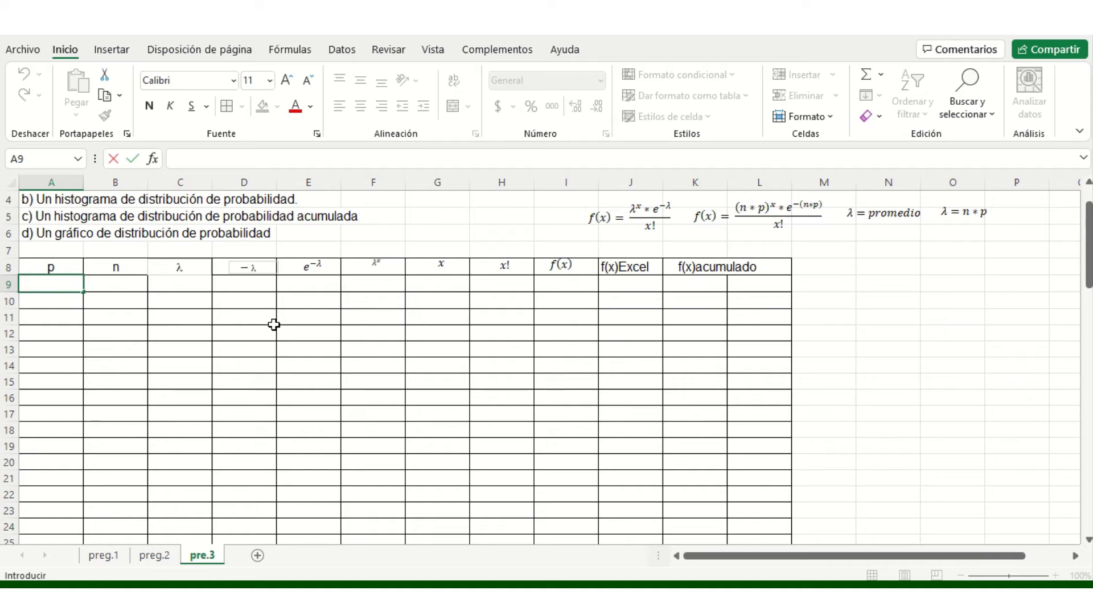
Enter =0.4/100 (0.004) in A9 and fill it down the p column to row 44
scroll(274, 324, up, 1)
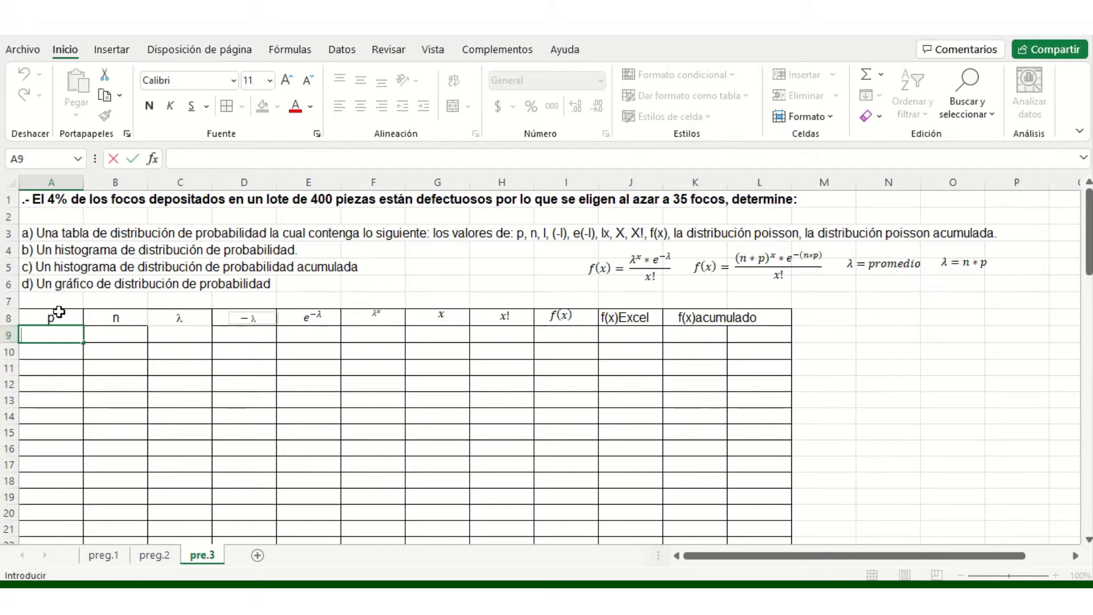
text(=)
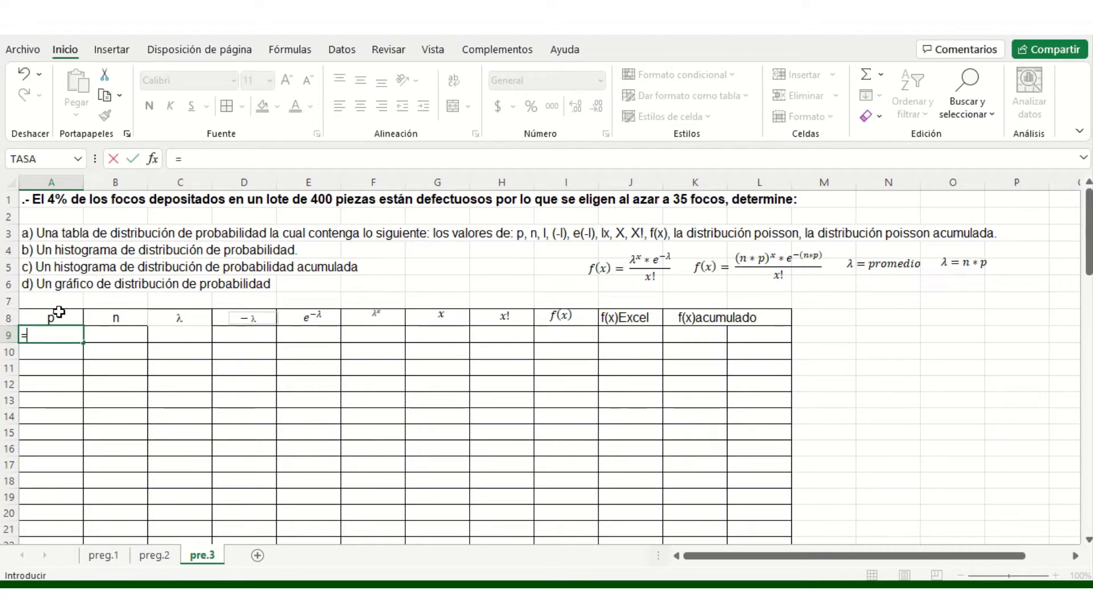
text(0.4)
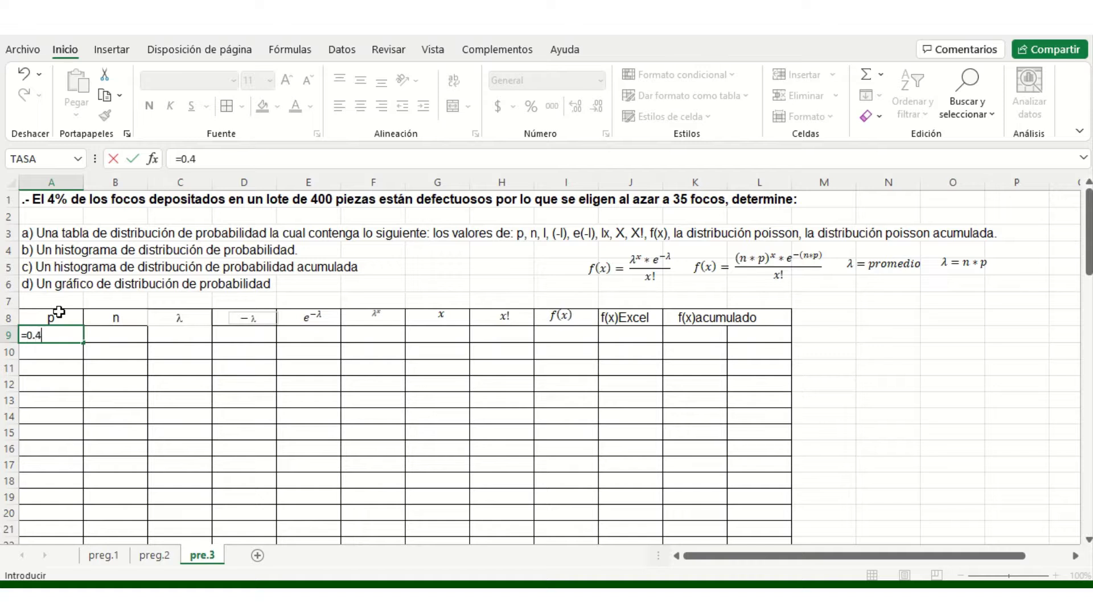
text(/100)
key(Return)
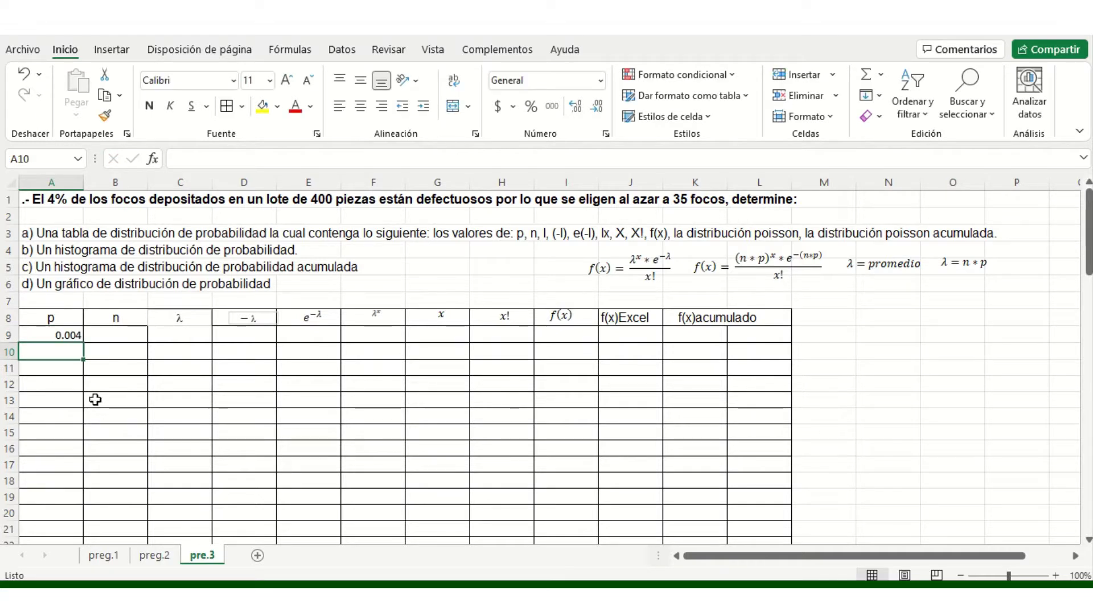
click(80, 338)
mouse_move(87, 345)
mouse_down()
mouse_move(84, 402)
mouse_move(84, 345)
mouse_up()
Number the x column from 0 in G9 to 35 in G44 using =G9+1
scroll(308, 320, up, 5)
scroll(366, 327, up, 4)
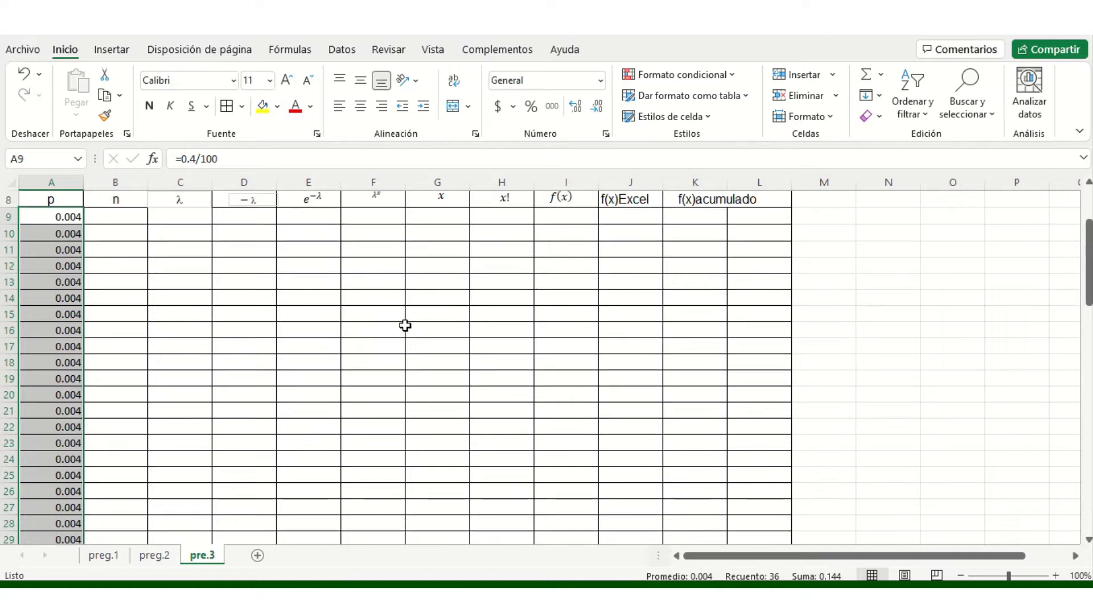
scroll(405, 324, up, 2)
click(431, 322)
double_click(437, 318)
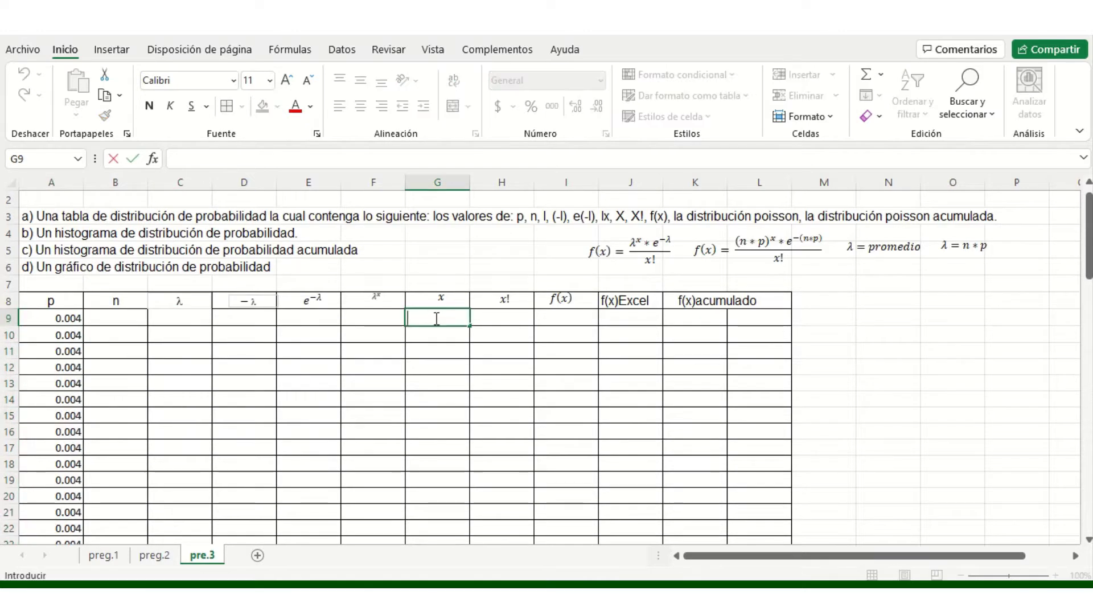
text(0)
click(458, 337)
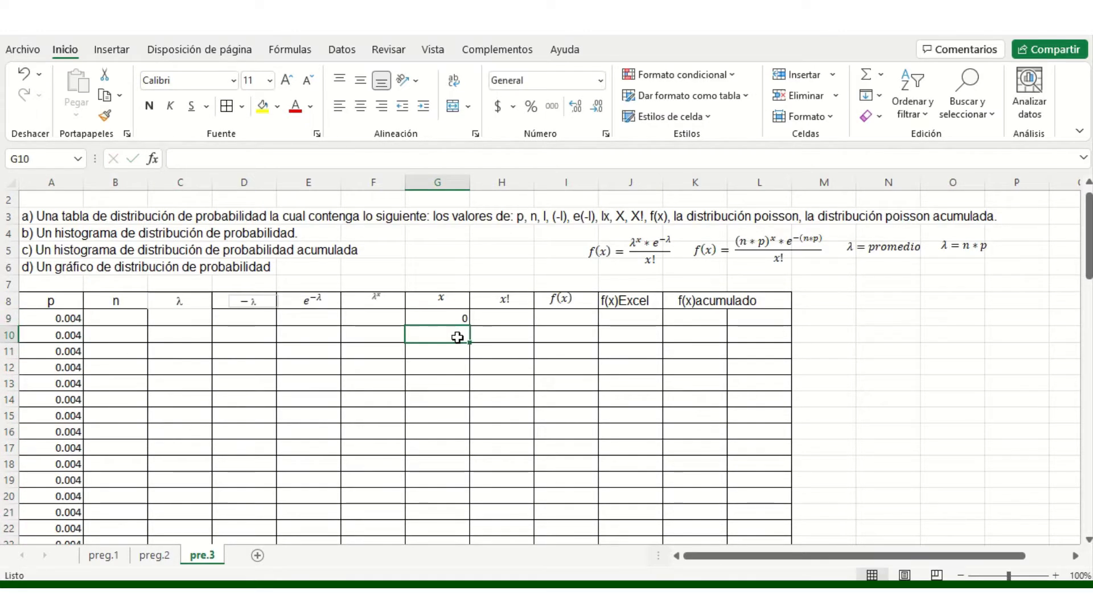
text(=)
click(443, 318)
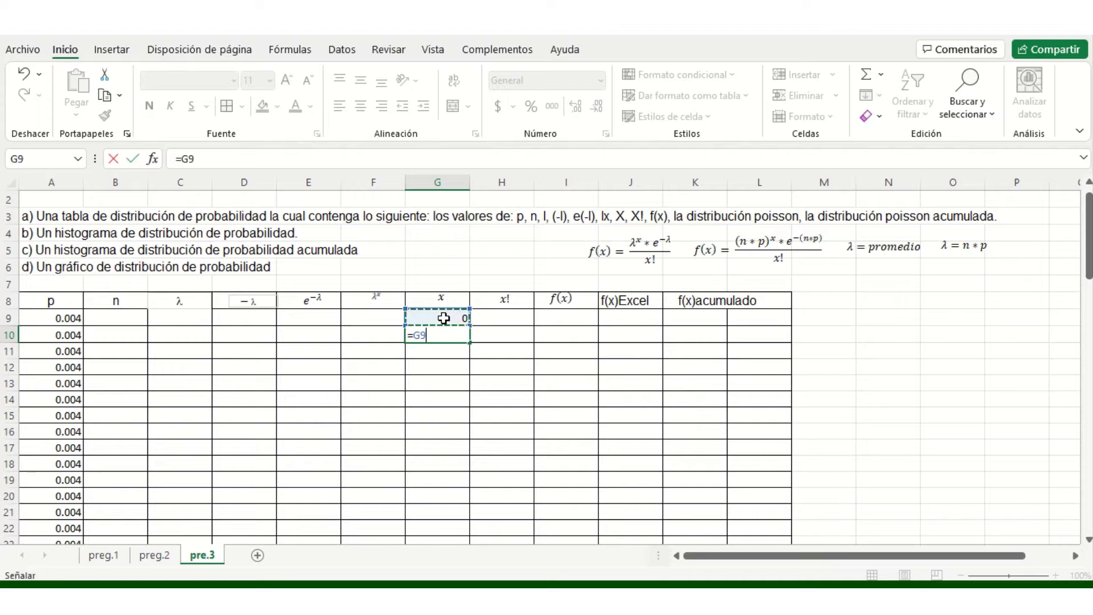
text(+1)
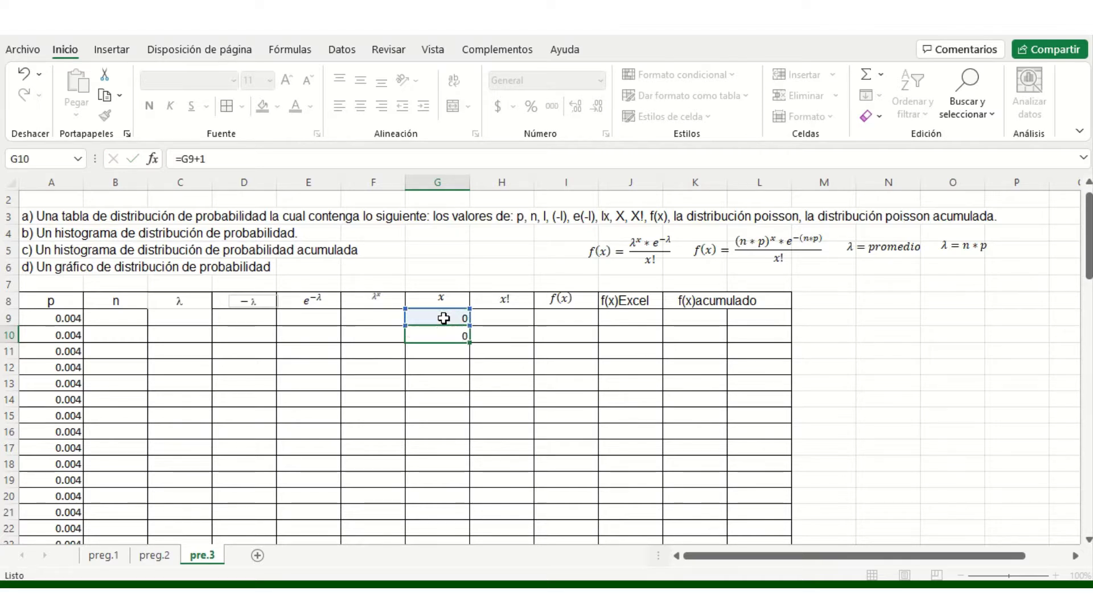
key(Return)
click(458, 338)
drag(470, 343, 466, 547)
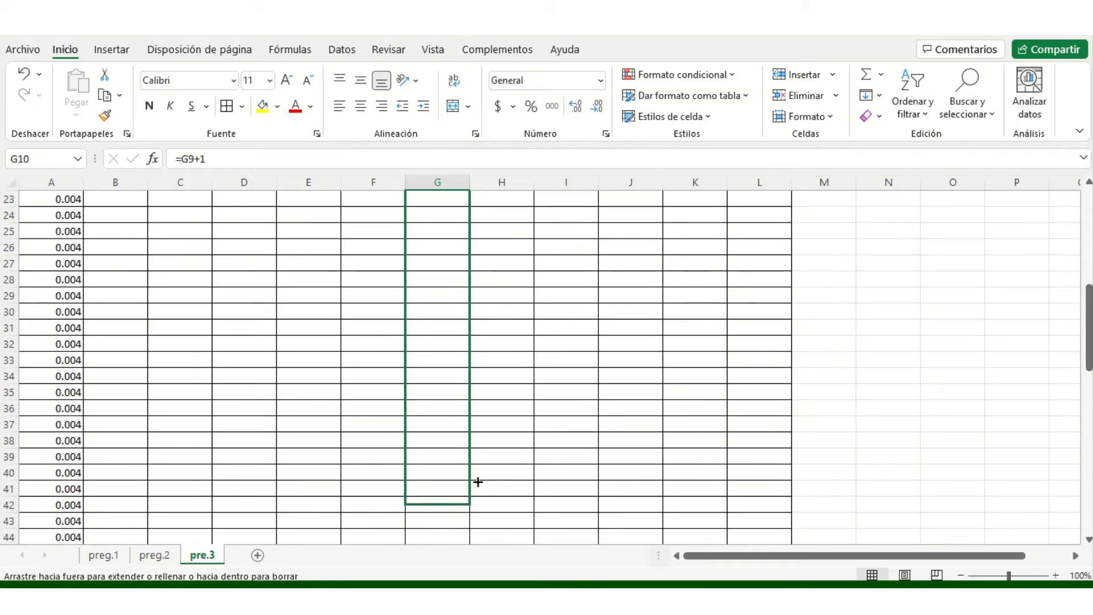
drag(465, 547, 474, 415)
Centre the x values in column G, including the 0 in G9
scroll(477, 419, up, 1)
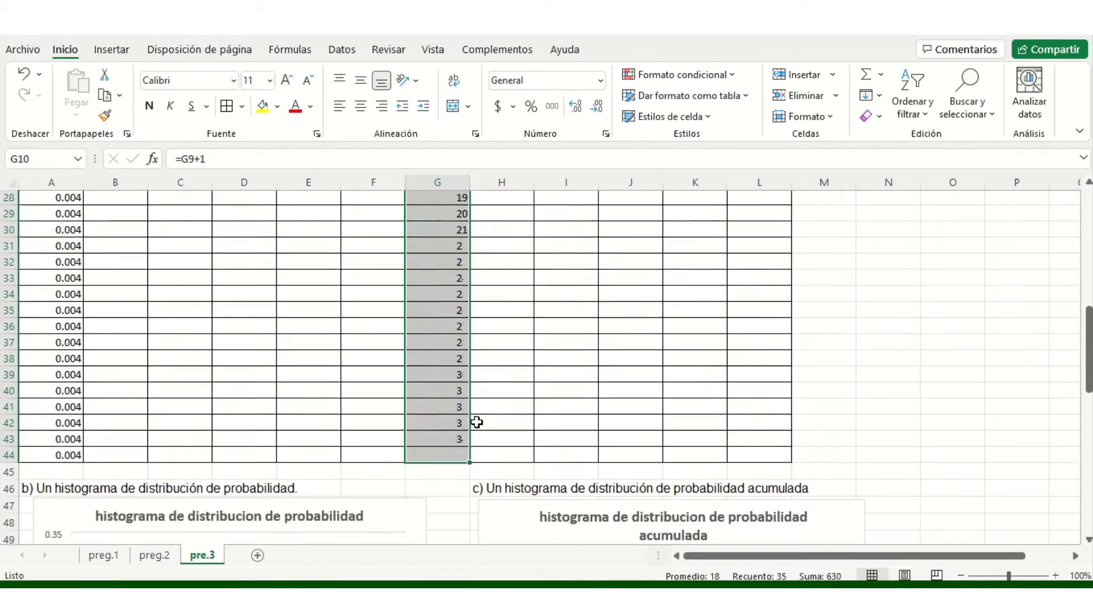
scroll(467, 425, up, 2)
scroll(457, 425, up, 3)
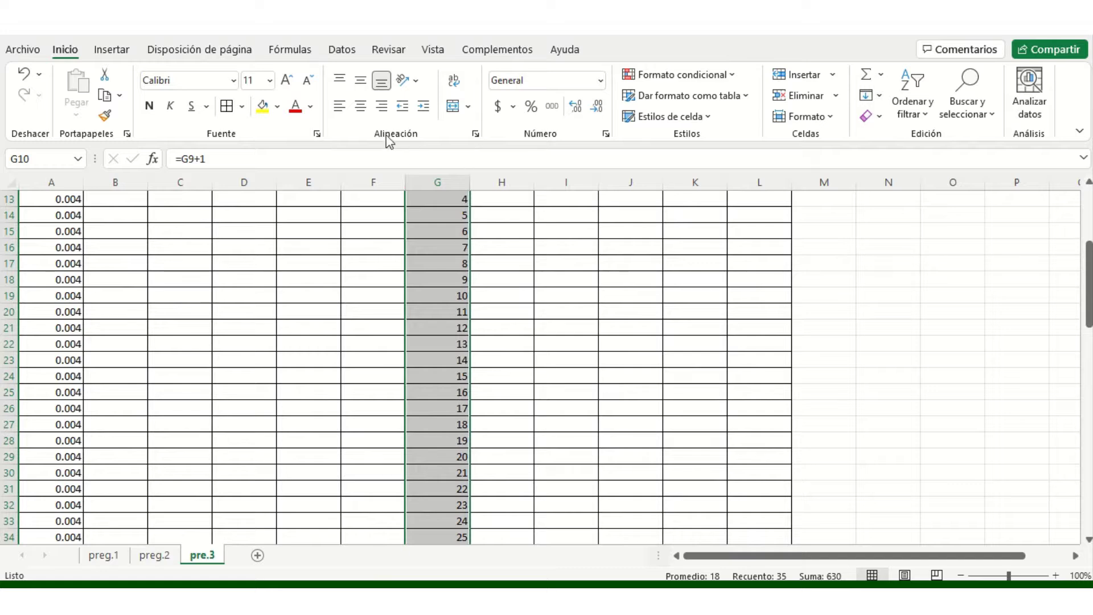
click(360, 106)
scroll(405, 325, up, 4)
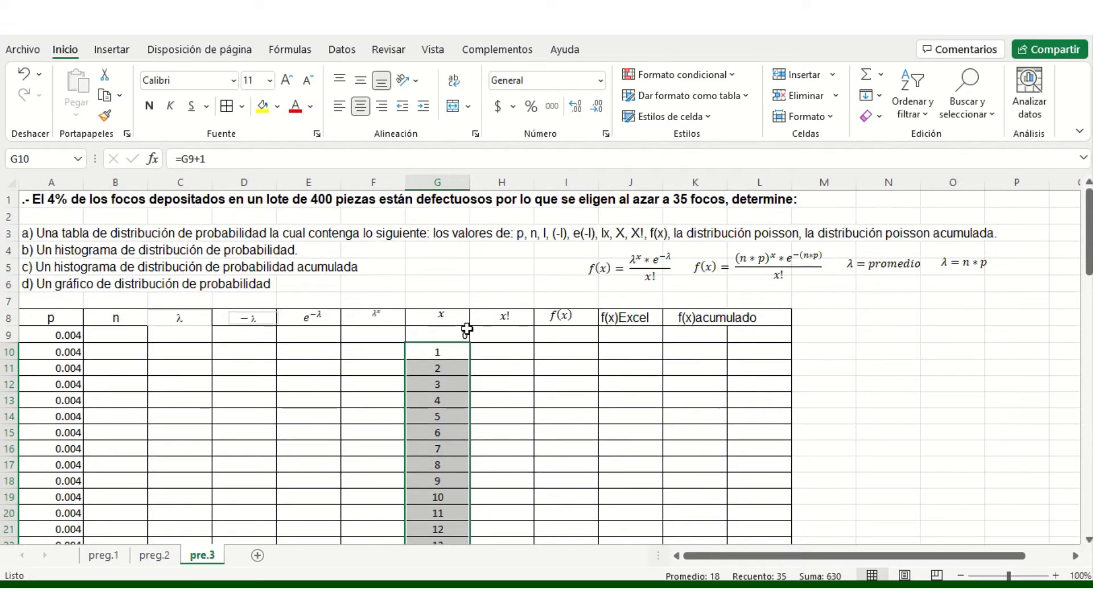
click(467, 329)
click(360, 106)
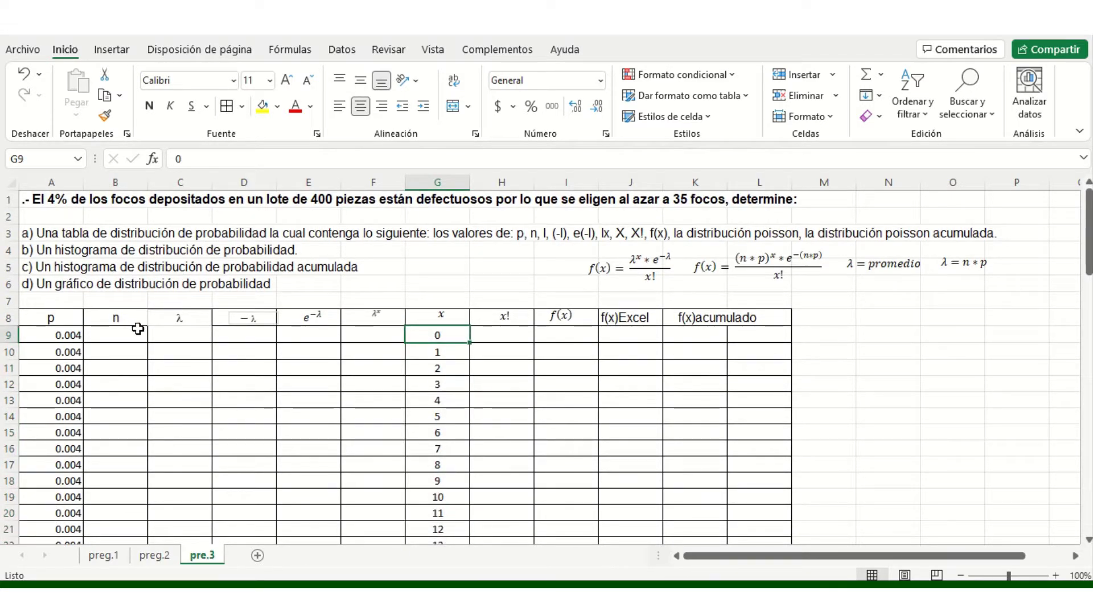
Set n to 400 in B9 and copy it down the n column
double_click(136, 330)
text(4)
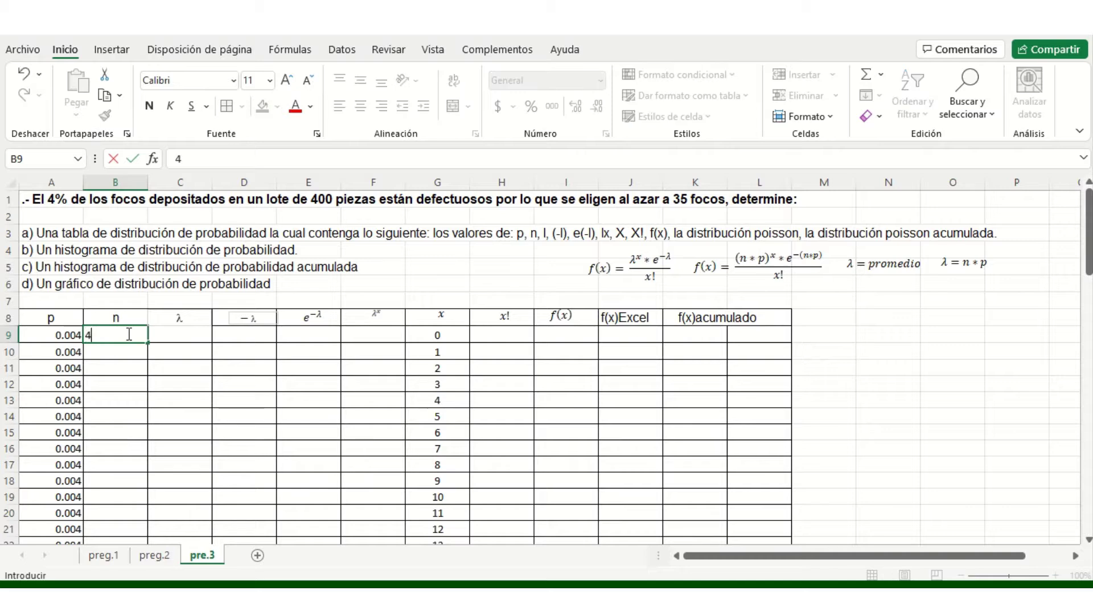
text(00)
click(141, 342)
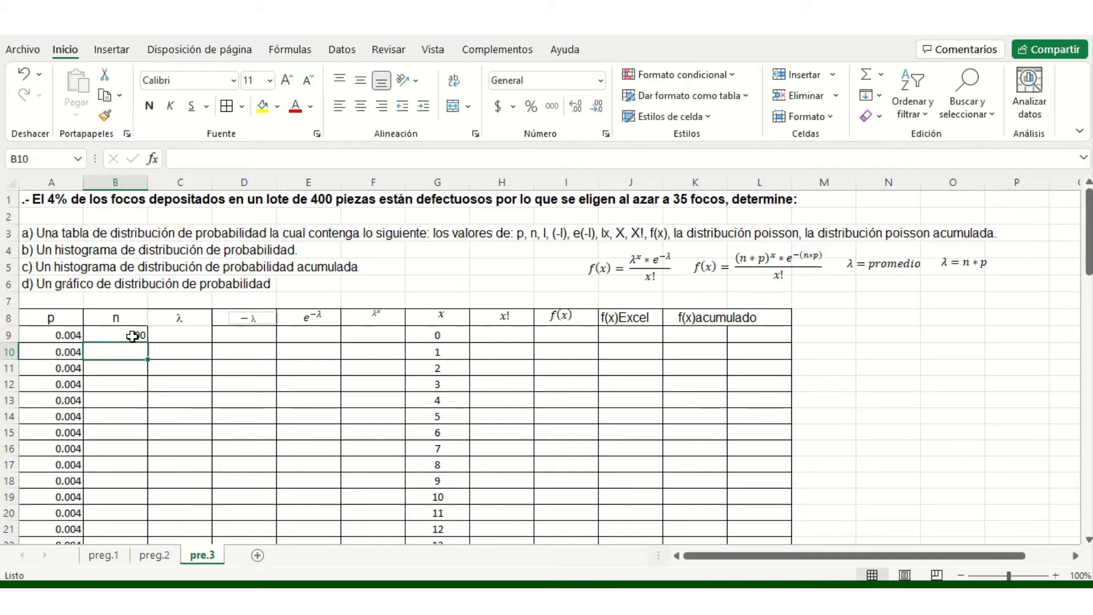
drag(149, 345, 142, 548)
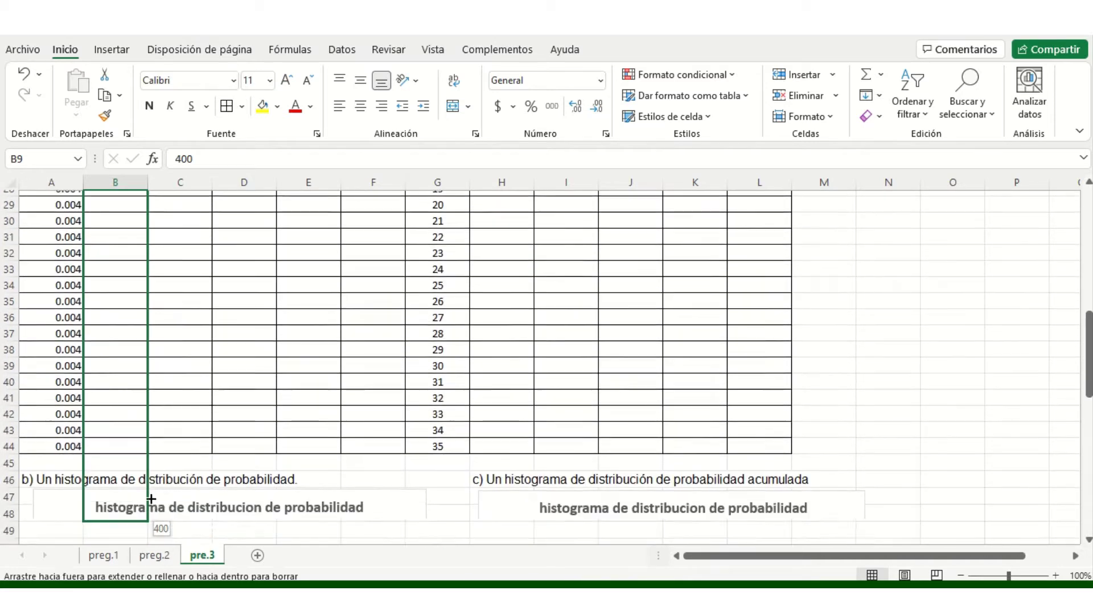
drag(142, 548, 143, 449)
scroll(189, 363, up, 4)
scroll(190, 363, up, 5)
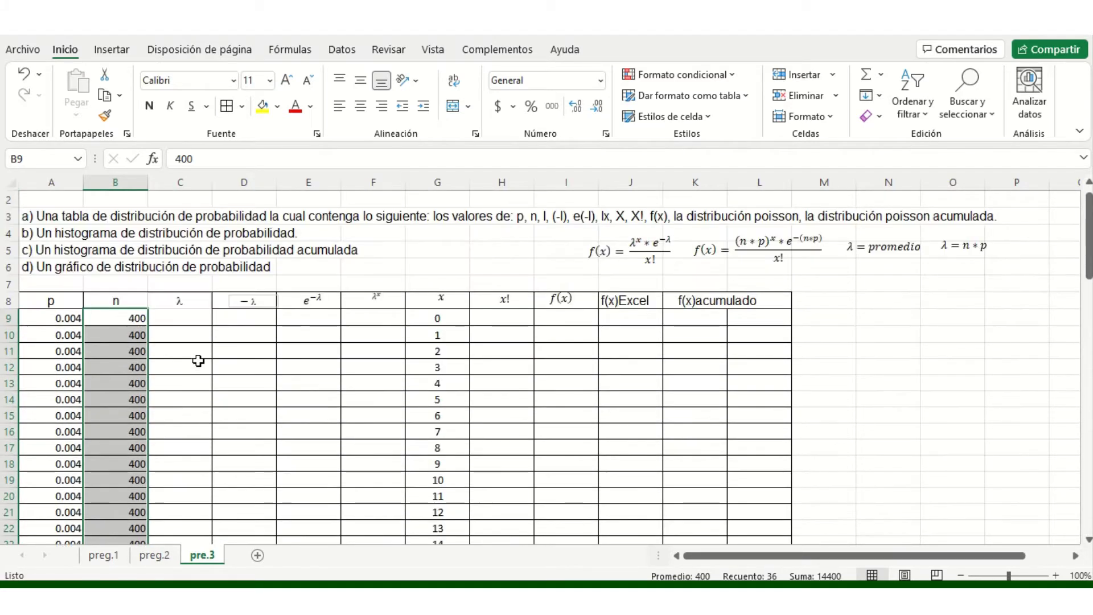
Enter λ as =A9*B9 in C9, giving 1.6
click(200, 308)
click(191, 322)
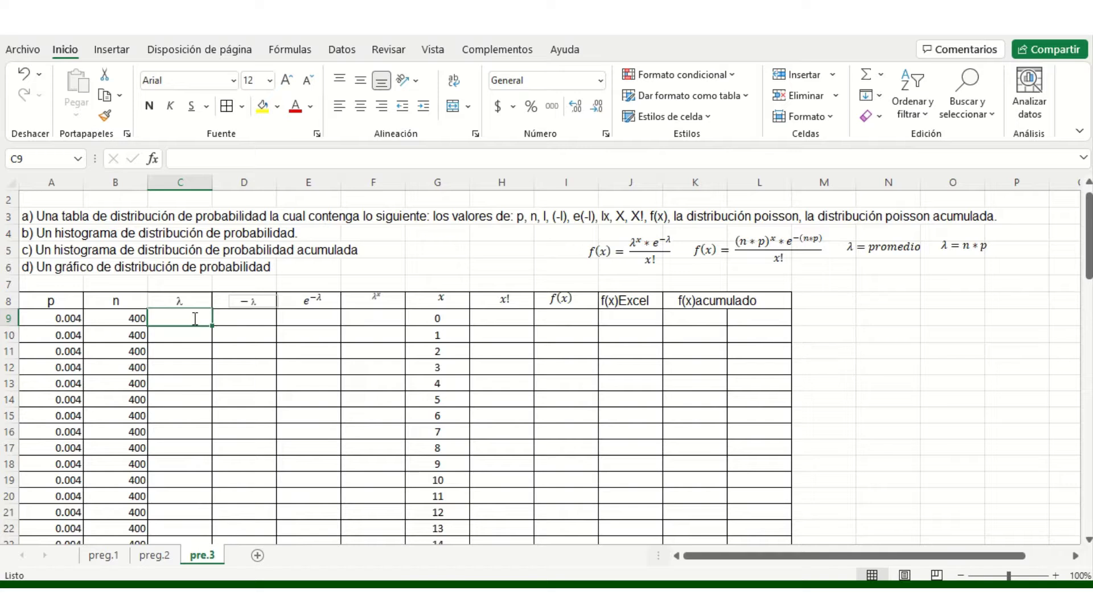
double_click(195, 318)
text(=)
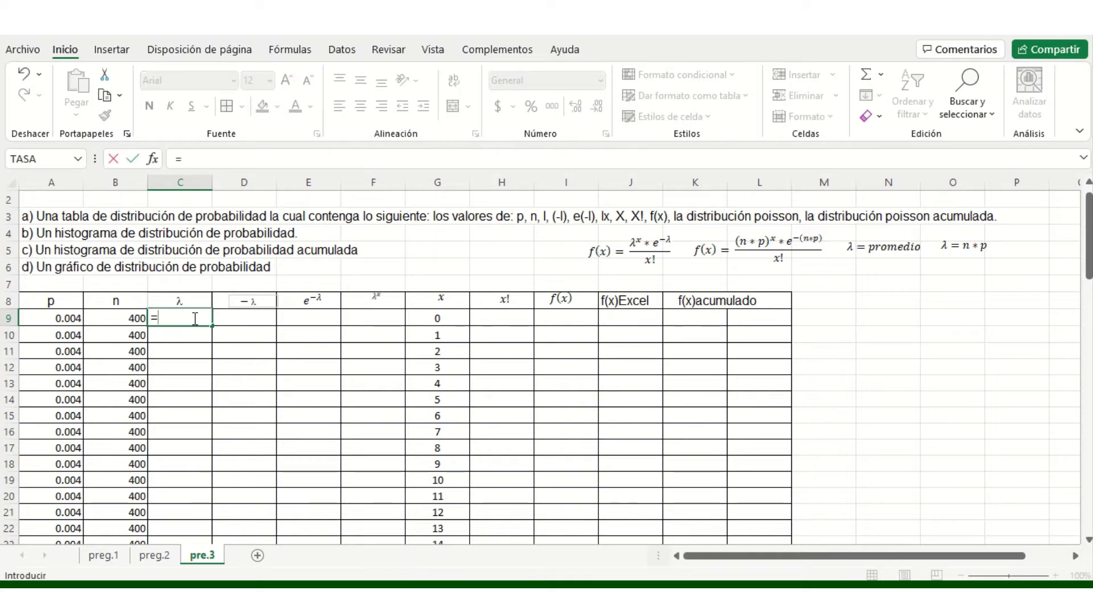
click(75, 319)
text(*)
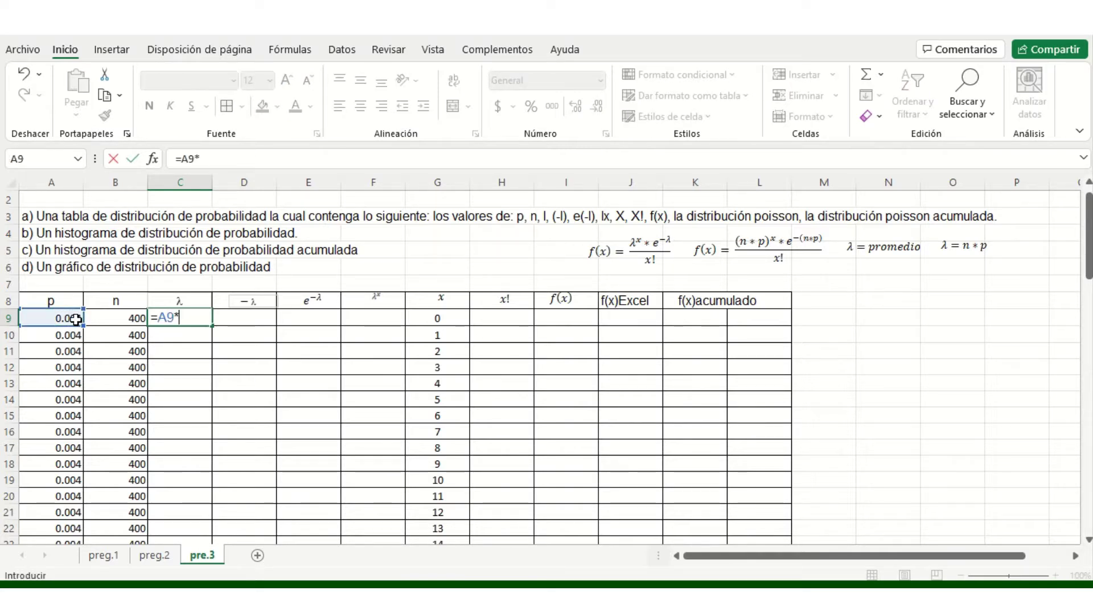
click(114, 317)
key(Return)
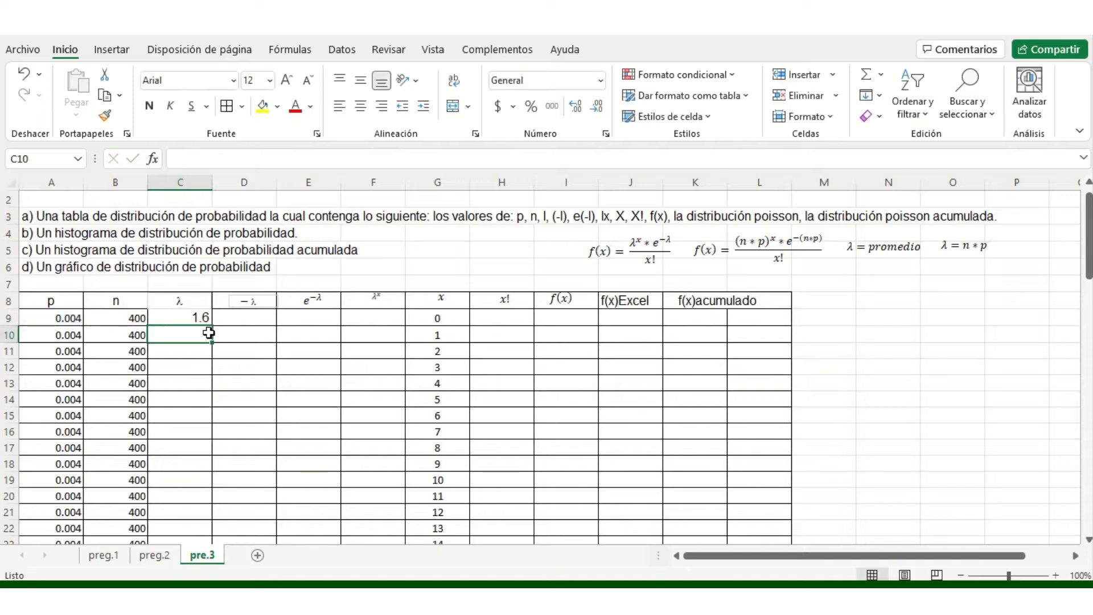
Copy the λ formula down column C to row 44, showing 1.6 in every row
click(205, 317)
drag(213, 329, 212, 341)
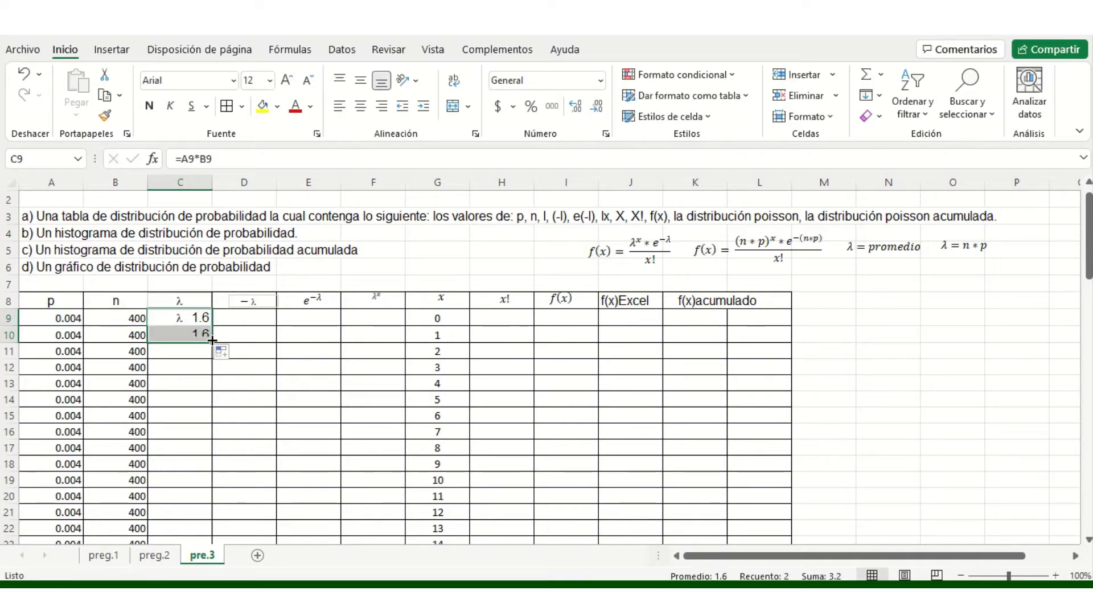
click(180, 319)
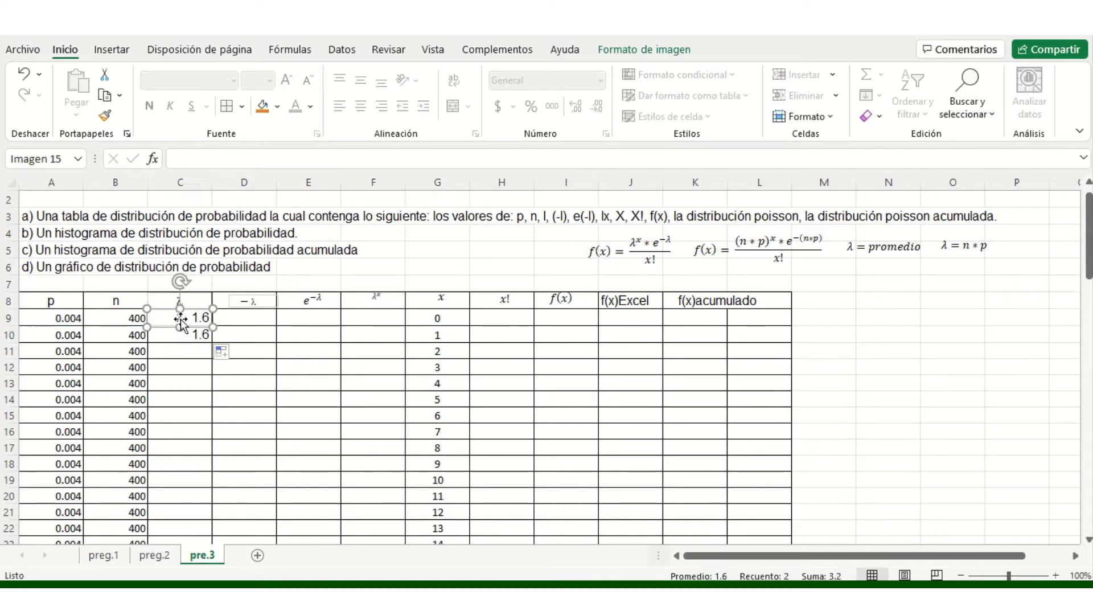
key(Escape)
drag(210, 342, 213, 357)
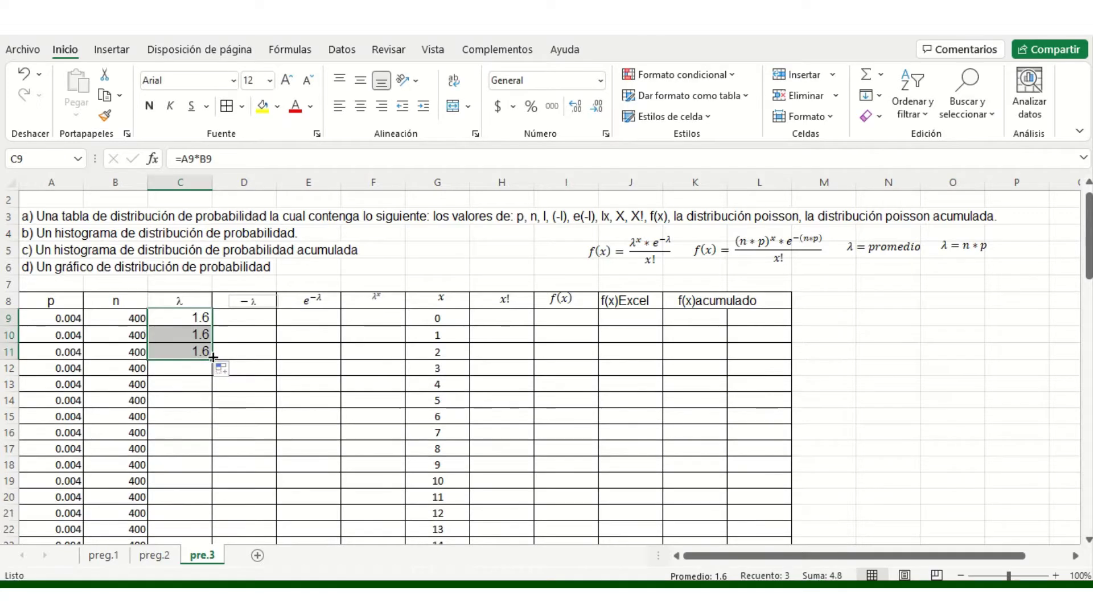
click(206, 354)
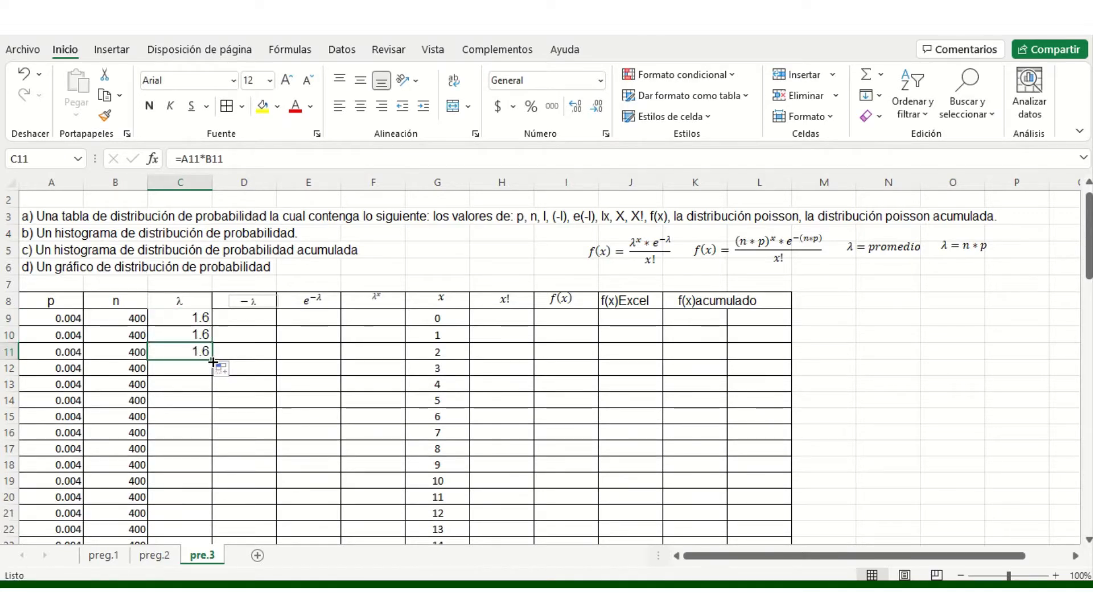
drag(213, 360, 213, 520)
scroll(215, 478, down, 2)
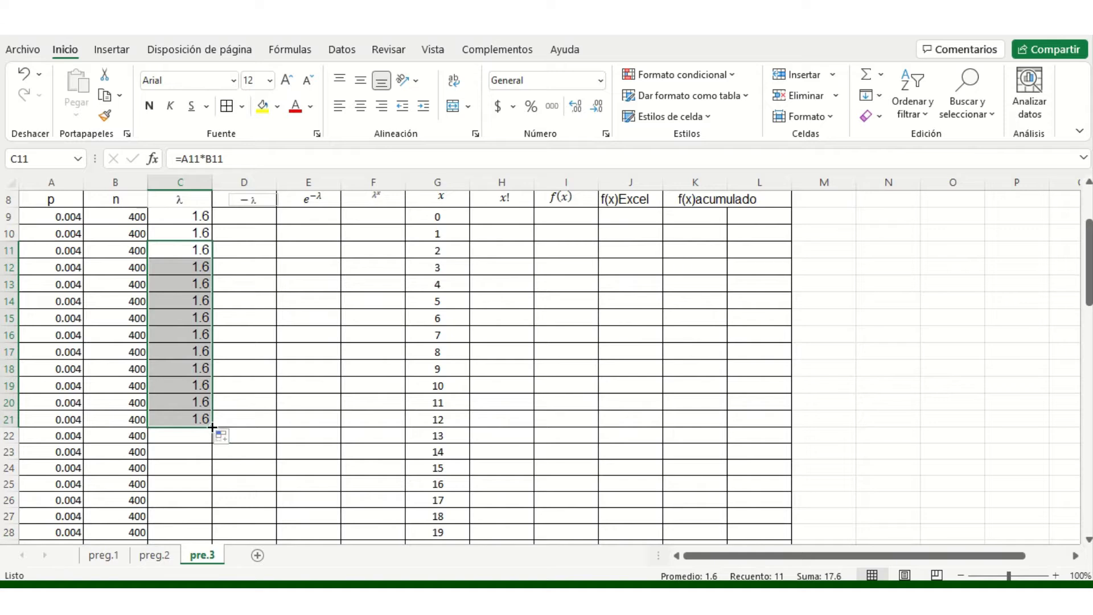
mouse_move(212, 427)
mouse_down()
mouse_move(214, 546)
mouse_move(215, 491)
mouse_move(209, 500)
mouse_up()
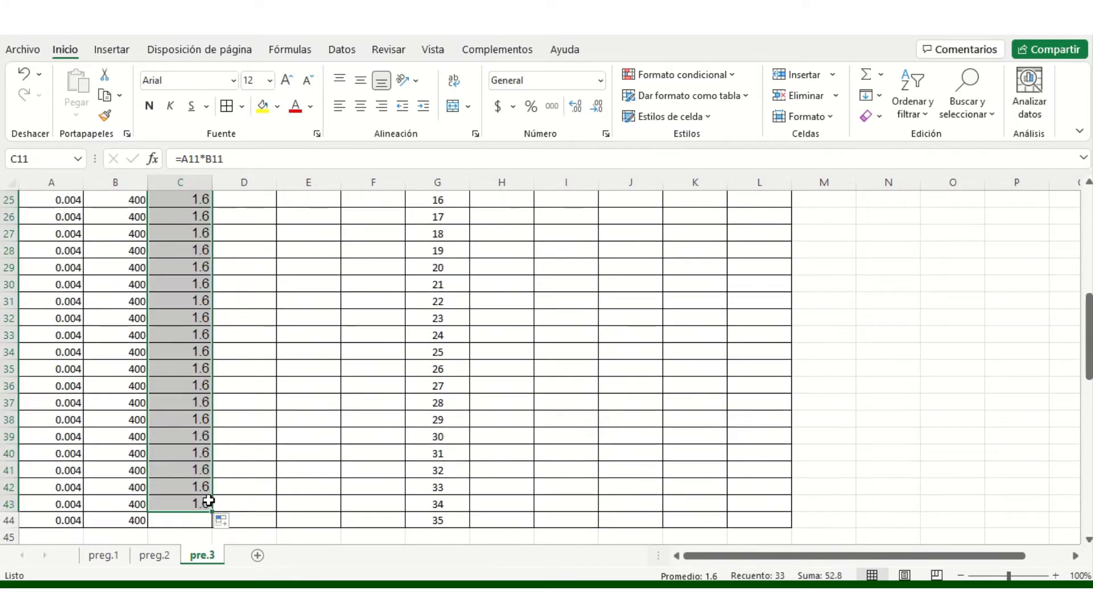
click(208, 504)
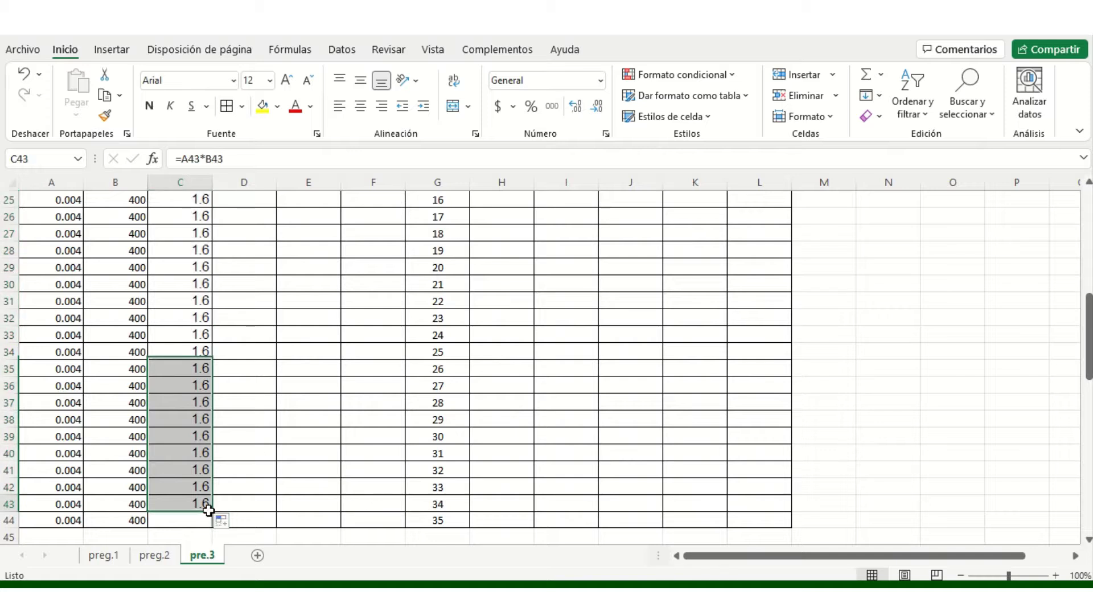
drag(211, 511, 228, 524)
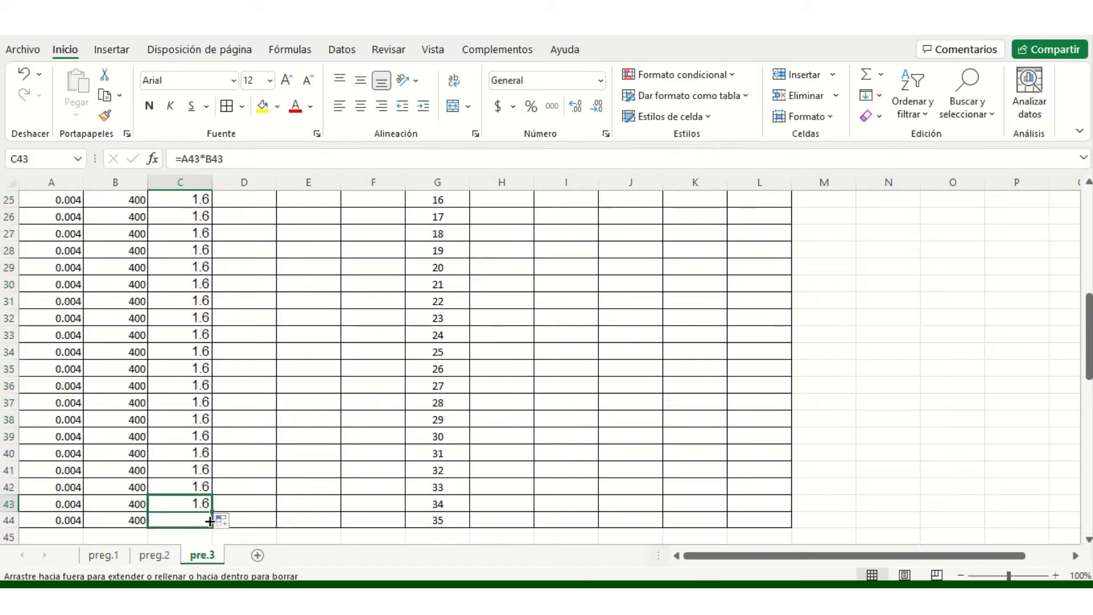
double_click(253, 518)
text(=)
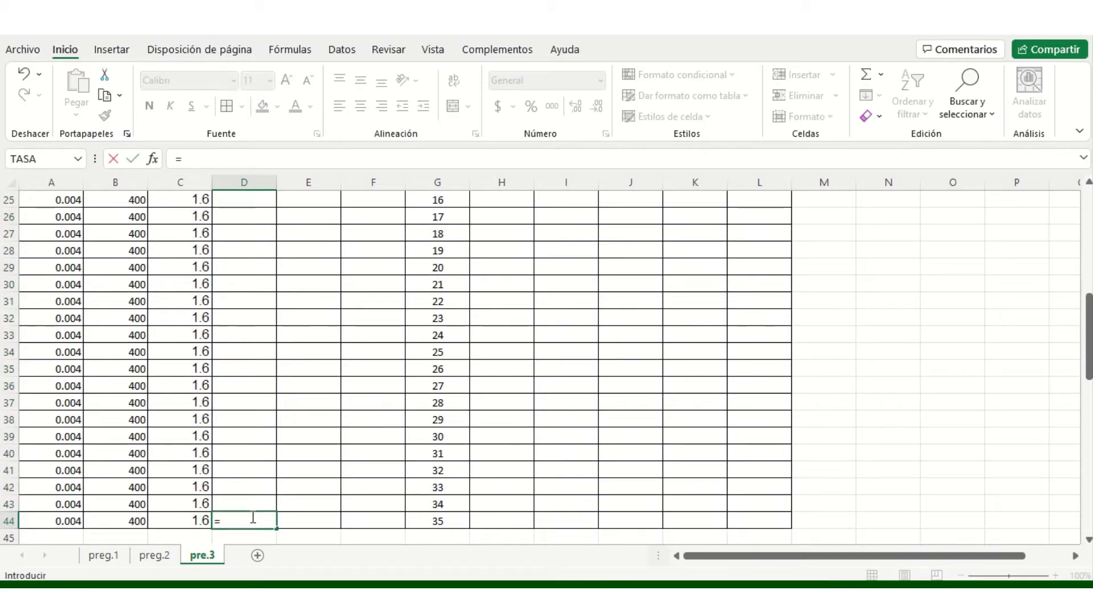
Enter =-1*C44 in D44 and fill it up to D9, giving -1.6
text(-1*)
click(182, 519)
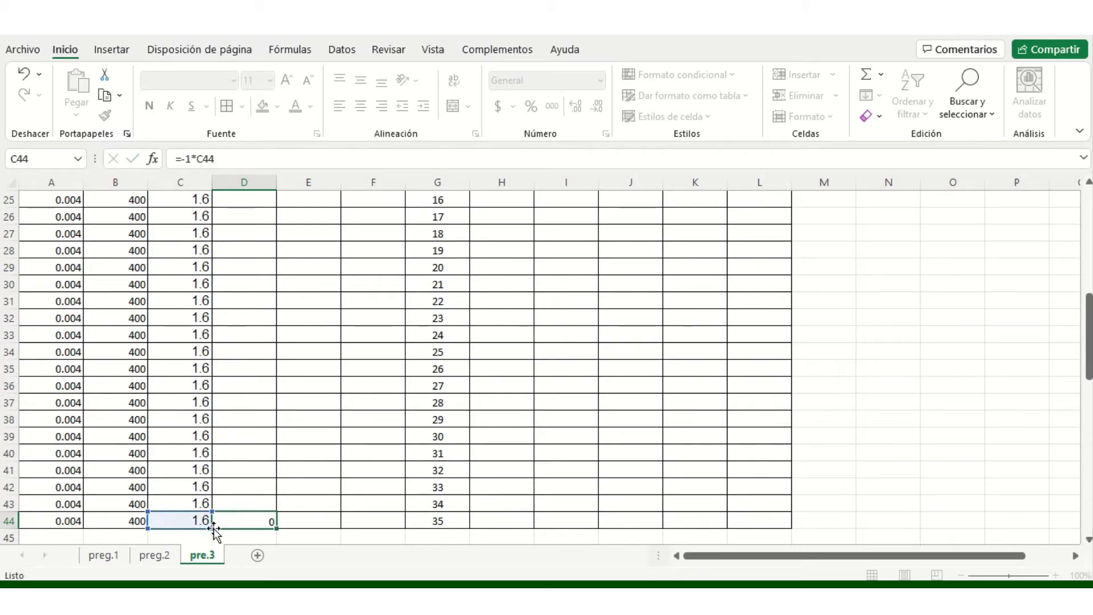
key(Return)
click(264, 506)
mouse_move(277, 512)
mouse_down()
mouse_move(287, 166)
mouse_move(279, 300)
mouse_up()
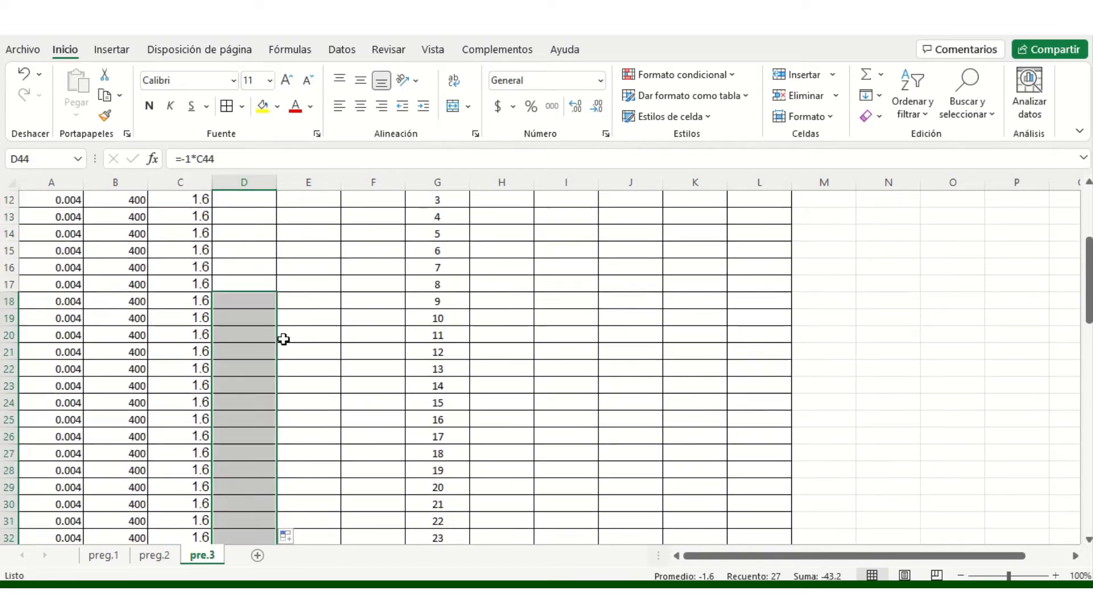
click(277, 299)
mouse_move(279, 299)
mouse_down()
mouse_move(285, 213)
mouse_move(281, 233)
mouse_up()
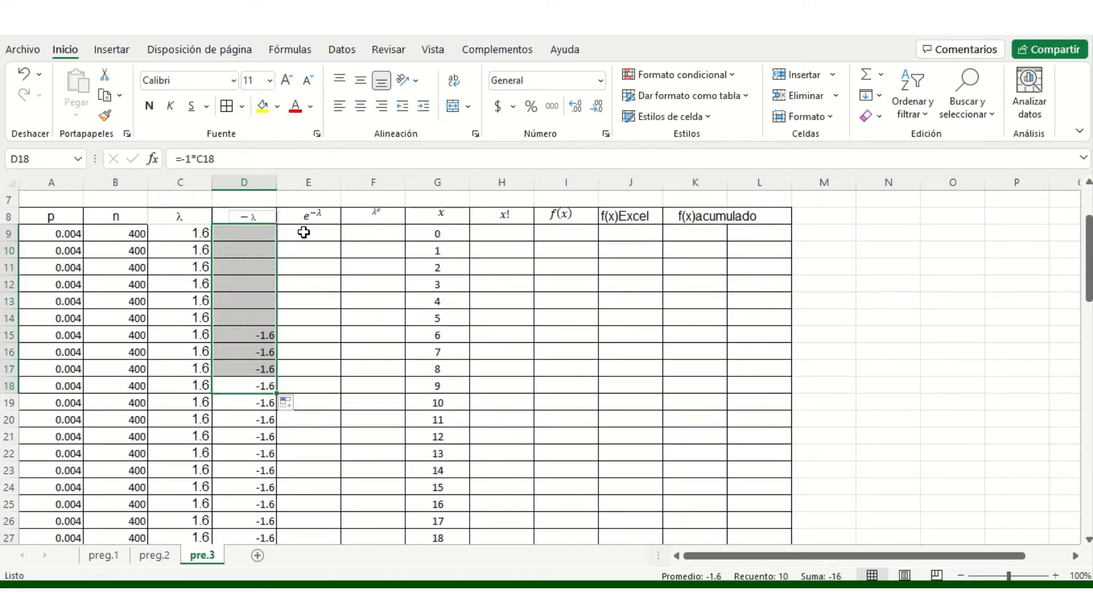
Enter the EXP formula of −λ in E9, giving 0.20189652
double_click(314, 235)
text(=)
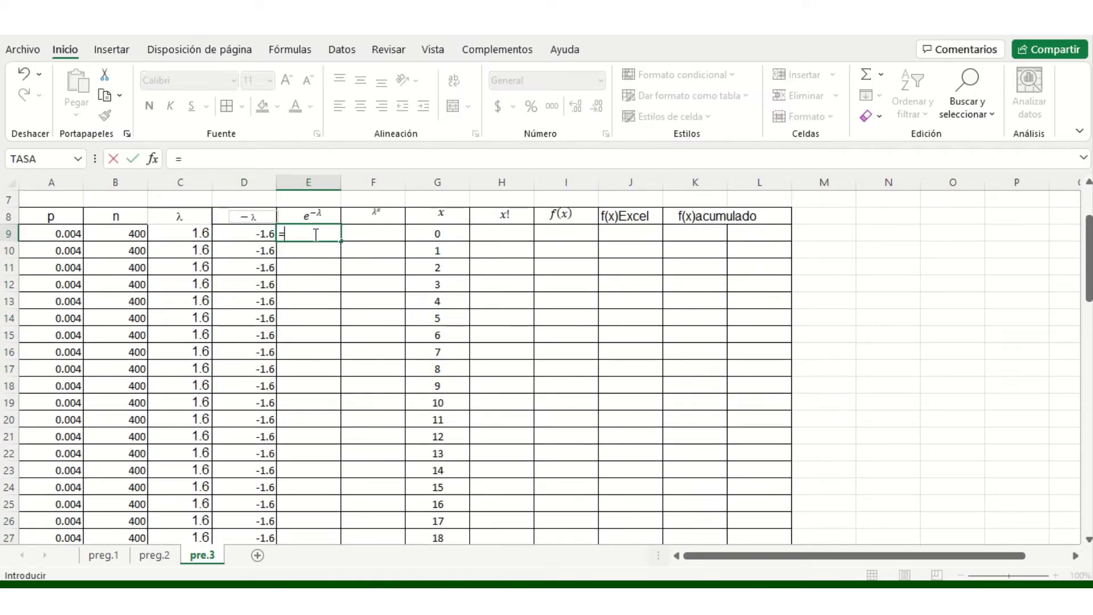
text(exp)
key(Escape)
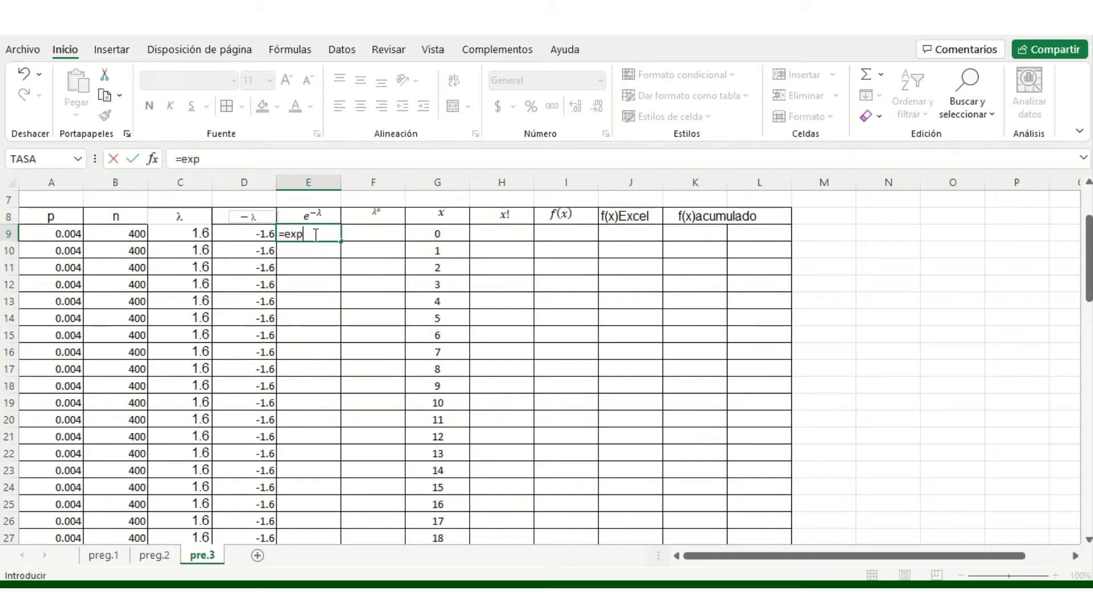
key(BackSpace)
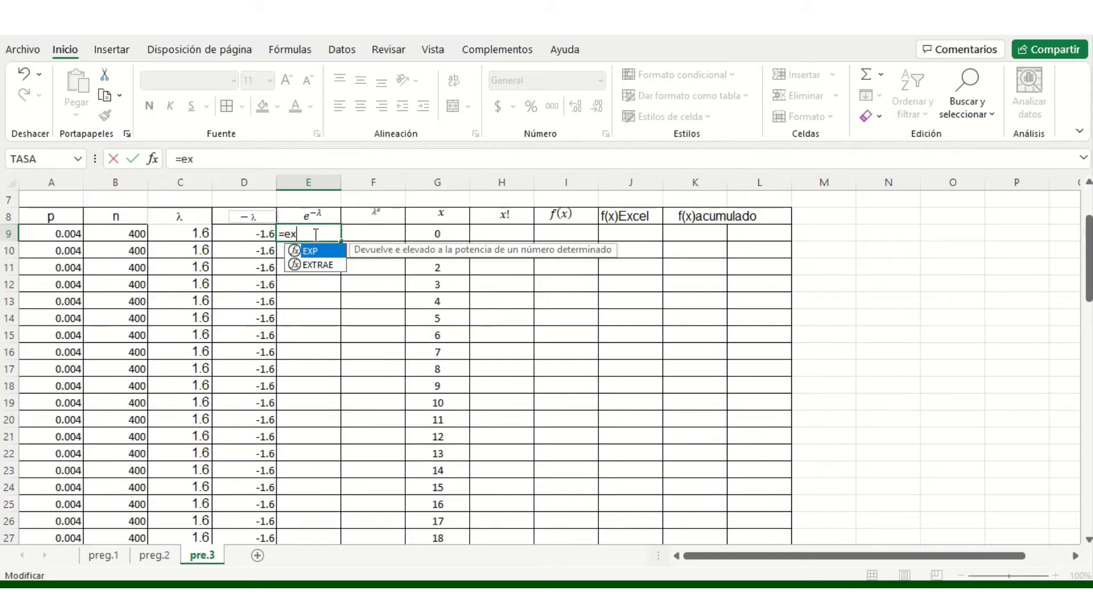
double_click(319, 255)
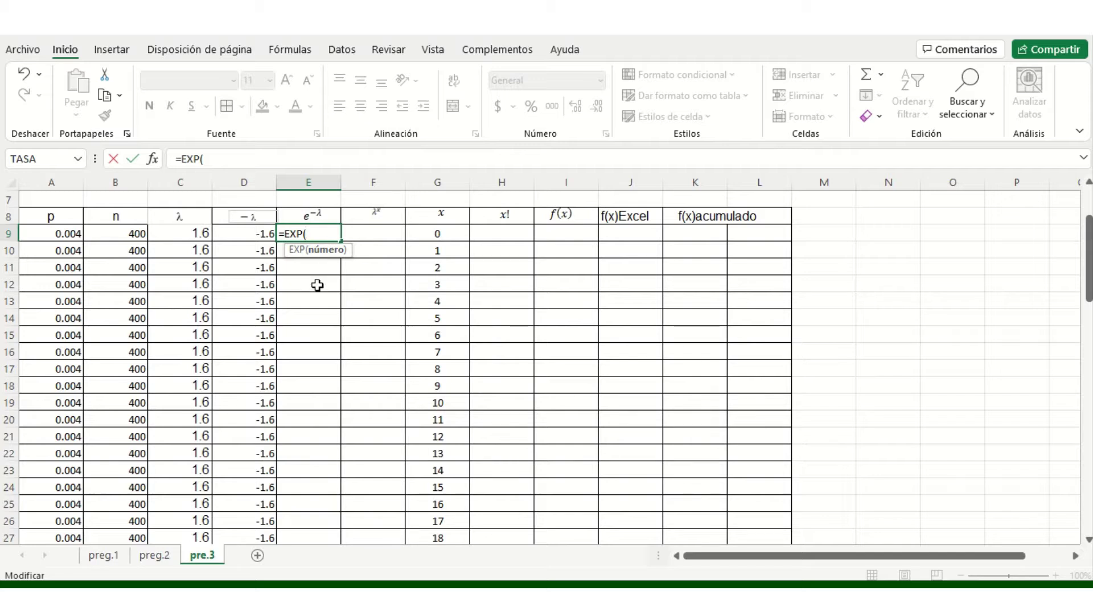
click(194, 236)
key(Return)
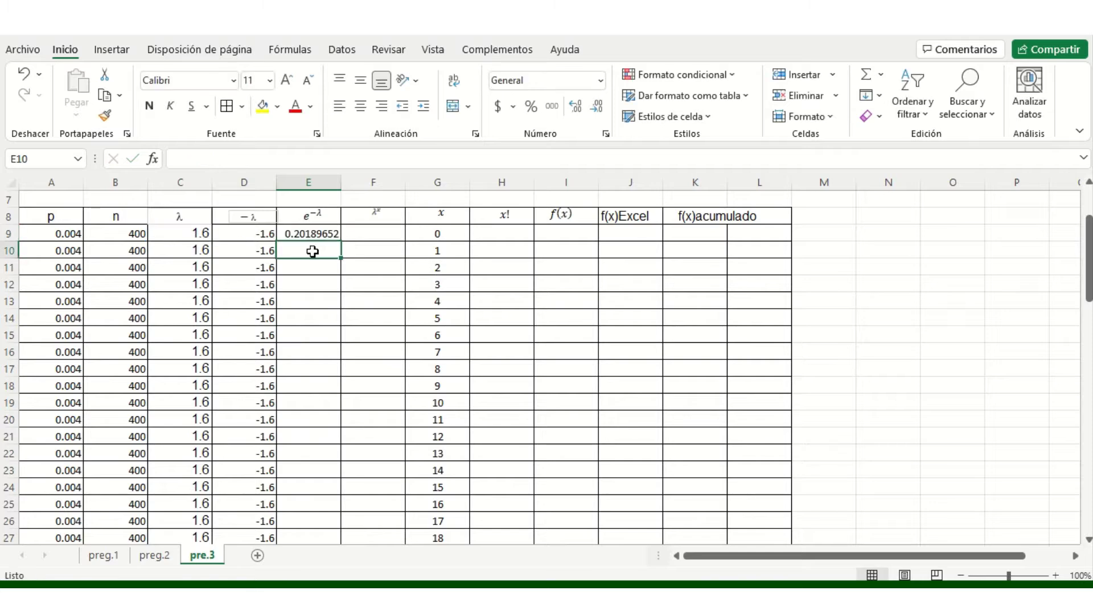
Copy the e^−λ formula down the column, then undo that fill
click(329, 234)
drag(342, 244, 345, 536)
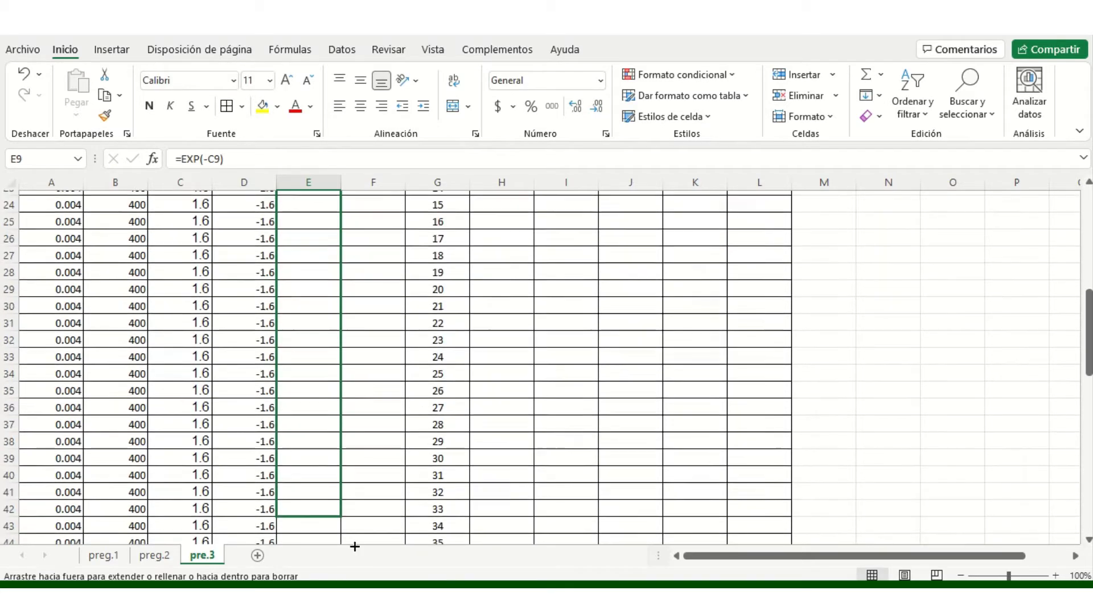
drag(345, 536, 353, 482)
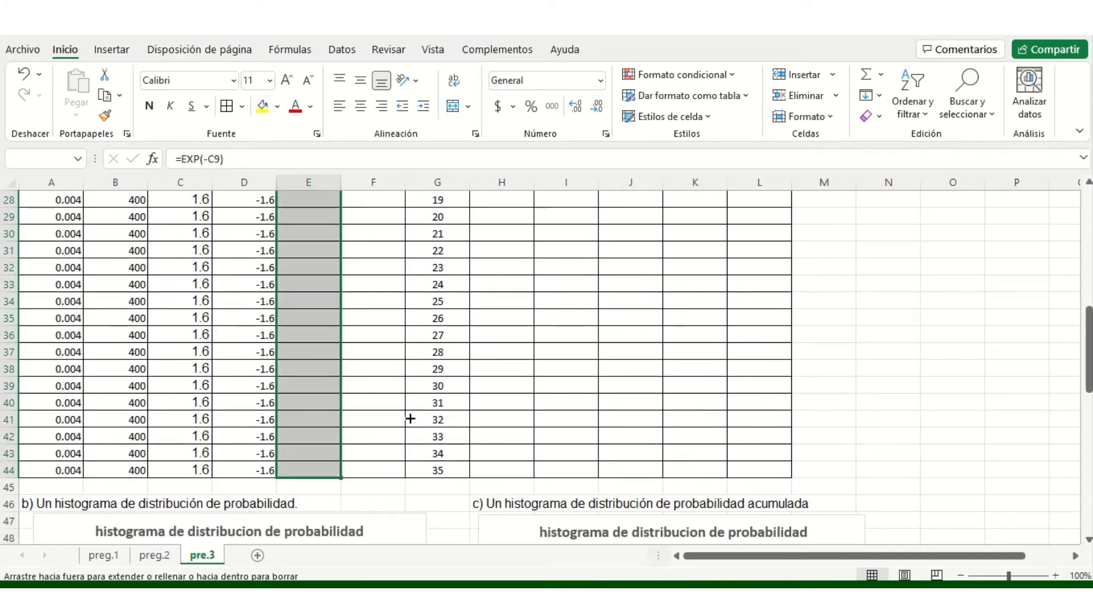
scroll(357, 376, up, 3)
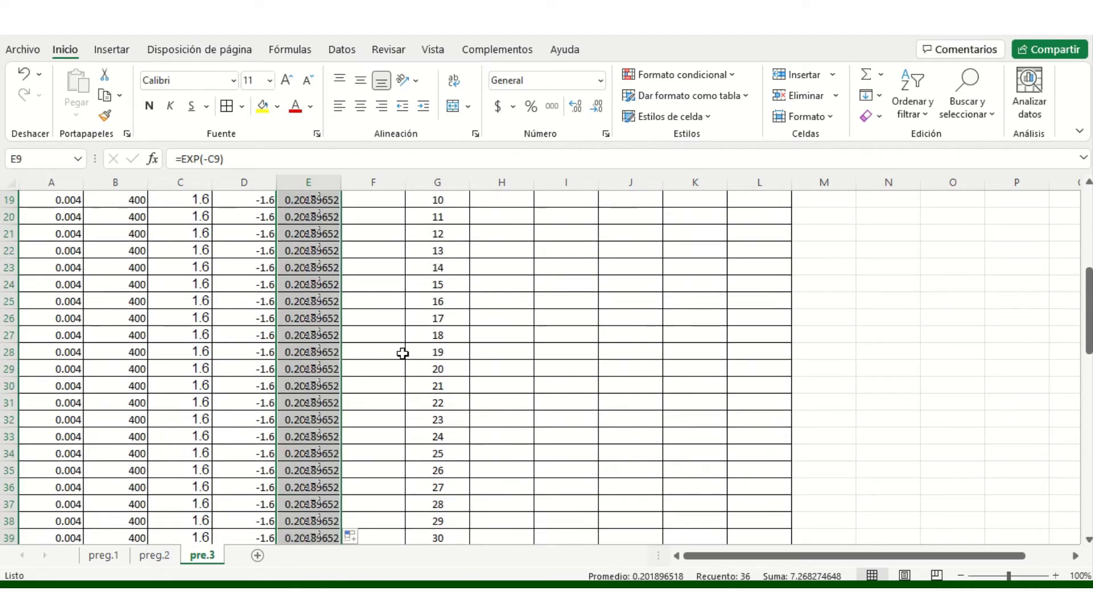
scroll(399, 355, up, 1)
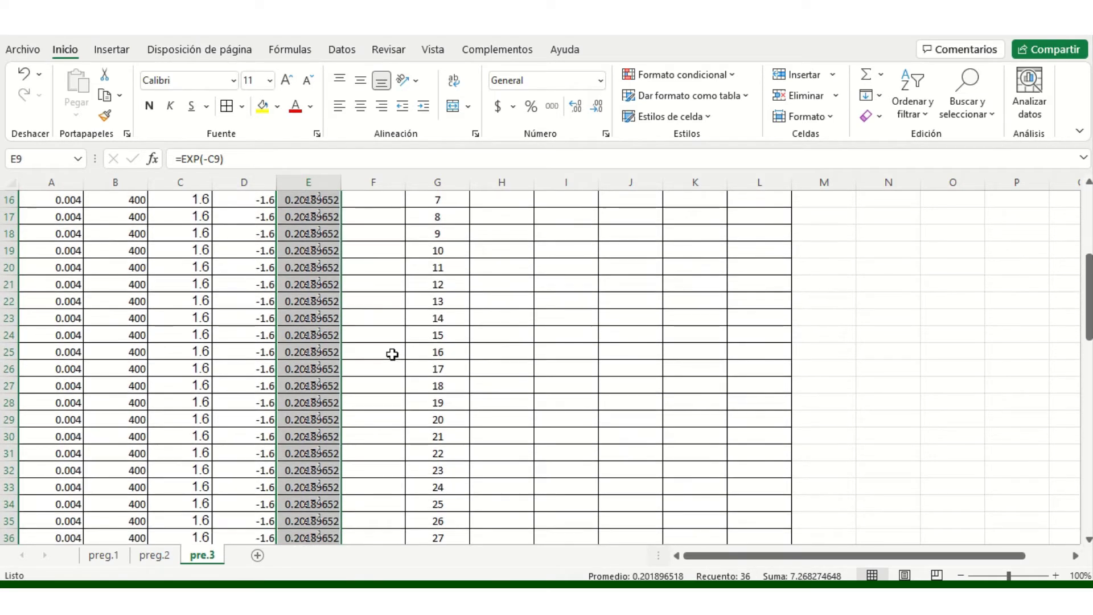
click(24, 74)
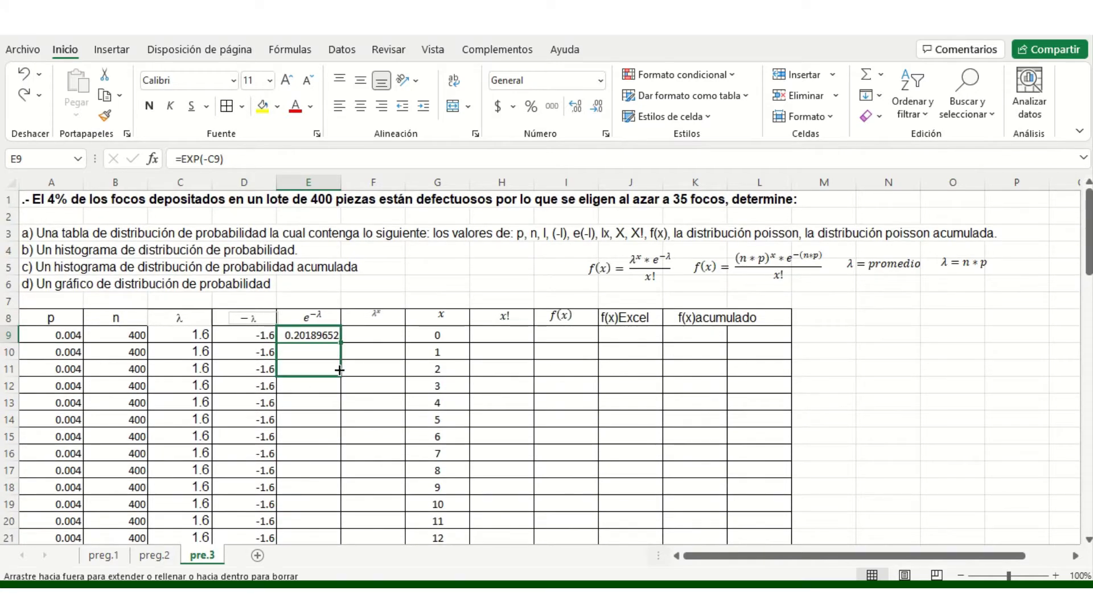
Refill the e^−λ formula from E9 down through row 44
drag(343, 339, 341, 373)
click(319, 348)
click(318, 348)
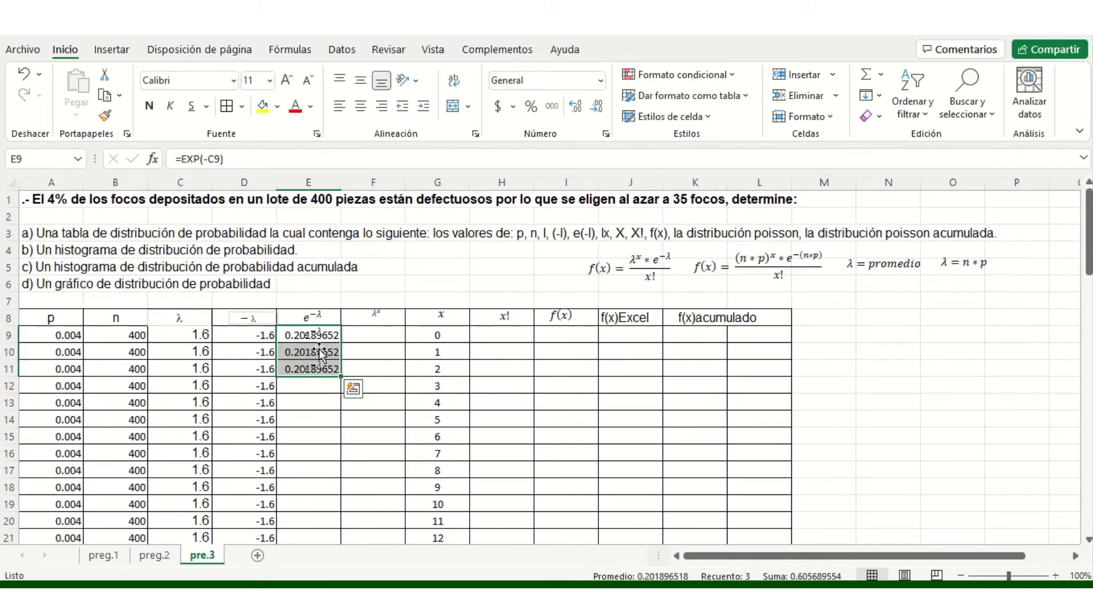
click(317, 332)
click(317, 332)
click(325, 386)
click(335, 369)
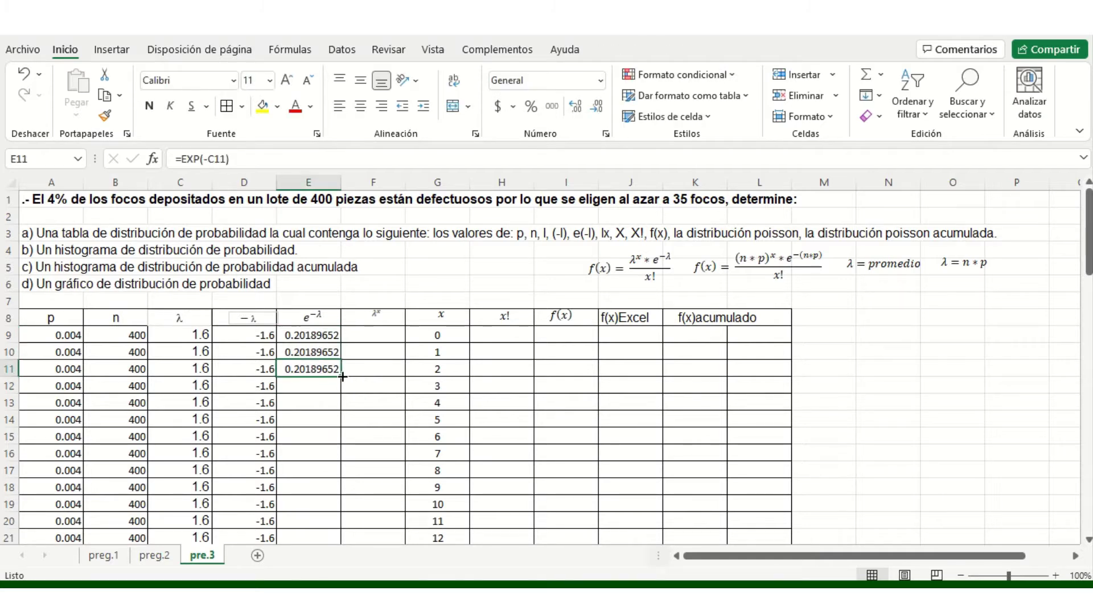
drag(342, 376, 330, 564)
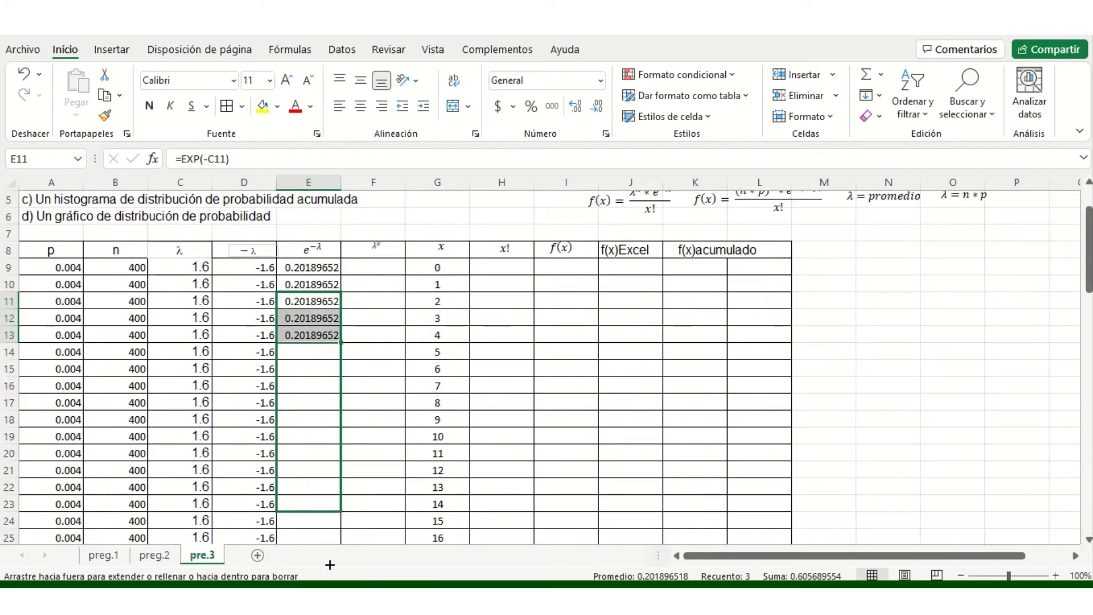
drag(330, 564, 337, 515)
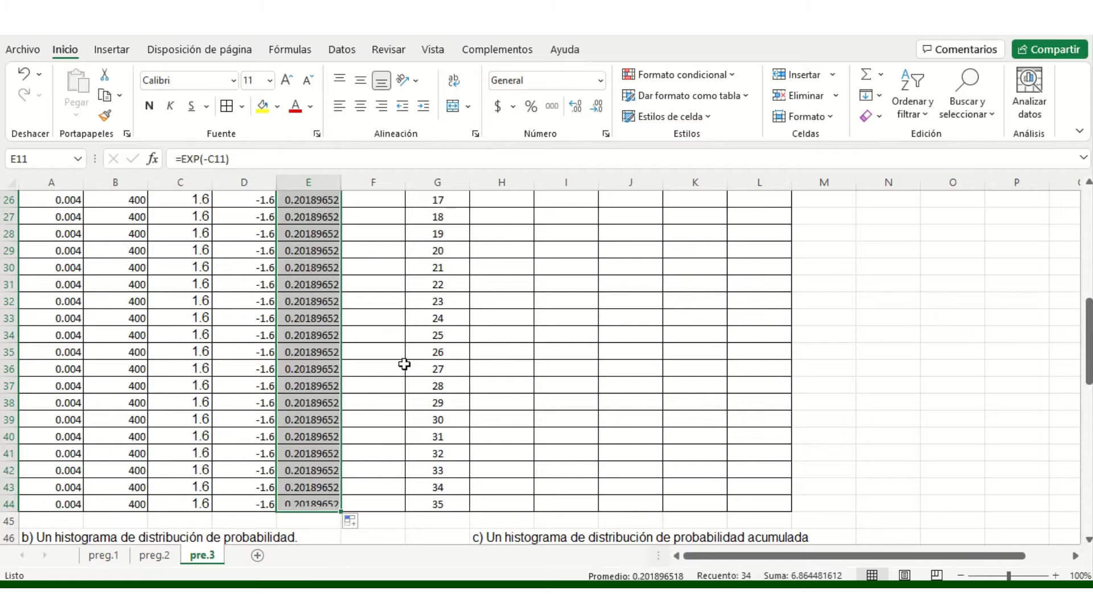
scroll(404, 364, up, 3)
scroll(399, 347, up, 4)
Enter =C9^G9 in F9, fill it down to F44, and centre the λ^x values
click(380, 263)
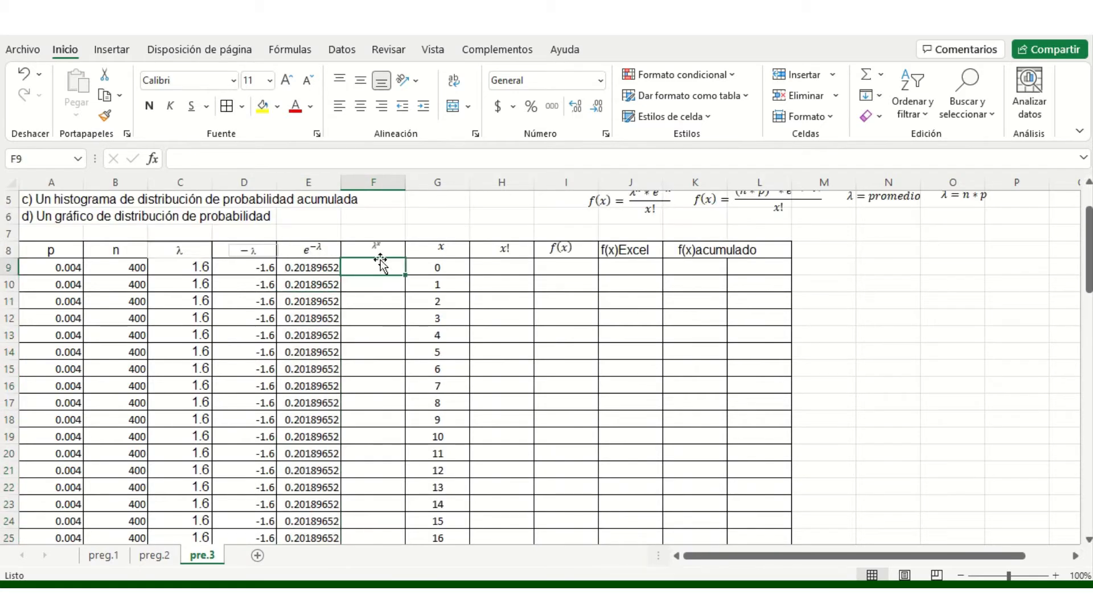
double_click(380, 264)
text(=)
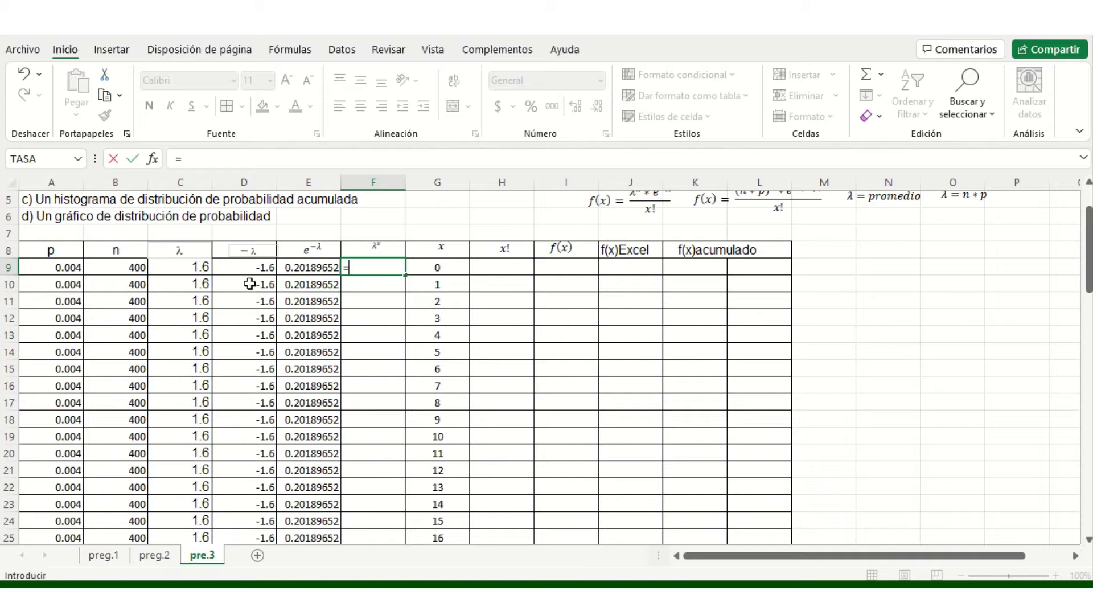
click(204, 267)
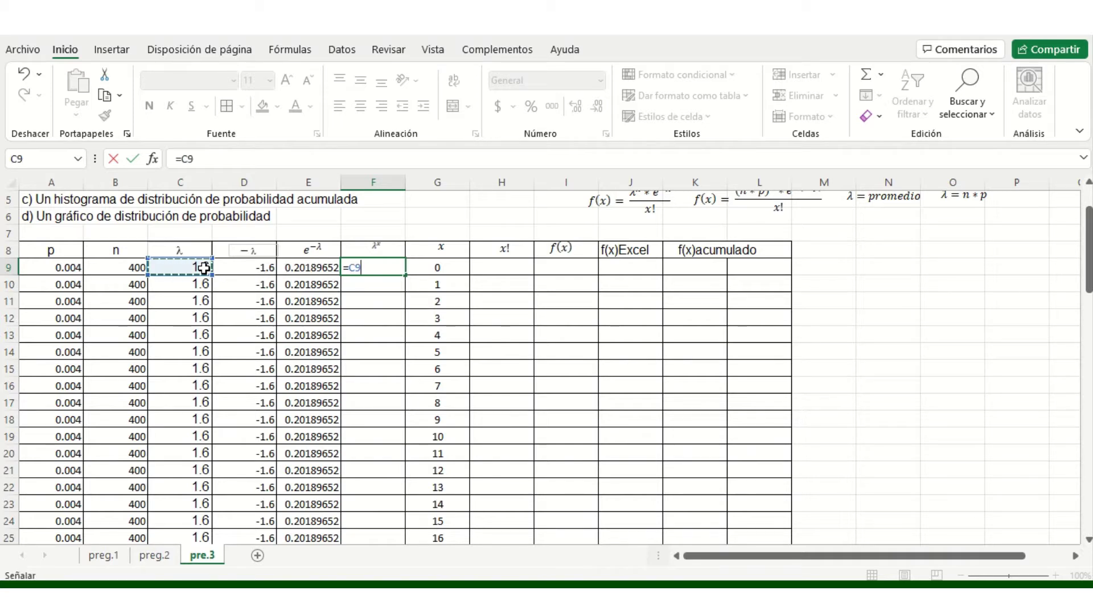
text(^)
click(439, 268)
key(Return)
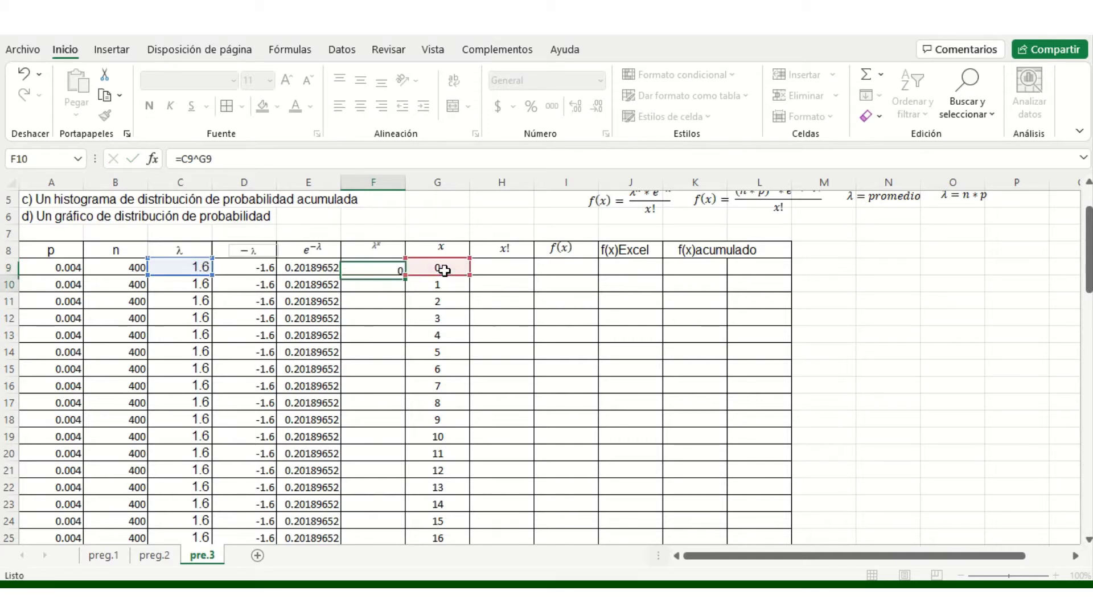
click(392, 269)
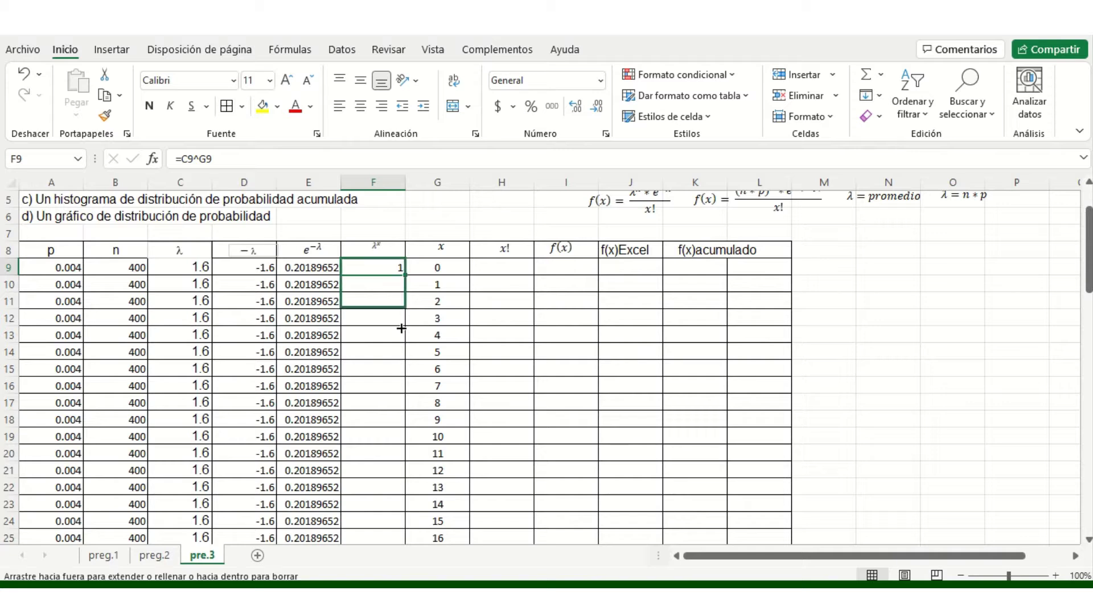
drag(405, 274, 409, 547)
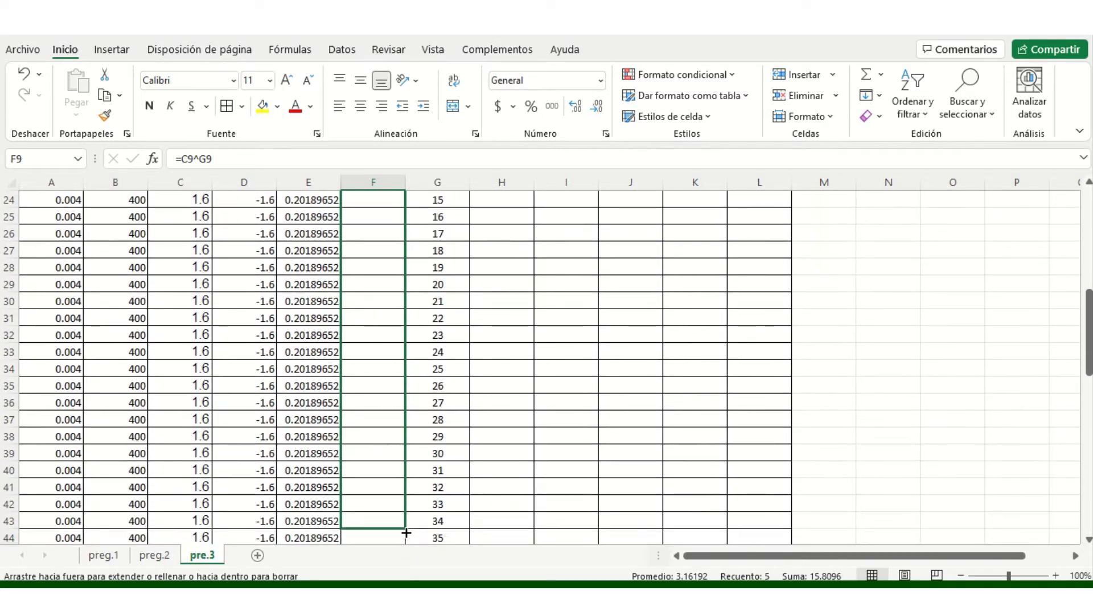
drag(409, 547, 404, 480)
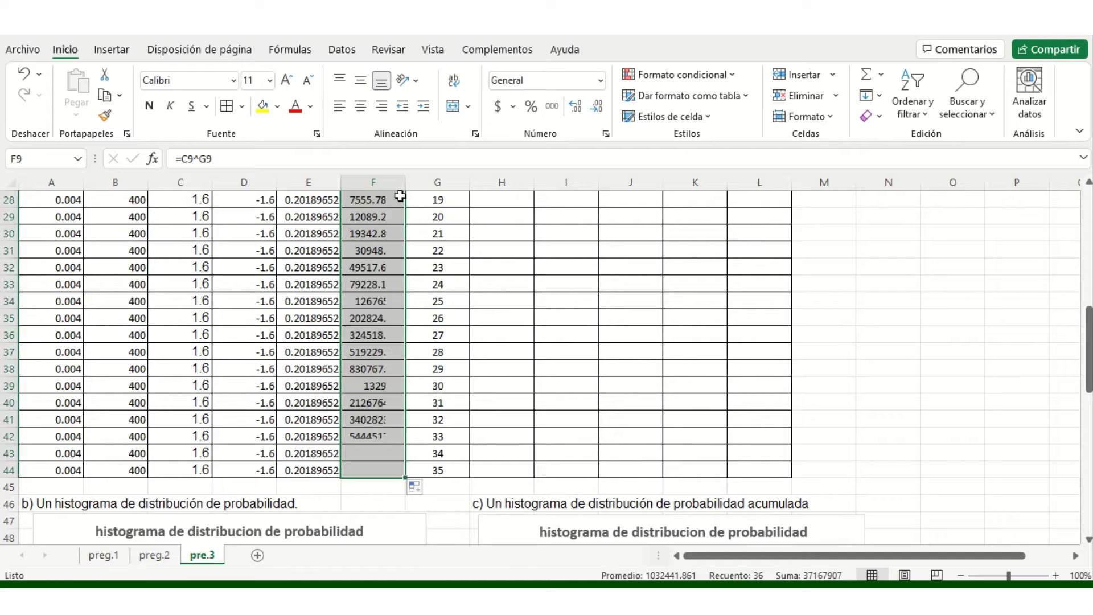
click(360, 110)
scroll(421, 319, up, 9)
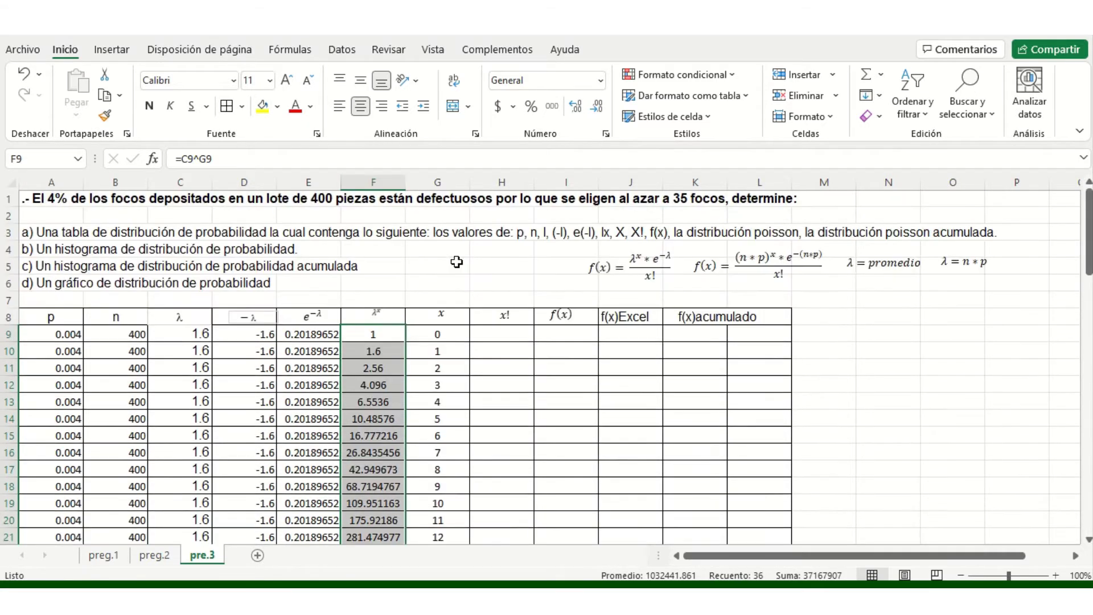
Enter =FACT(G9) in H9 and fill it down to H44, giving 1, 1, 2, 6, 24…
double_click(506, 335)
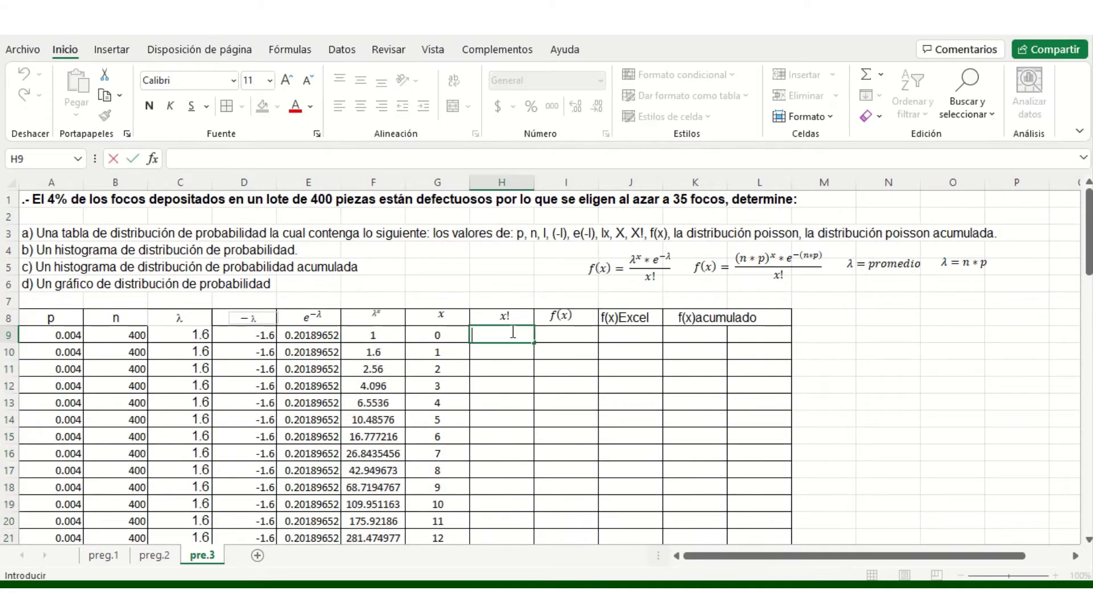
text(=fa)
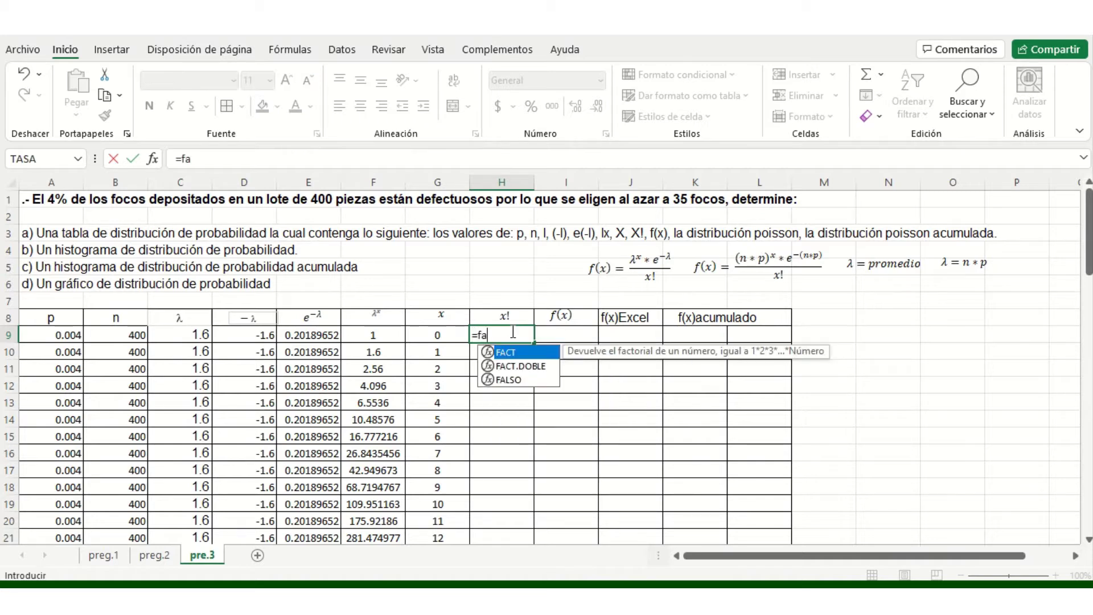
text(ct()
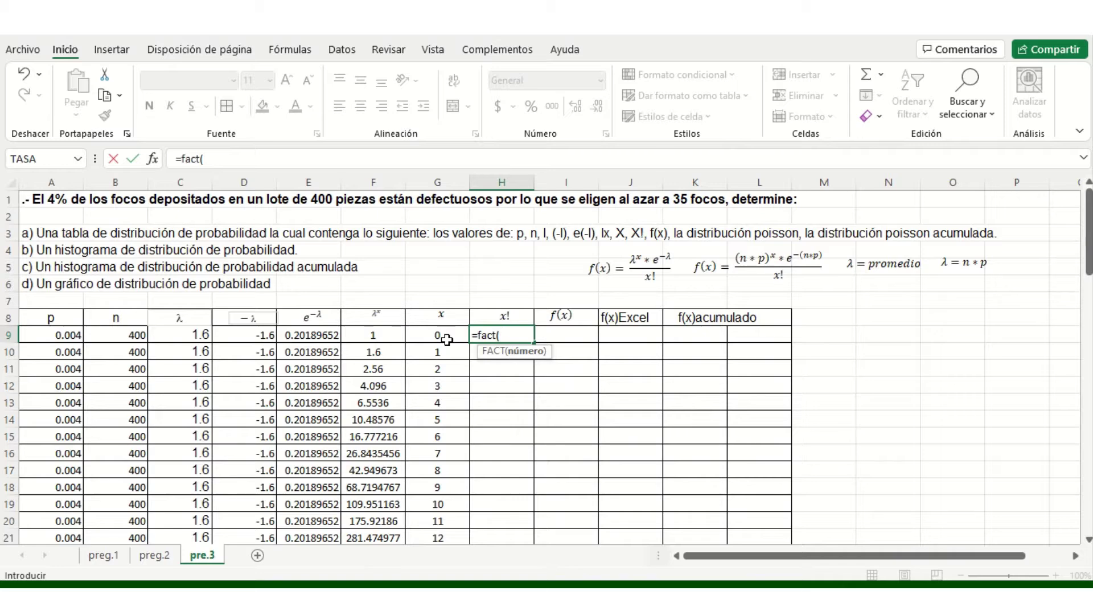
click(447, 337)
key(Return)
click(530, 337)
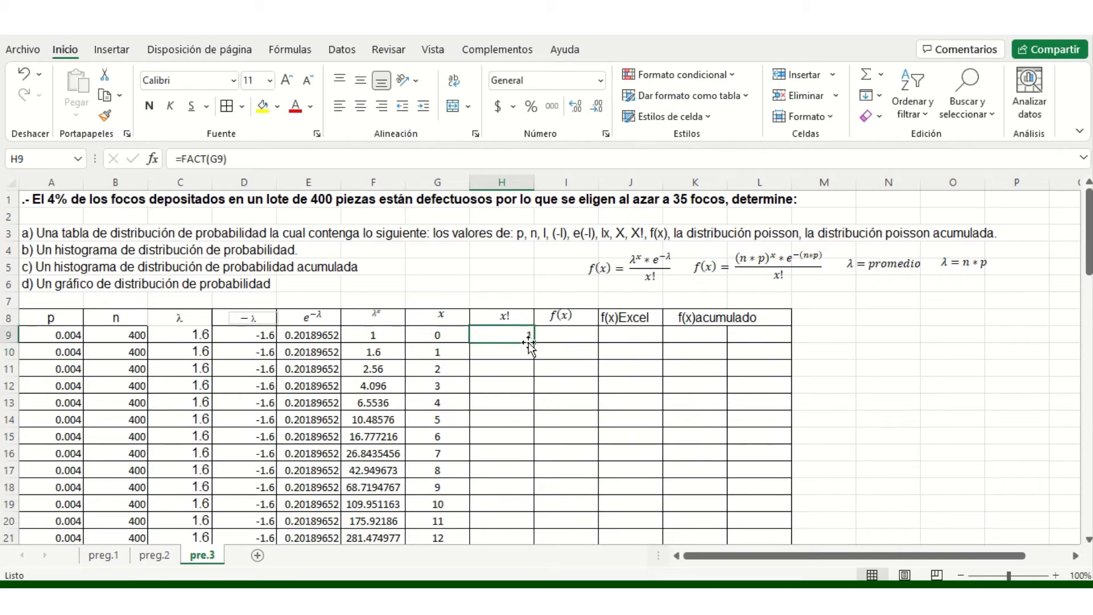
drag(534, 342, 518, 523)
scroll(518, 523, down, 2)
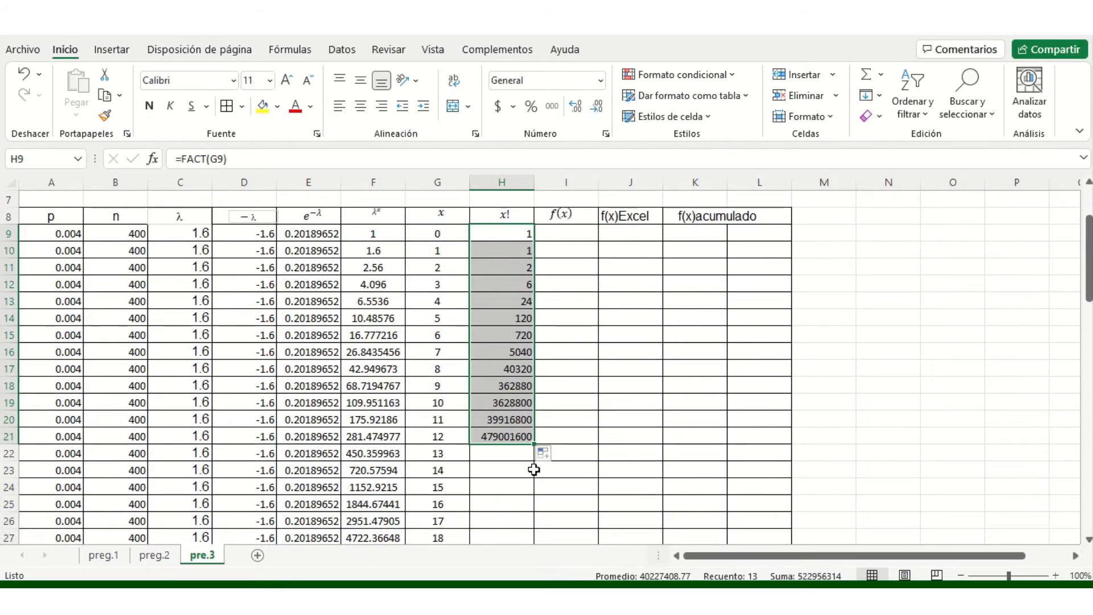
drag(534, 436, 537, 550)
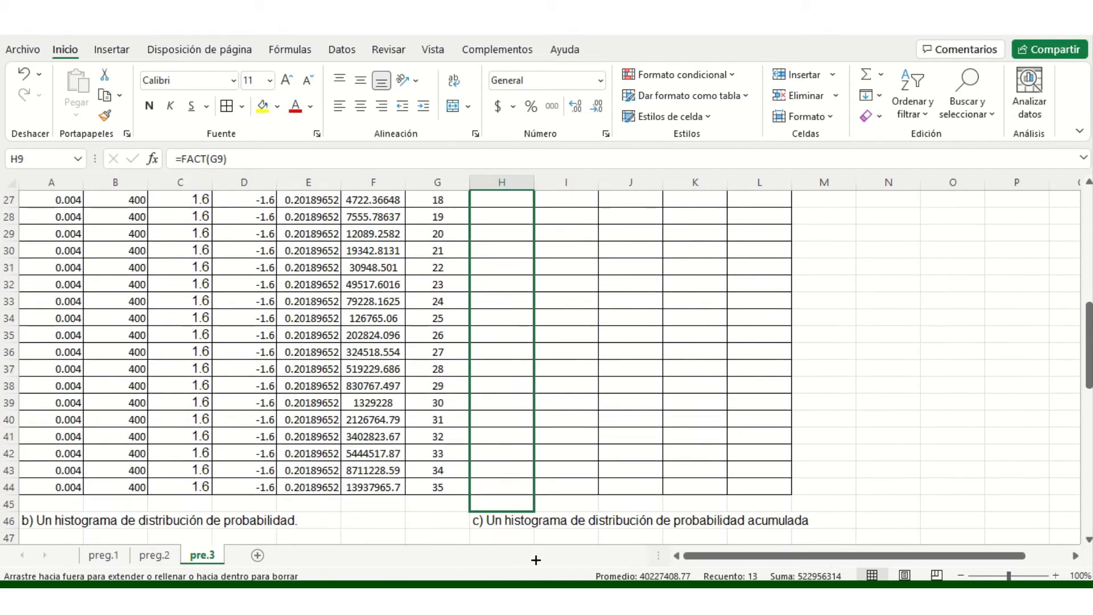
drag(538, 551, 532, 478)
scroll(604, 414, up, 2)
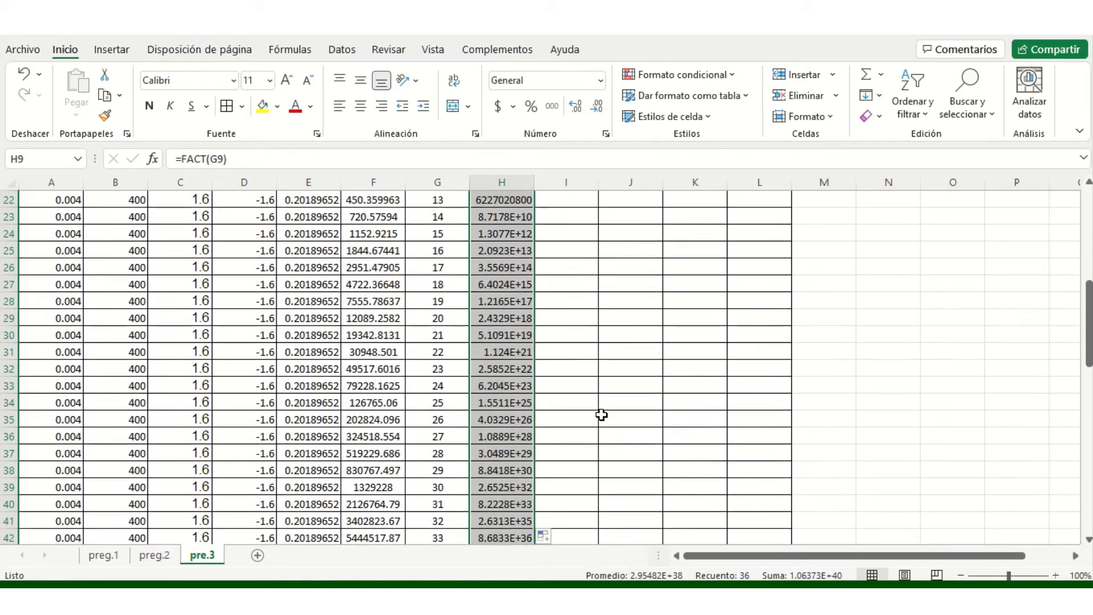
scroll(561, 416, up, 3)
scroll(562, 357, up, 2)
scroll(561, 352, up, 2)
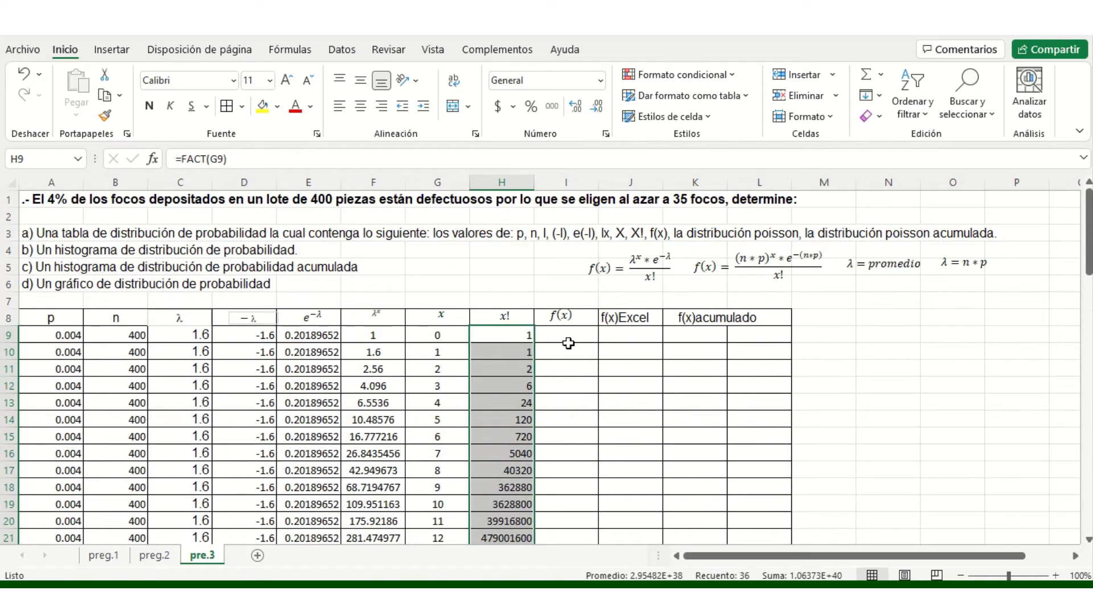
Enter =(F9*E9)/H9 in I9, giving the first probability 0.20189652
double_click(569, 338)
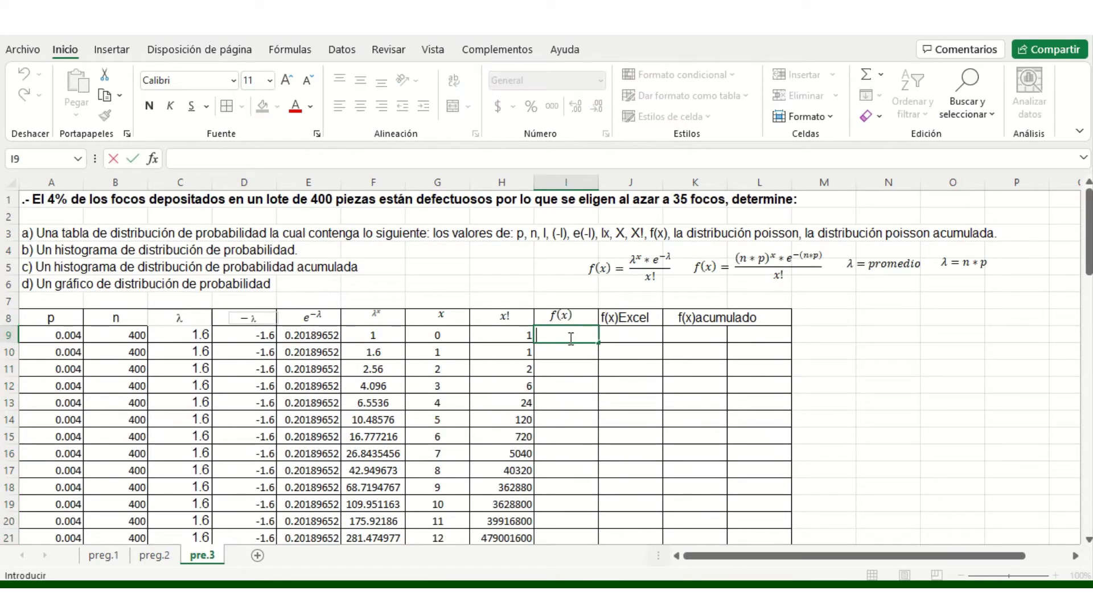
text(=()
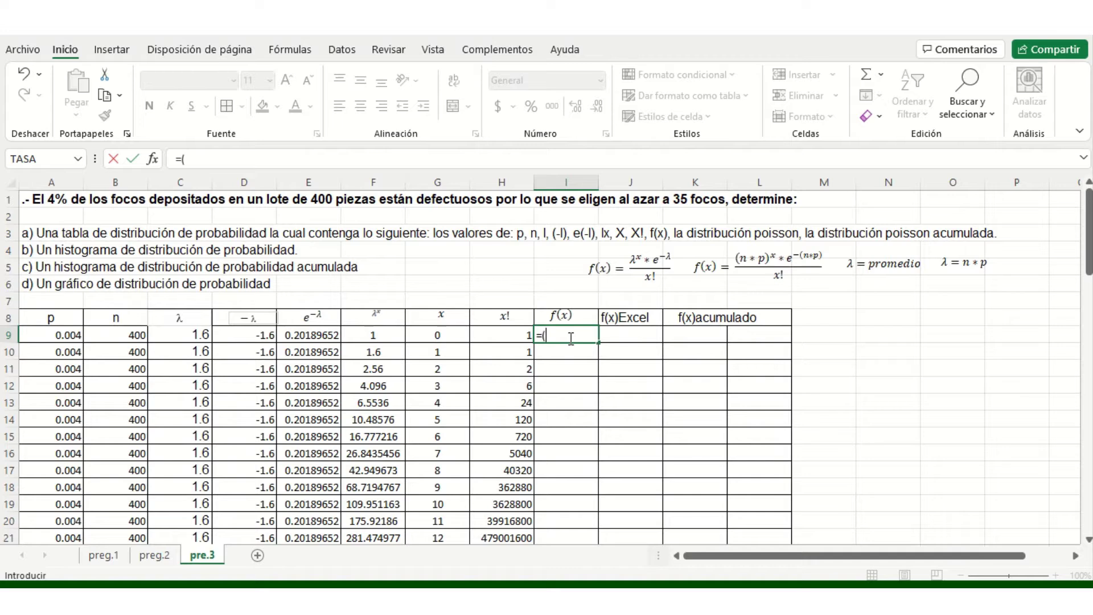
click(385, 338)
text(*)
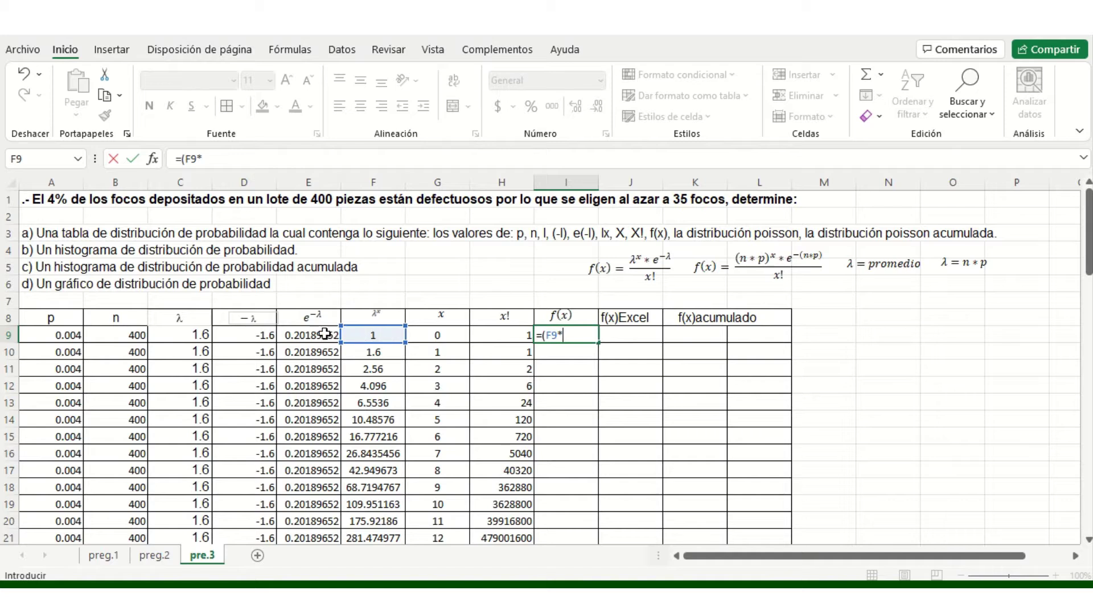
click(325, 335)
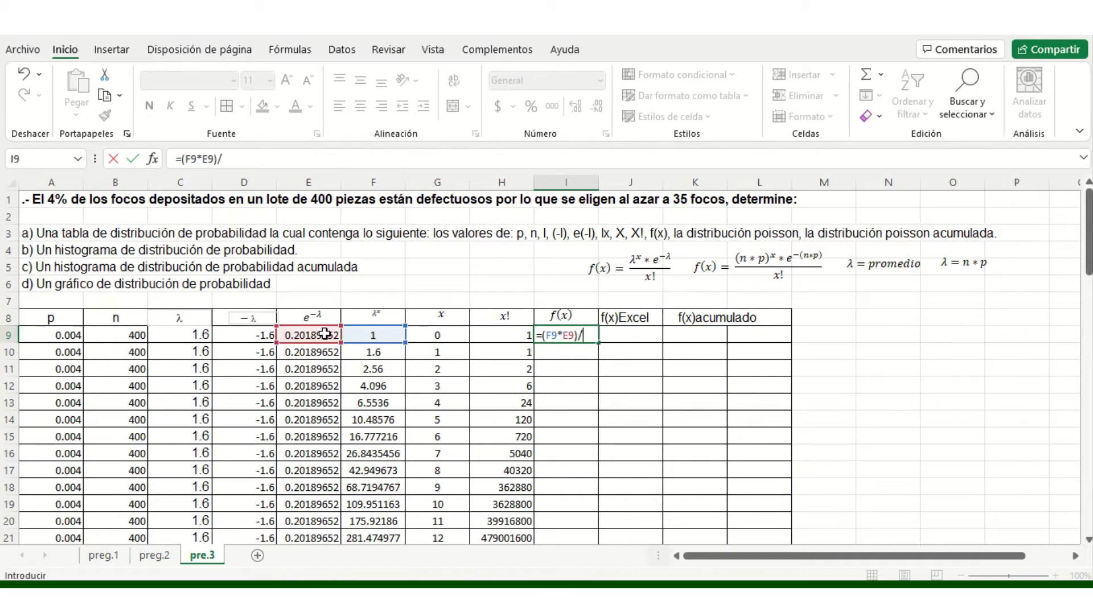
click(485, 338)
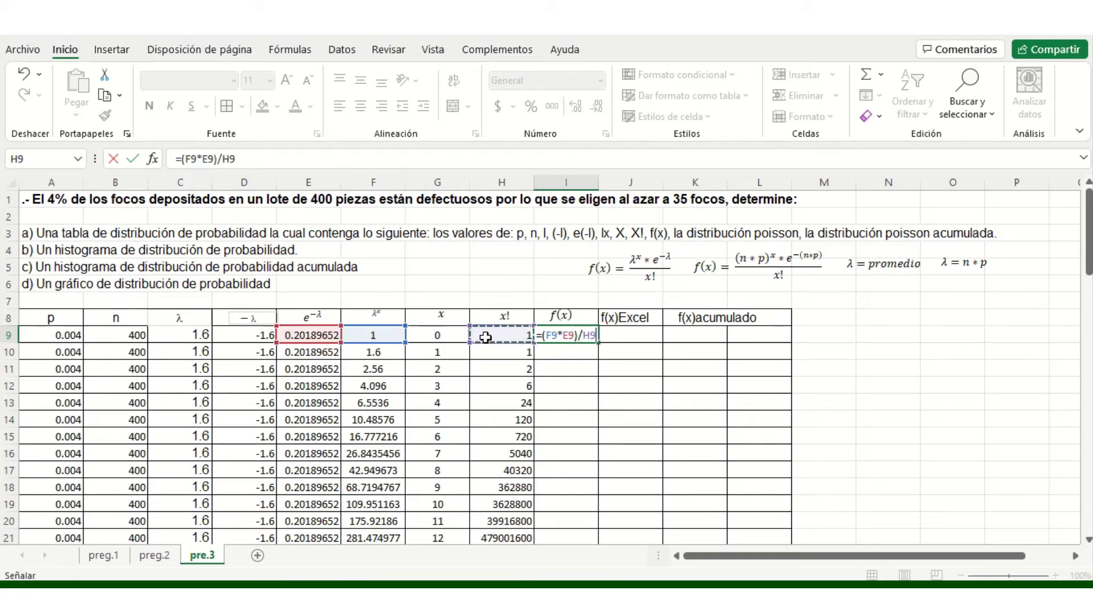
key(Return)
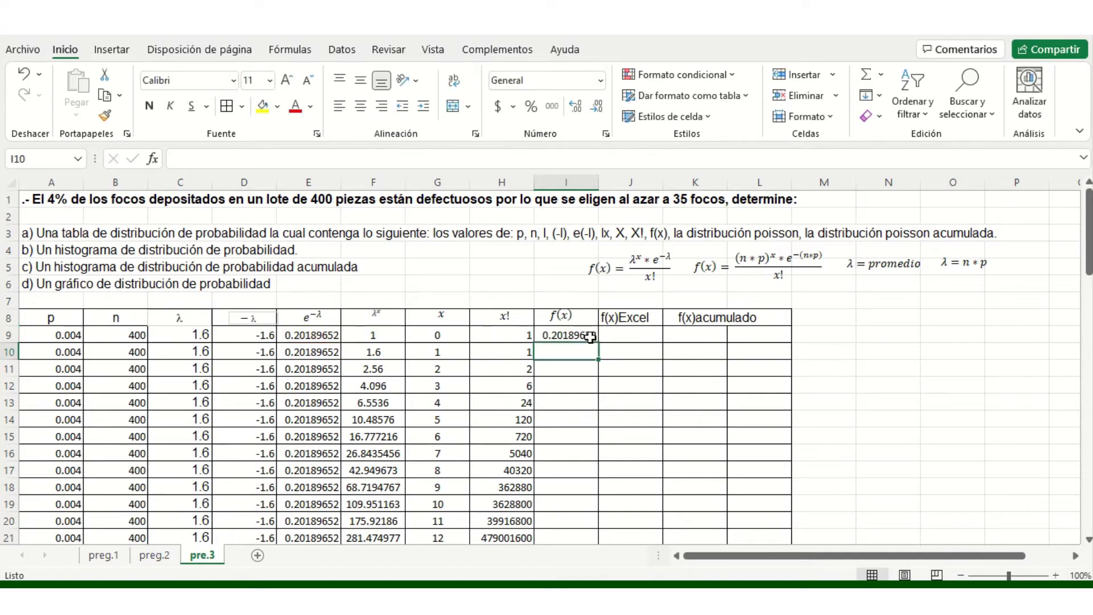
Copy the f(x) formula down column I to row 44
click(592, 337)
drag(598, 342, 597, 532)
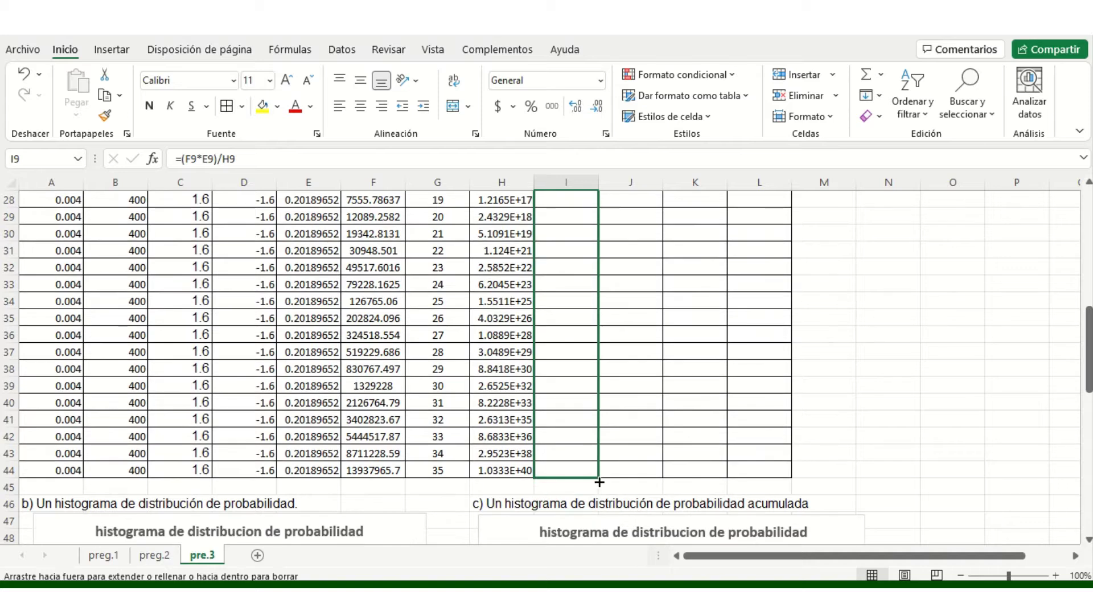
drag(597, 531, 596, 478)
scroll(583, 444, down, 4)
scroll(595, 478, up, 4)
scroll(623, 419, up, 4)
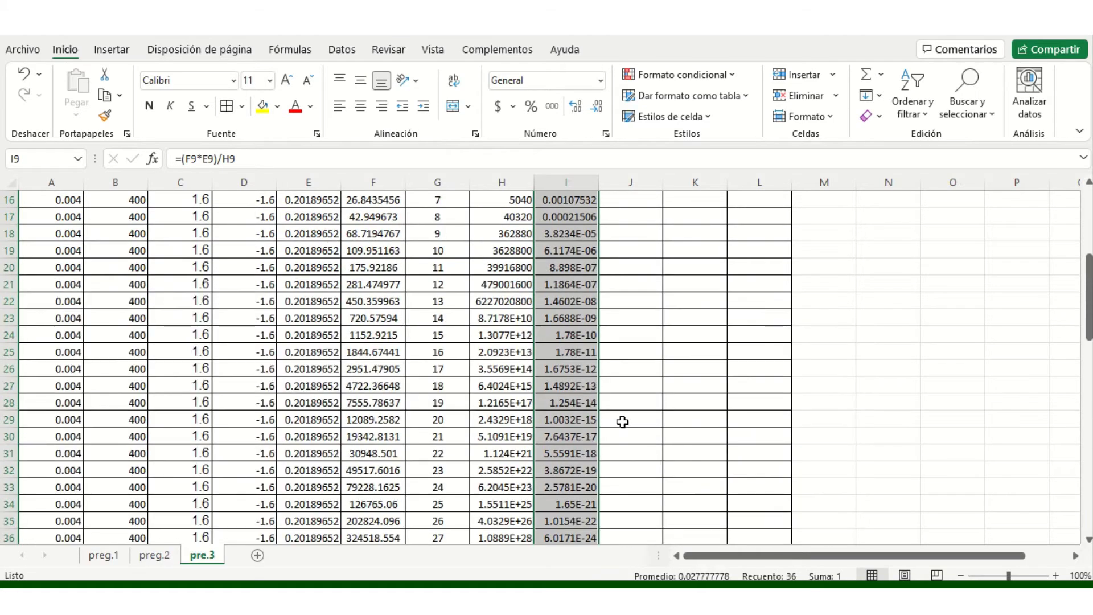
scroll(649, 370, up, 4)
double_click(641, 279)
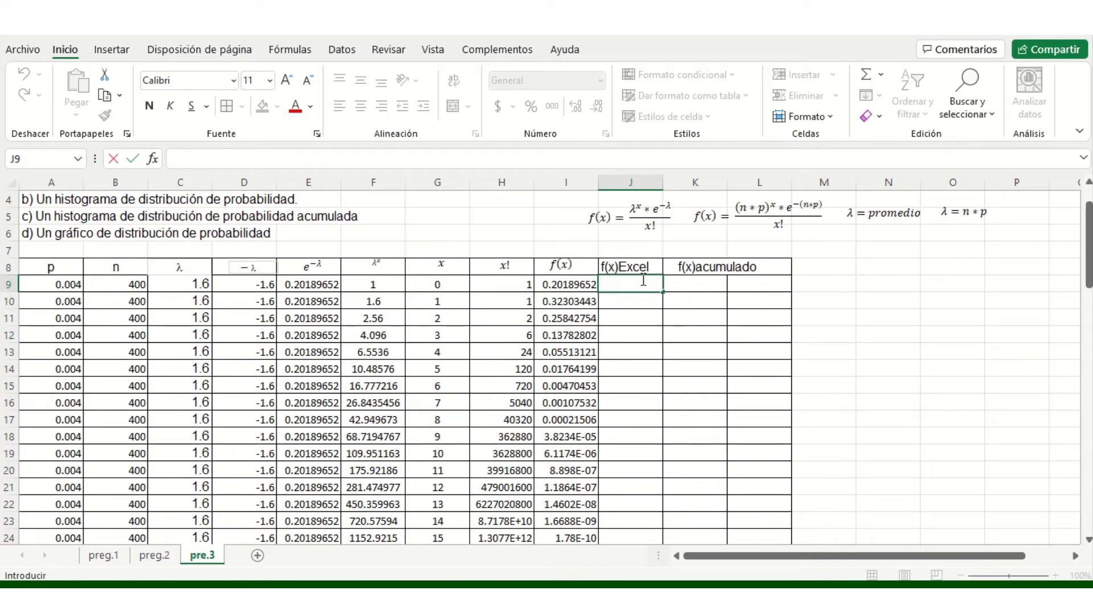
Enter =POISSON.DIST(G9,C9,FALSO) in J9 and fill it down to J44
text(=dis)
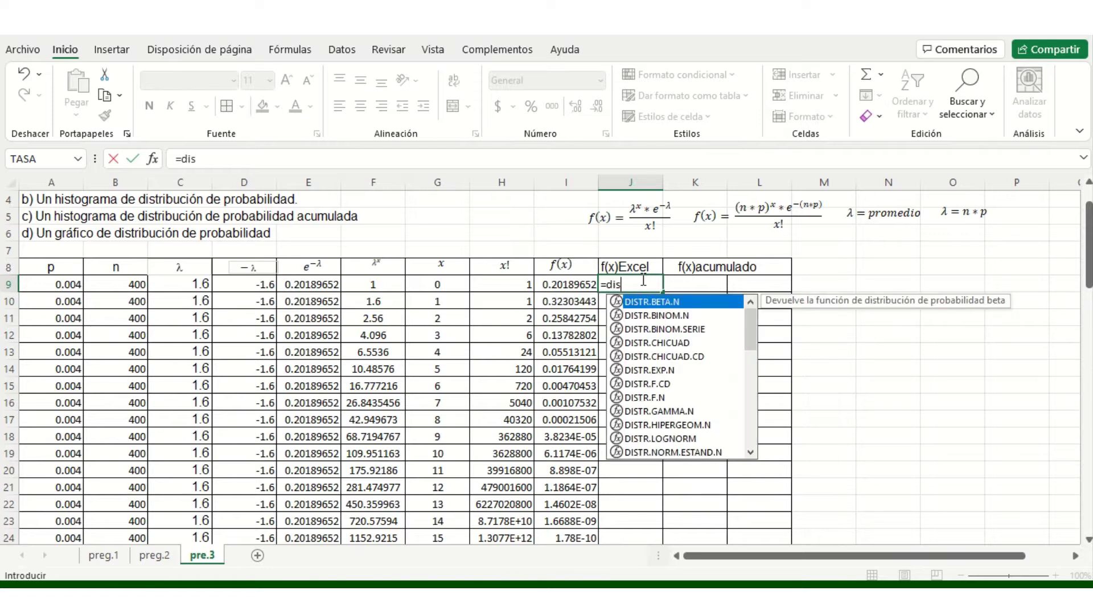
key(BackSpace)
key(BackSpace)
key(BackSpace)
text(poi)
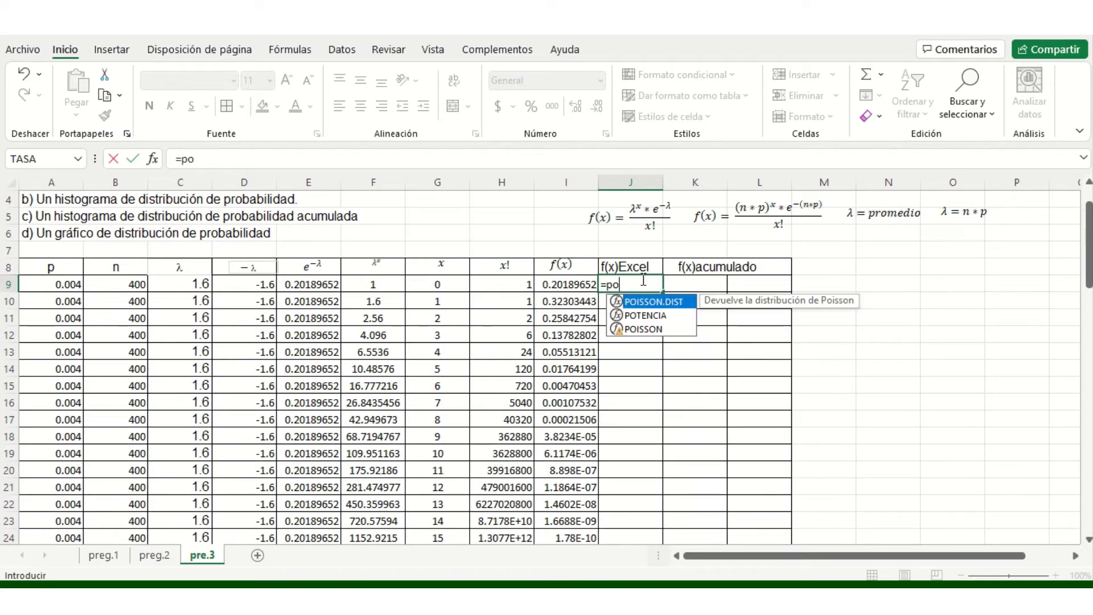
double_click(653, 305)
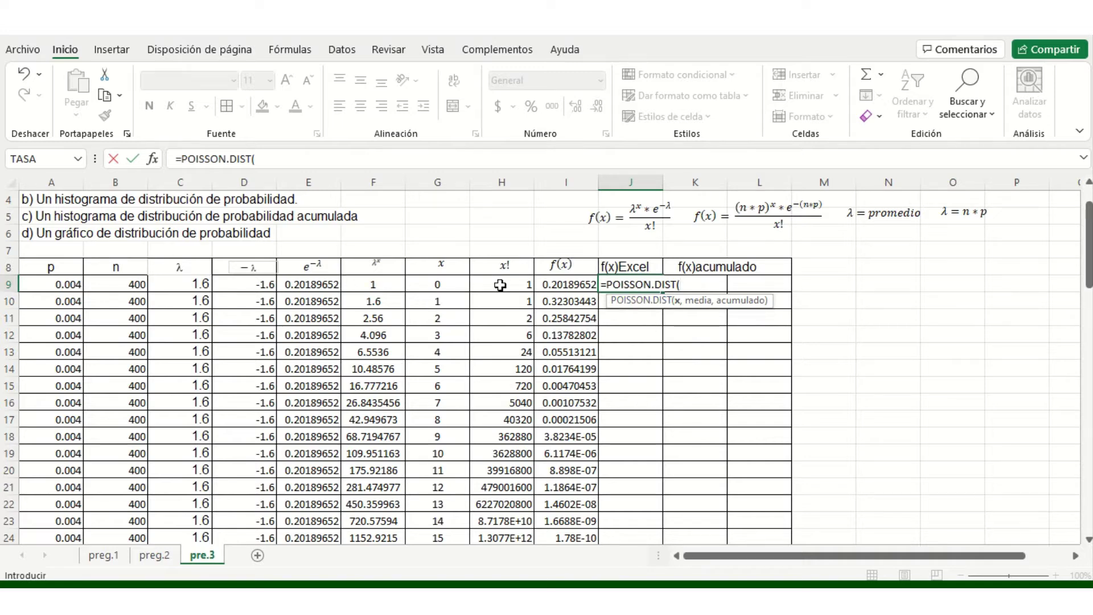
click(453, 284)
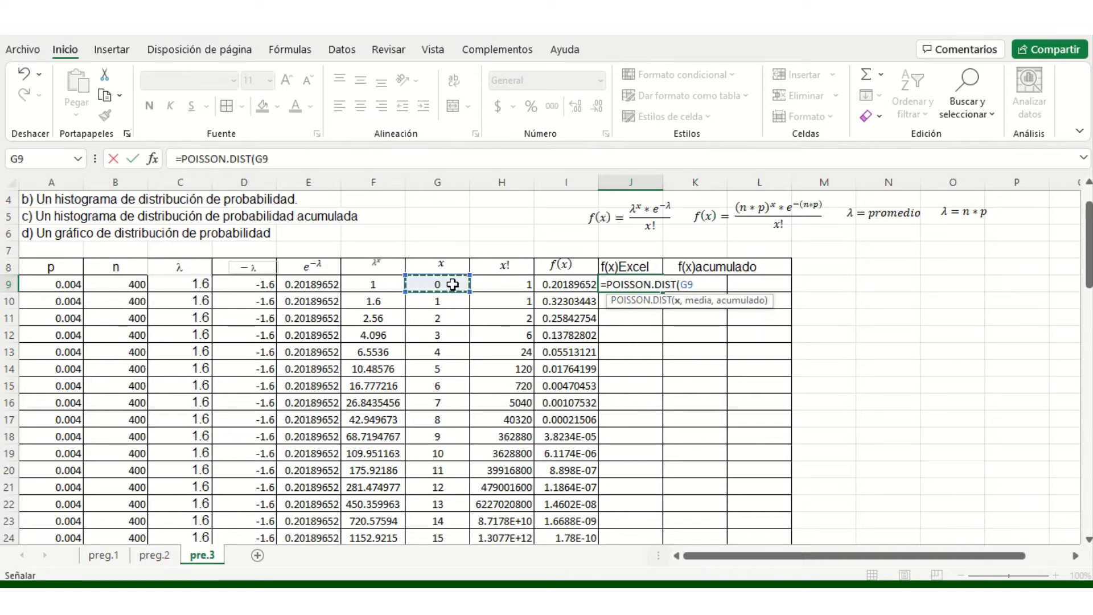
text(,)
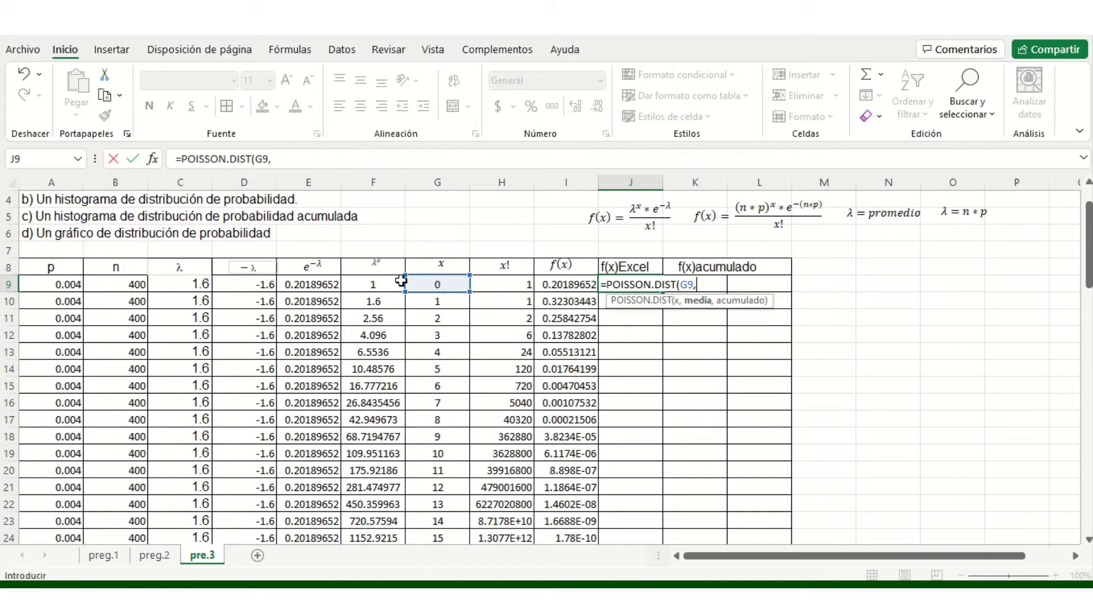
key(Return)
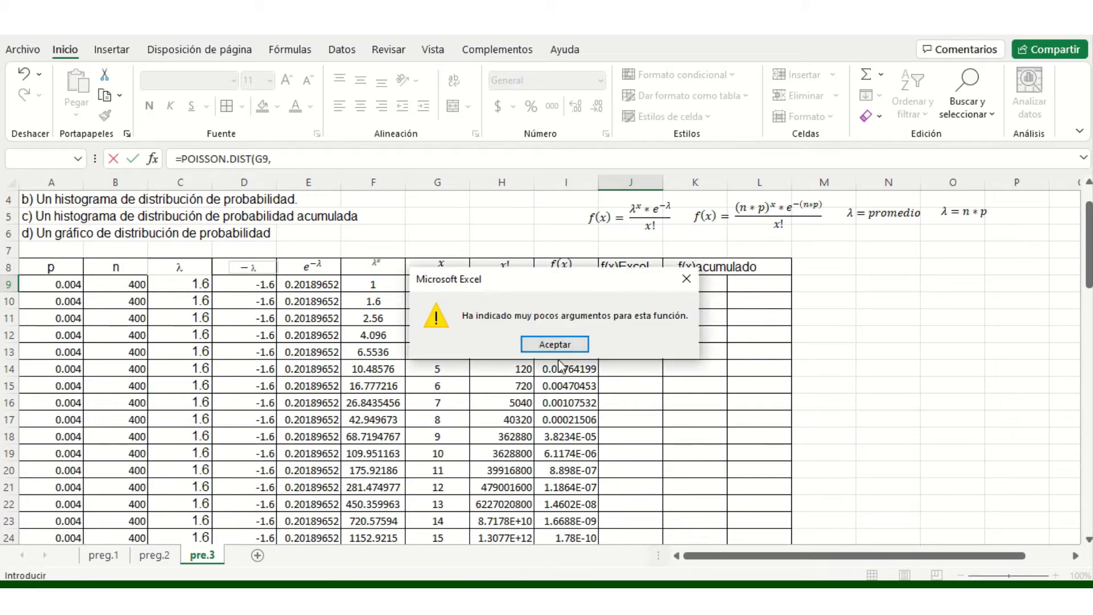
click(553, 344)
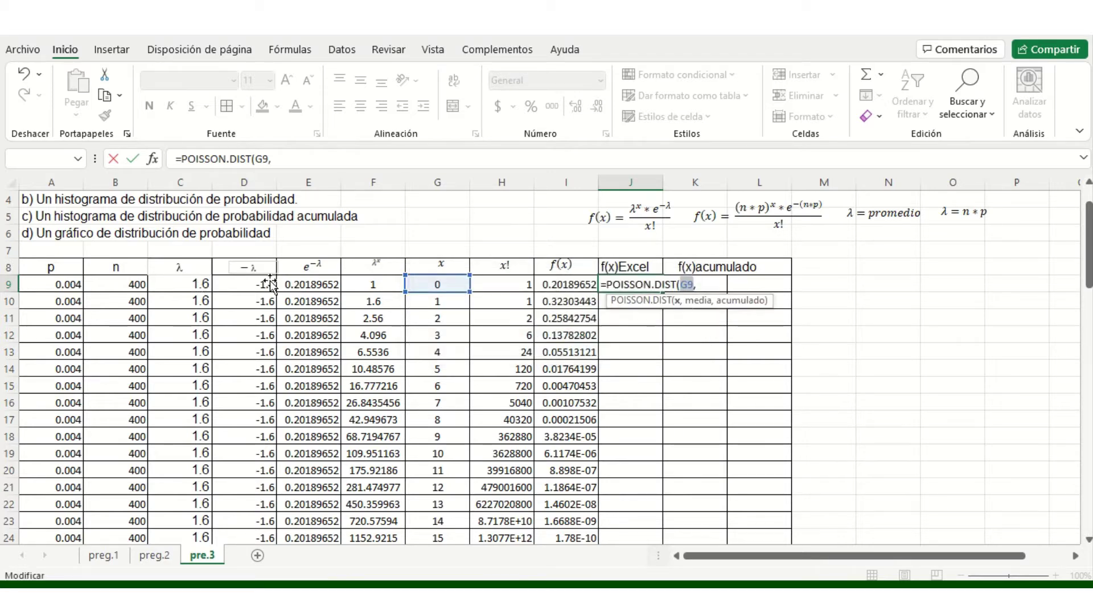
click(203, 284)
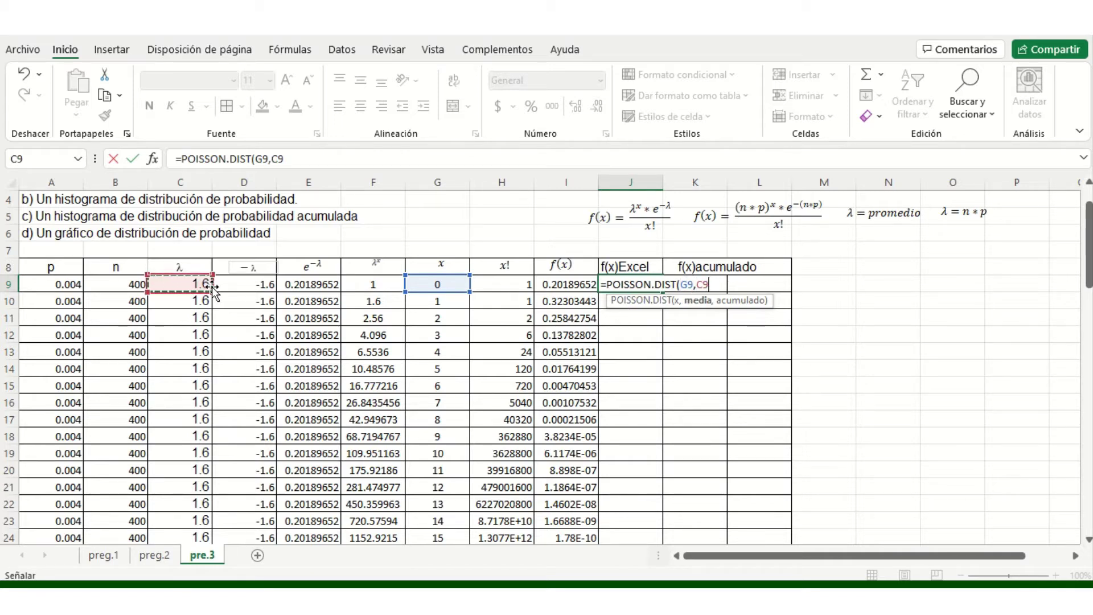
text(,)
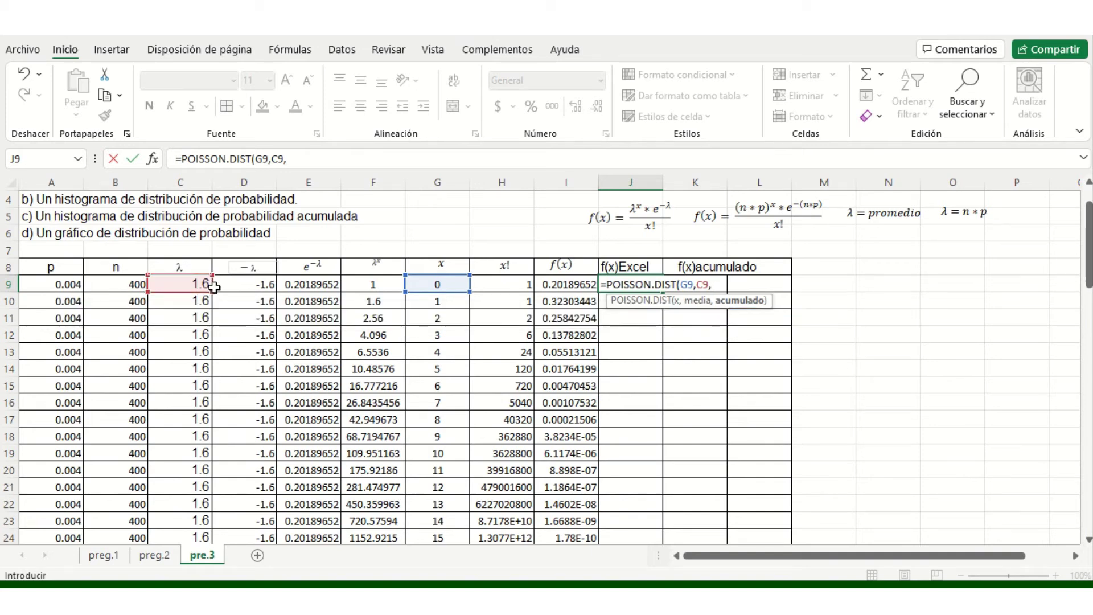
text(FALSO))
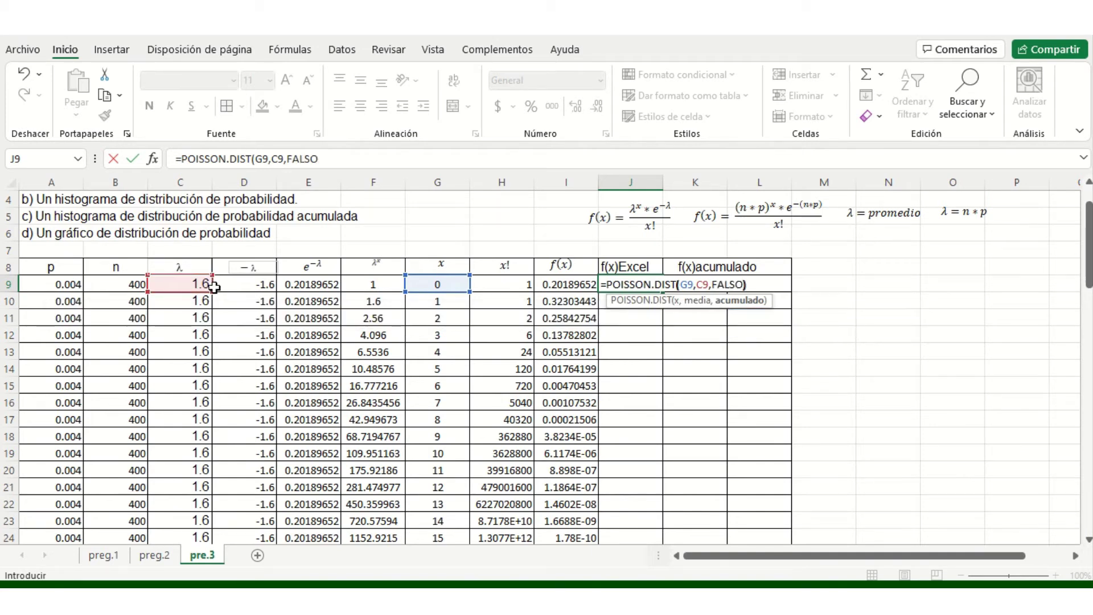
key(Return)
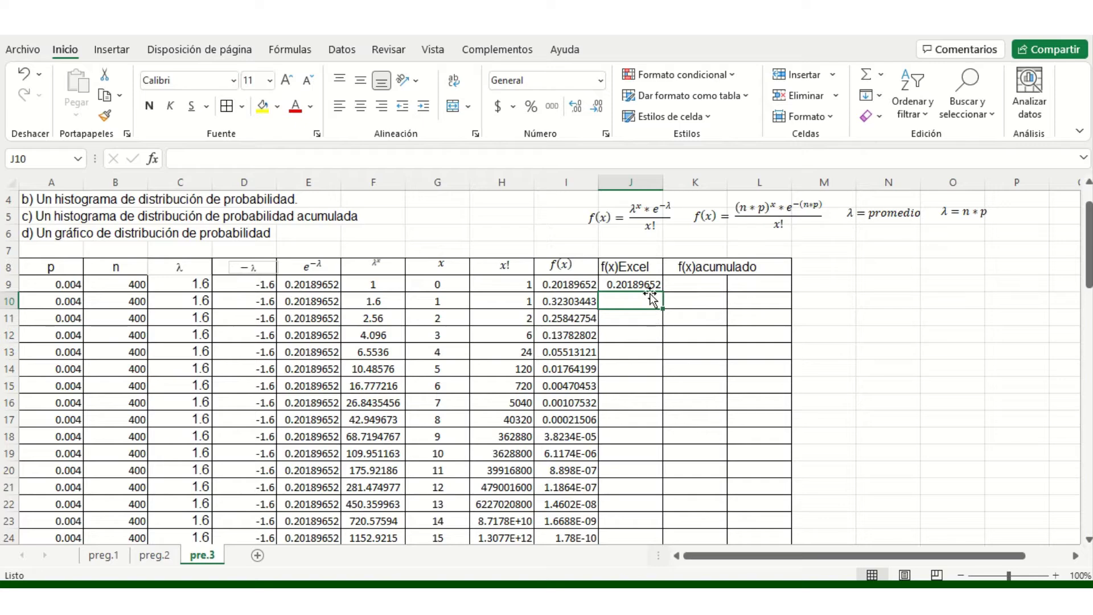
click(649, 287)
mouse_move(662, 292)
mouse_down()
mouse_move(678, 551)
mouse_move(660, 524)
mouse_up()
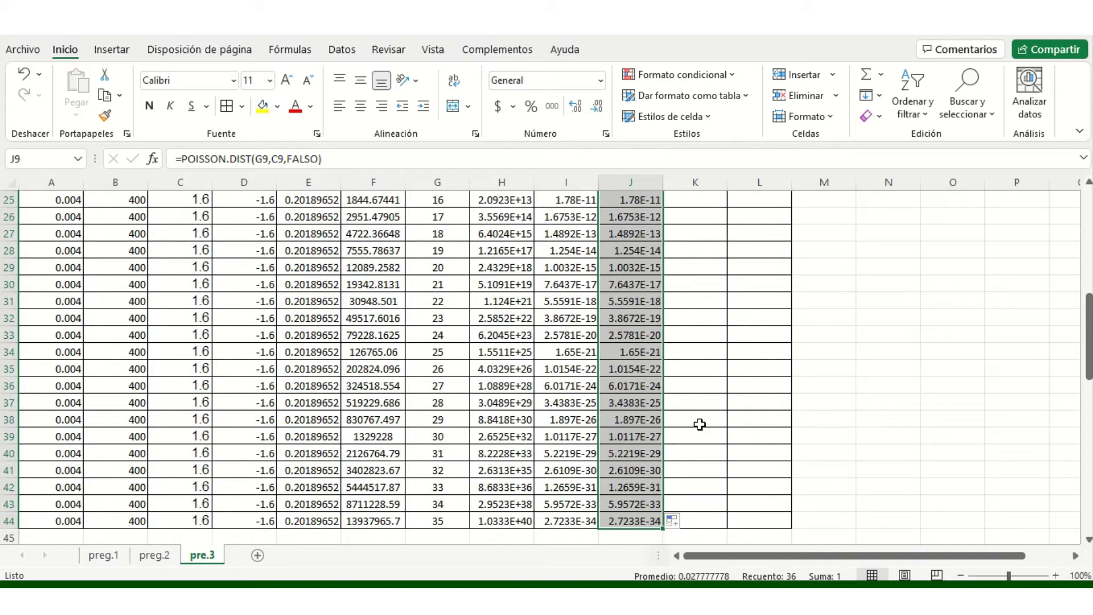
Start the f(x)acumulado column with =J9 in K9
scroll(699, 424, up, 4)
scroll(706, 398, up, 4)
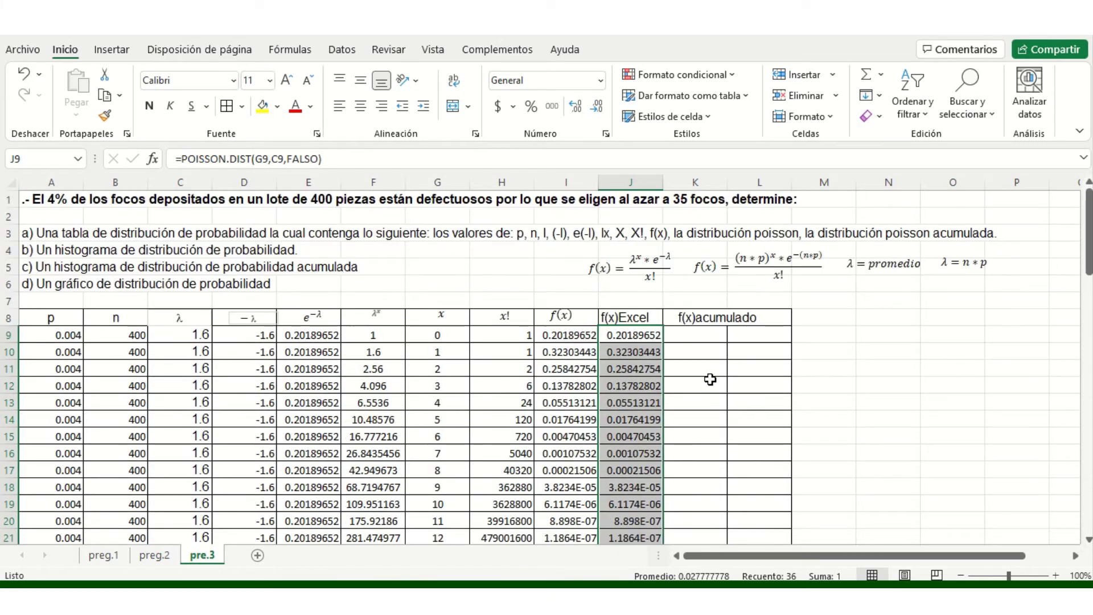
double_click(711, 340)
text(=)
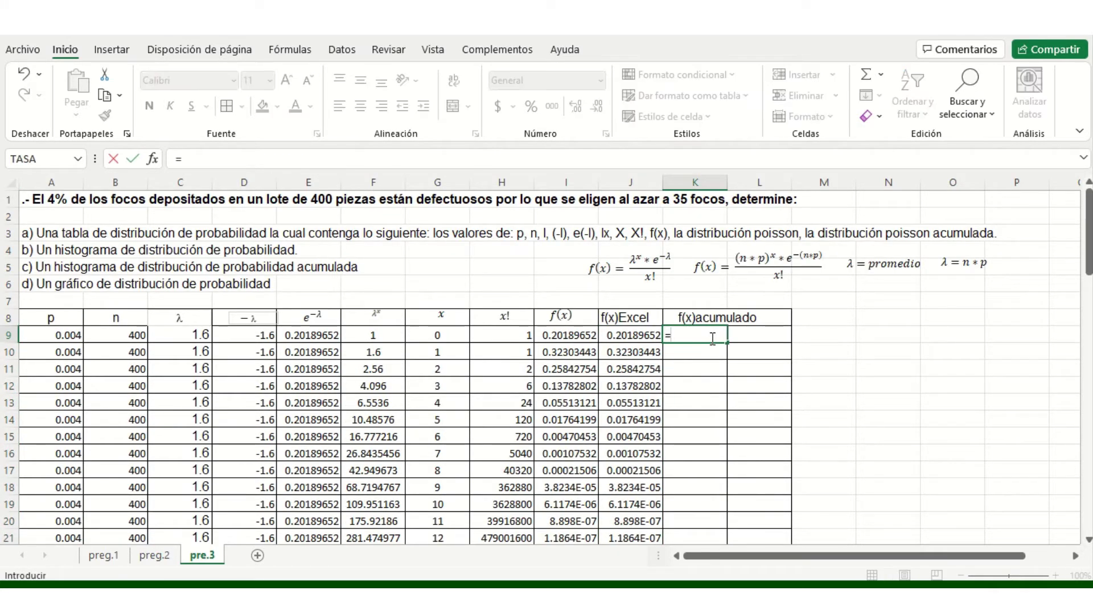
click(633, 334)
key(Return)
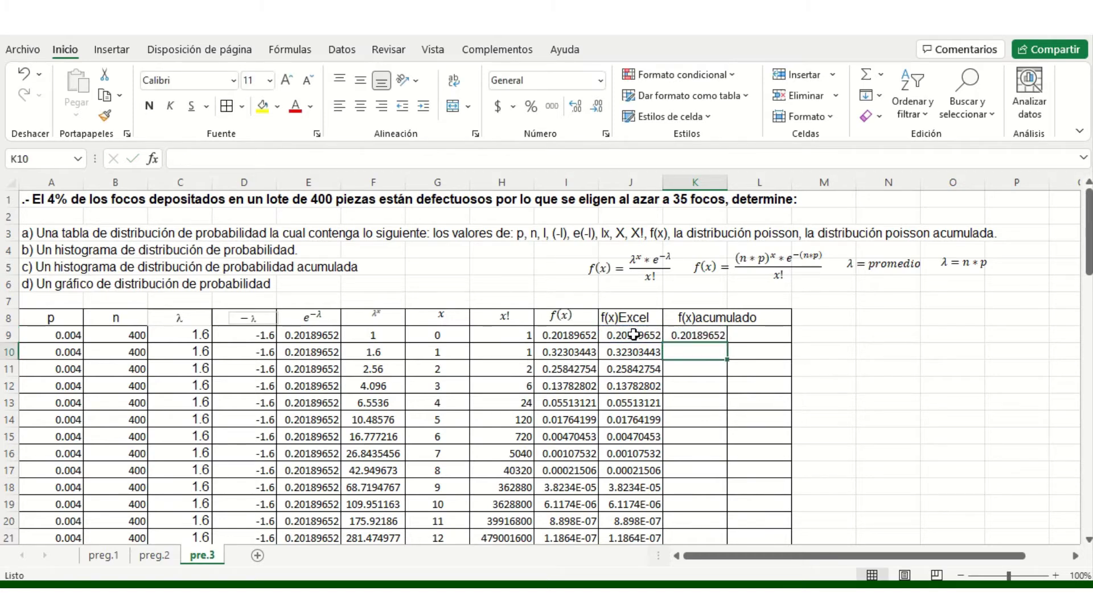
Enter =K9+J10 in K10 and fill it down through K44
text(=)
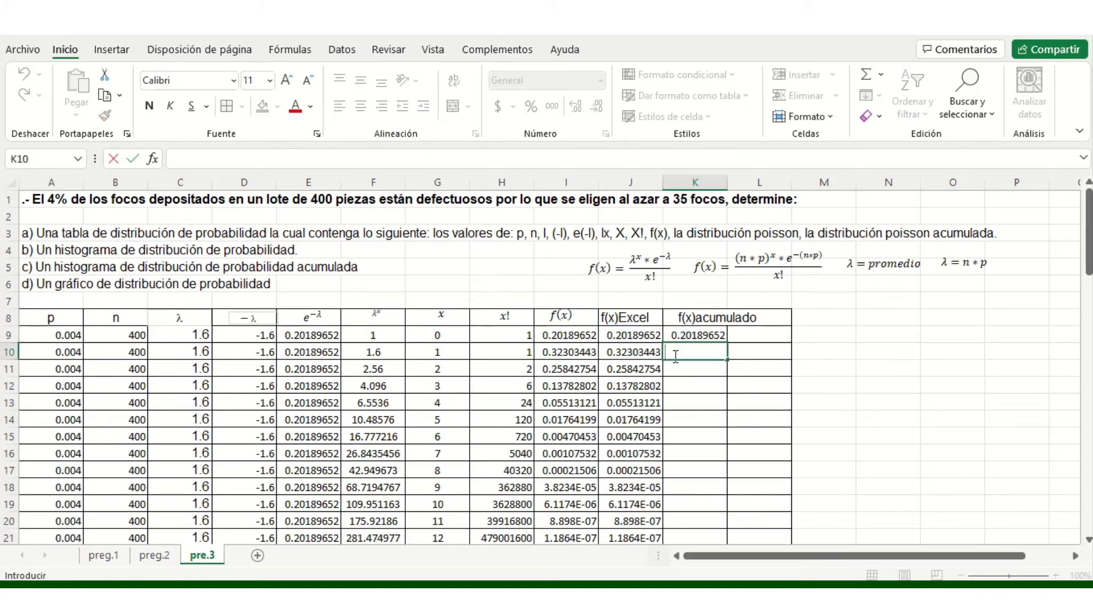
click(687, 336)
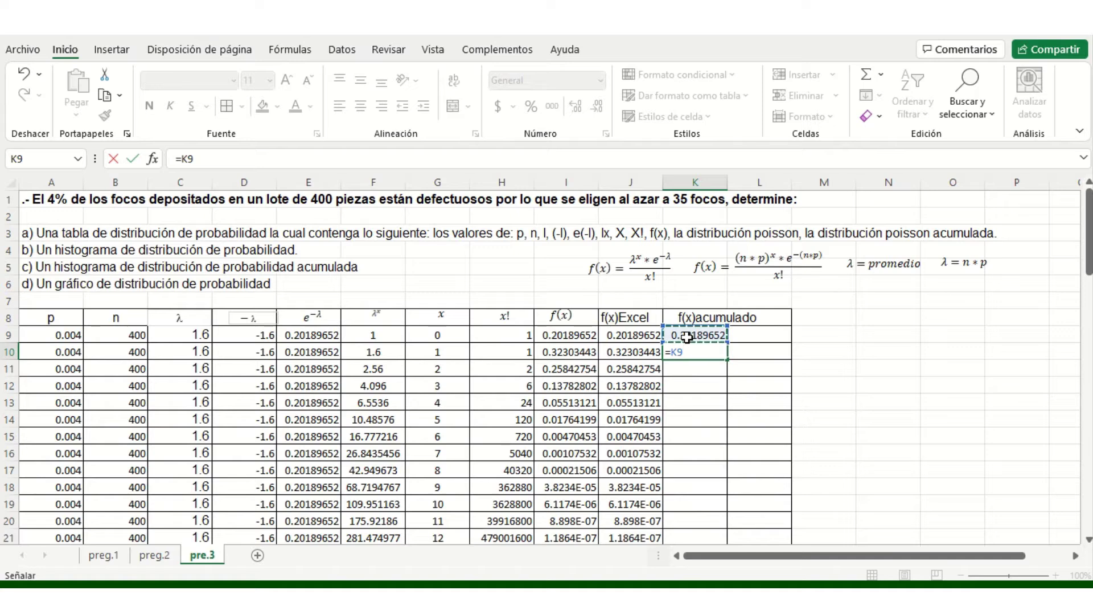
text(+)
click(643, 354)
key(Return)
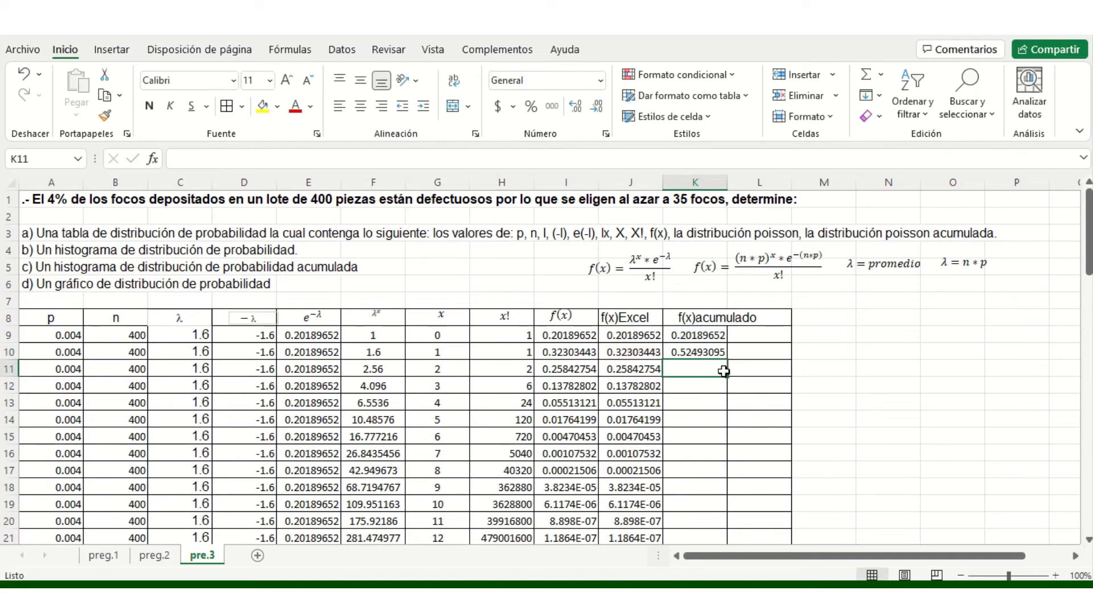
click(721, 351)
mouse_move(730, 360)
mouse_down()
mouse_move(745, 534)
mouse_move(737, 513)
mouse_up()
scroll(704, 402, up, 4)
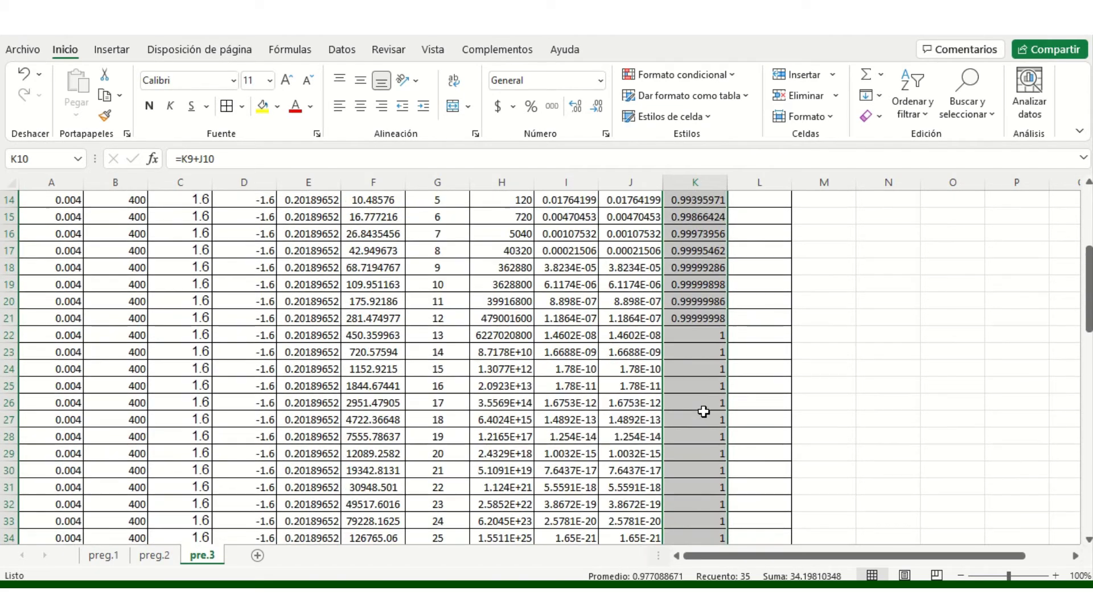
scroll(705, 410, up, 2)
scroll(704, 415, up, 1)
click(642, 270)
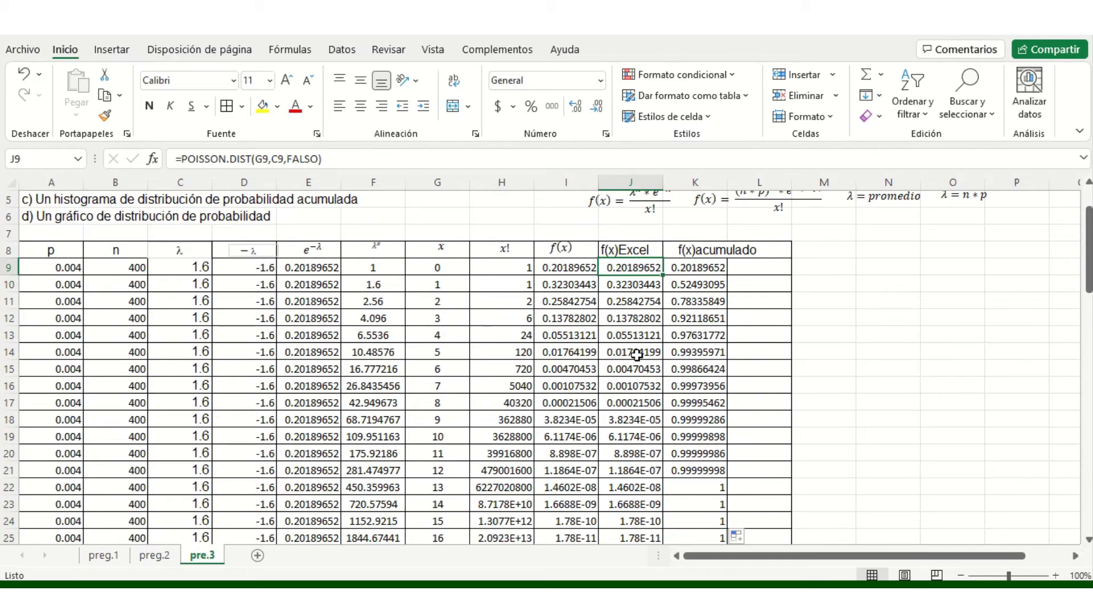
scroll(636, 354, down, 2)
scroll(632, 370, down, 2)
scroll(625, 395, down, 3)
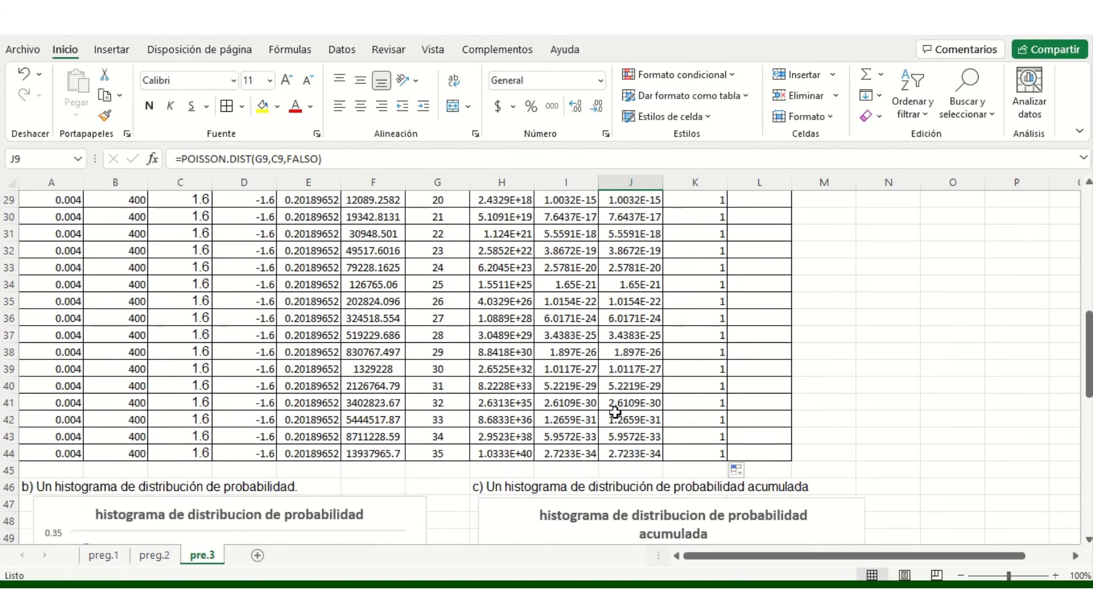
scroll(615, 411, down, 3)
scroll(610, 399, down, 2)
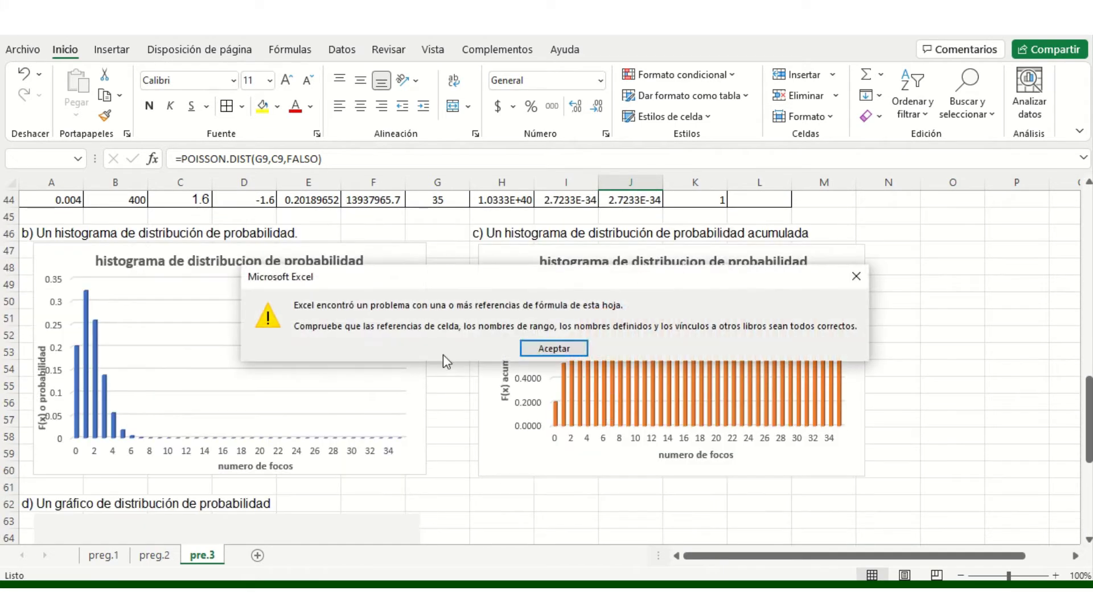
click(544, 348)
scroll(740, 342, up, 4)
scroll(773, 377, up, 2)
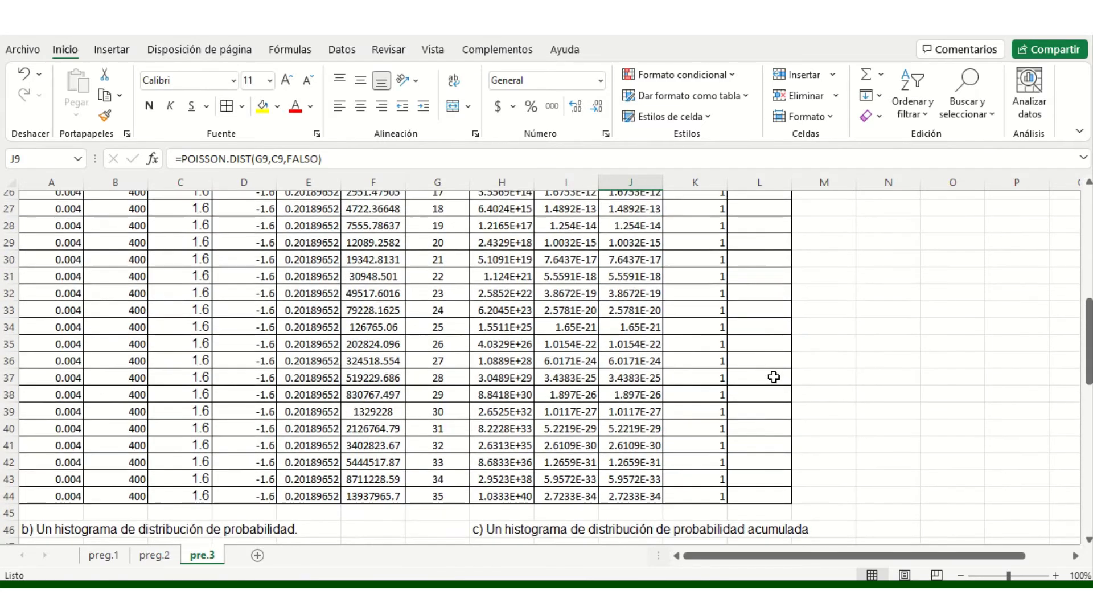
scroll(772, 380, up, 3)
scroll(513, 381, down, 5)
scroll(222, 379, down, 3)
click(162, 392)
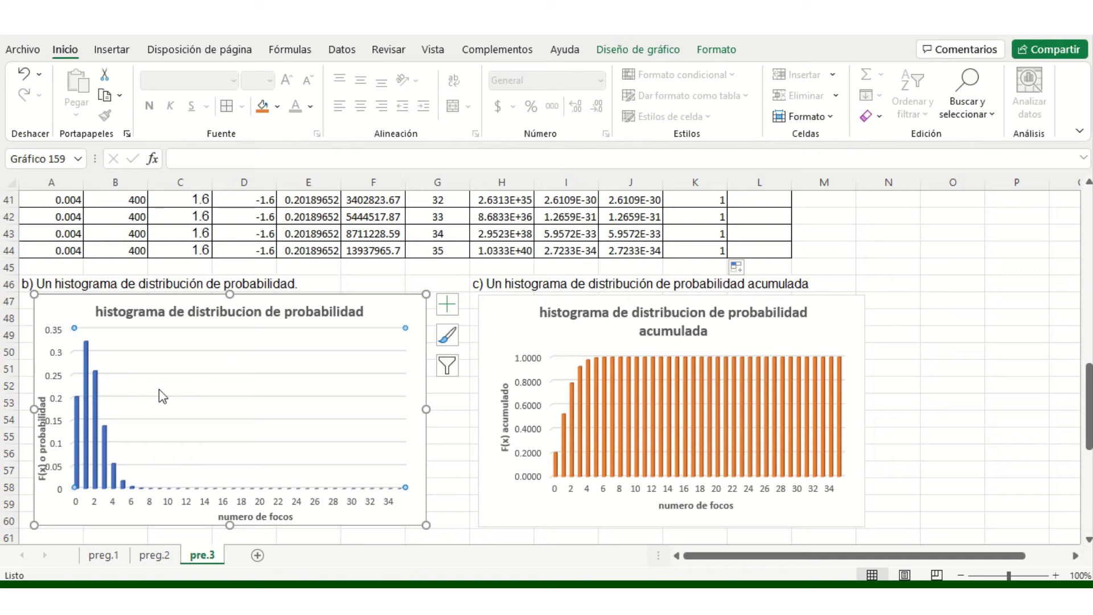
key(Escape)
scroll(135, 463, up, 2)
scroll(106, 420, down, 2)
double_click(99, 401)
scroll(224, 391, up, 4)
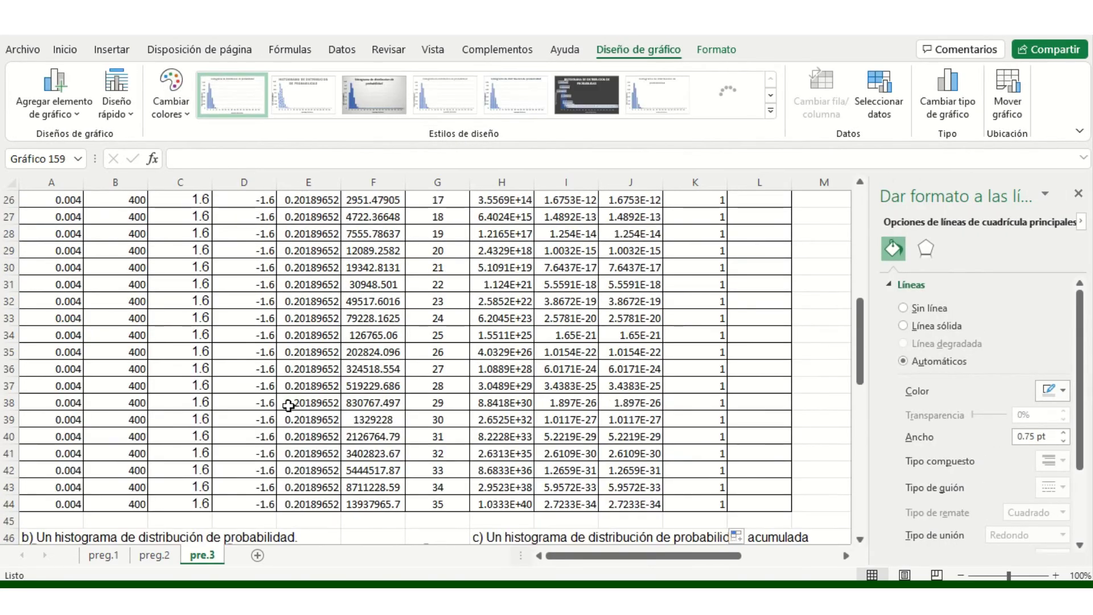
click(1078, 194)
scroll(133, 448, down, 3)
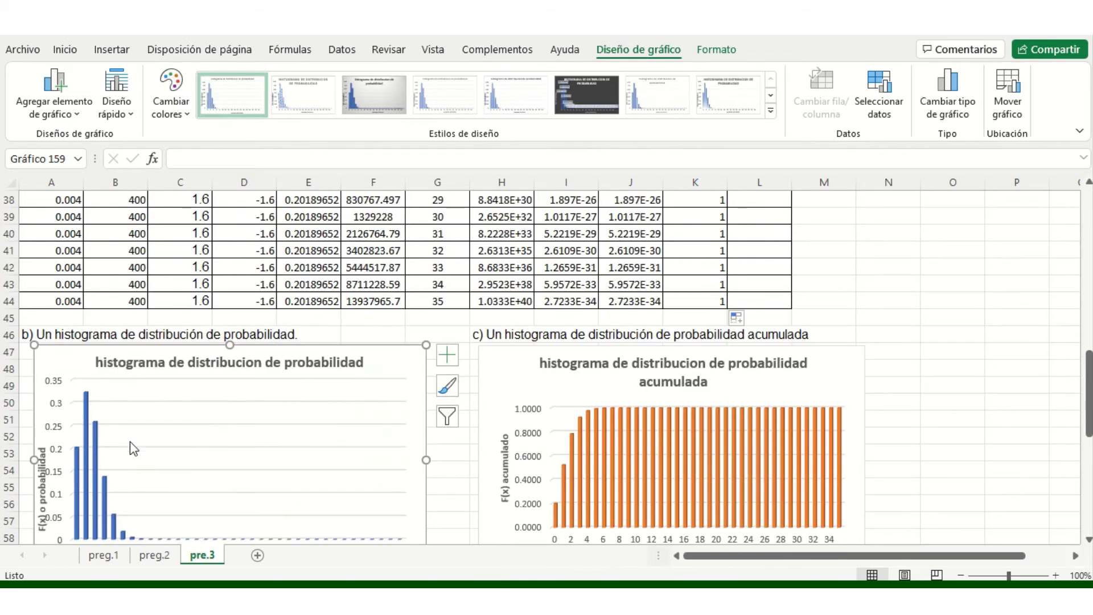
double_click(93, 439)
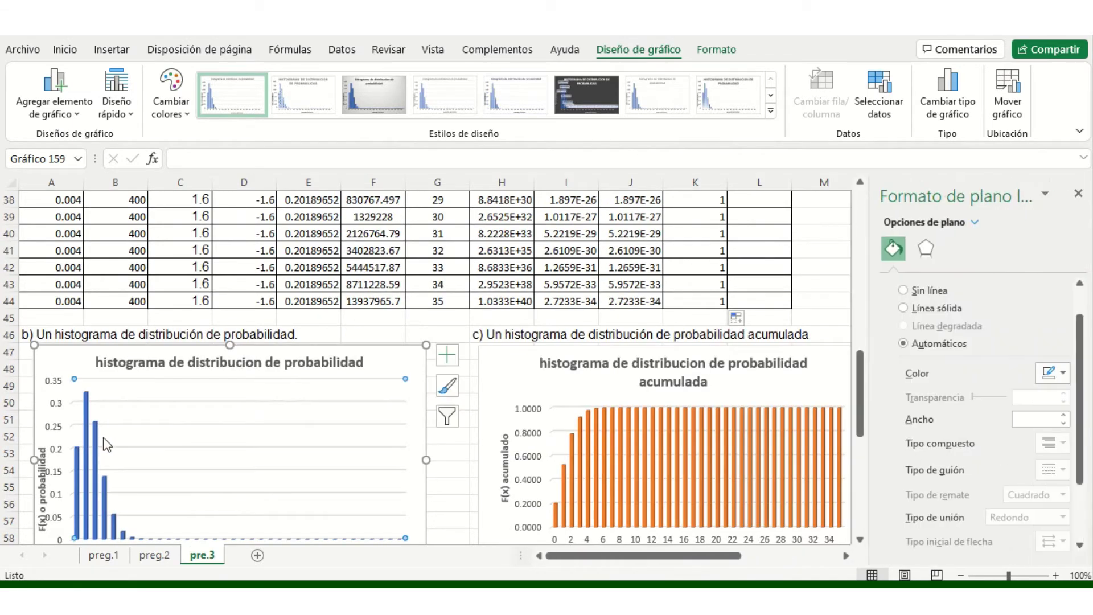
scroll(397, 451, up, 3)
scroll(397, 451, down, 2)
click(276, 475)
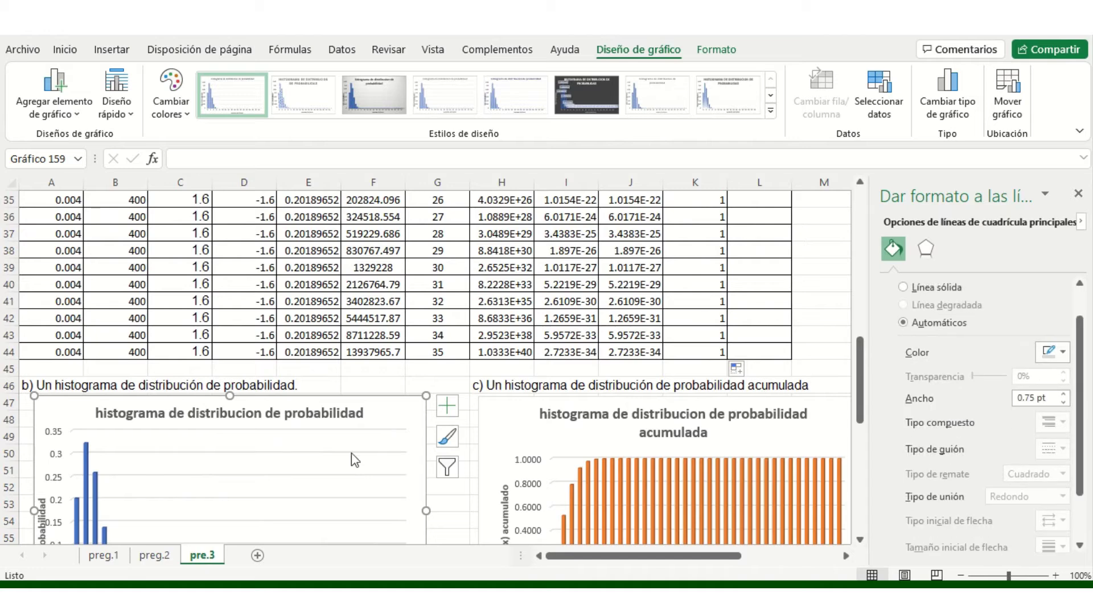
click(1078, 194)
scroll(141, 410, down, 2)
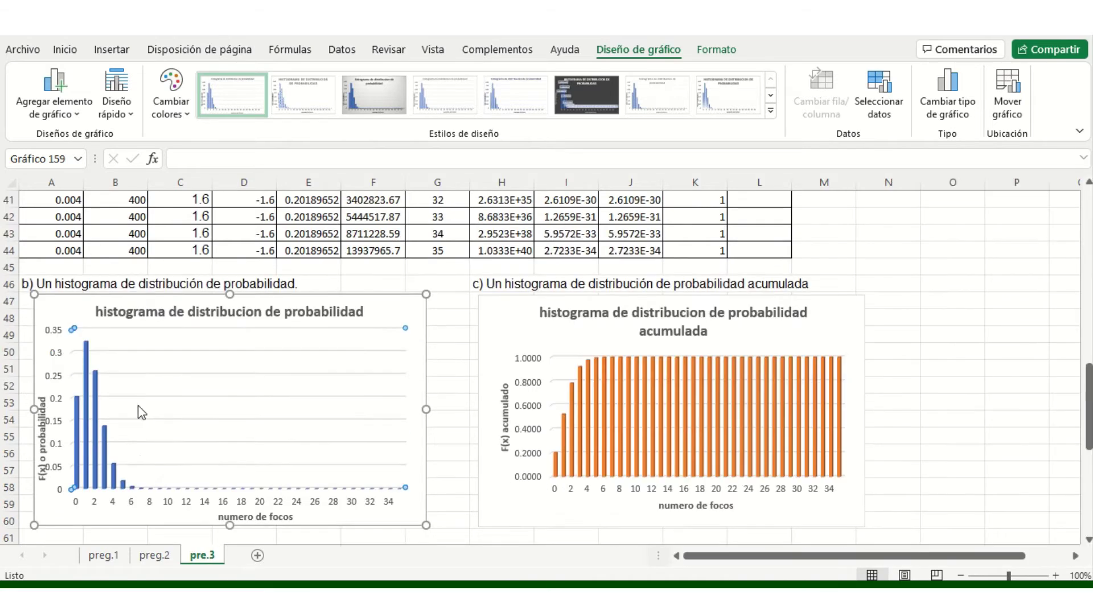
scroll(141, 411, down, 1)
scroll(664, 354, up, 8)
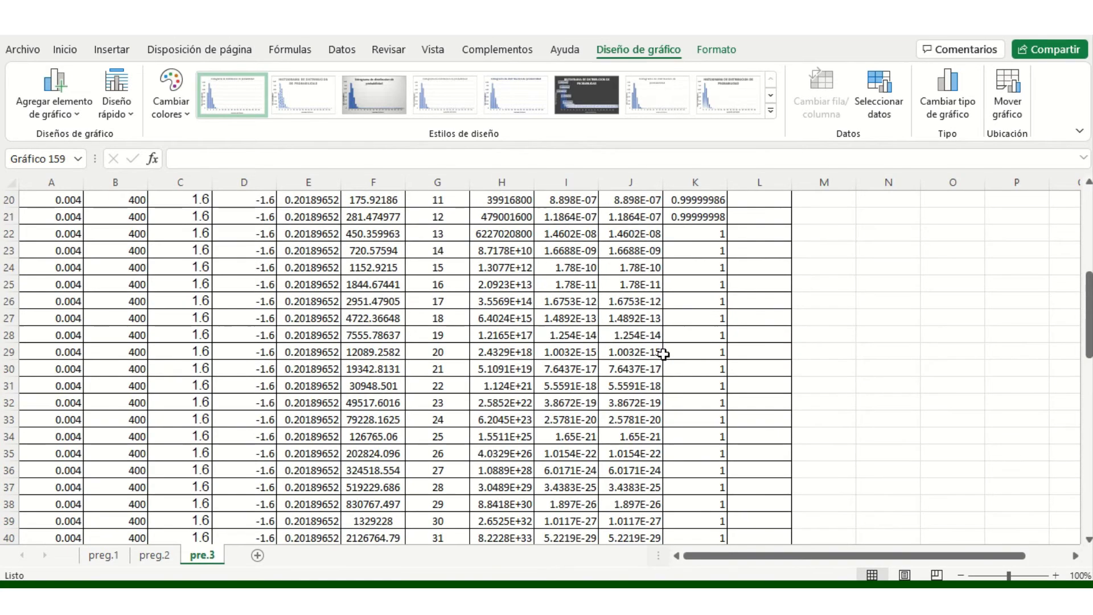
click(842, 315)
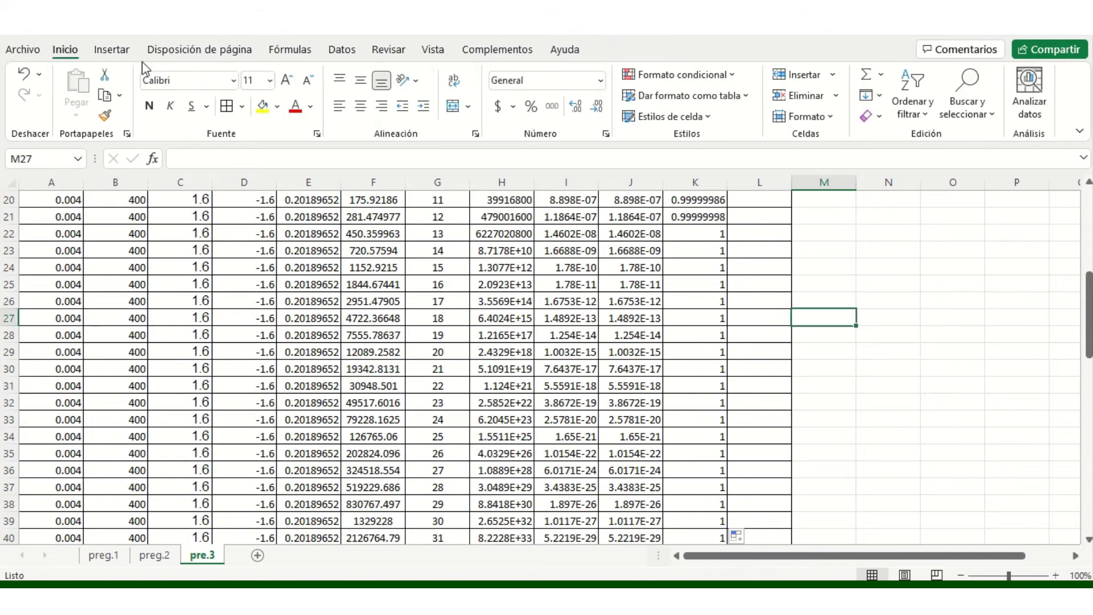
Insert an empty clustered column chart
click(113, 50)
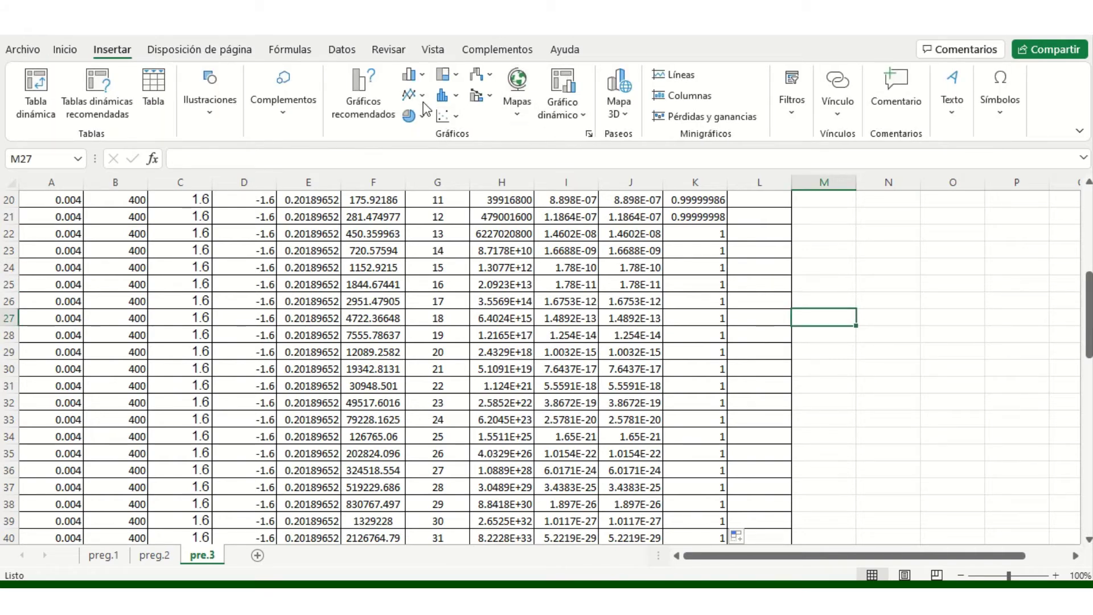
click(421, 74)
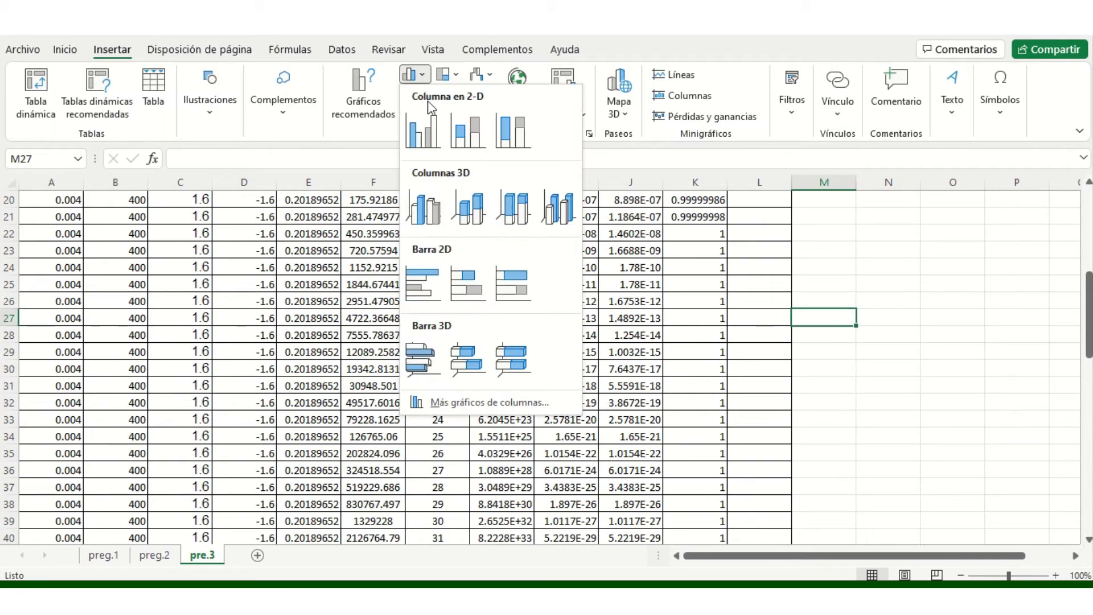
click(427, 80)
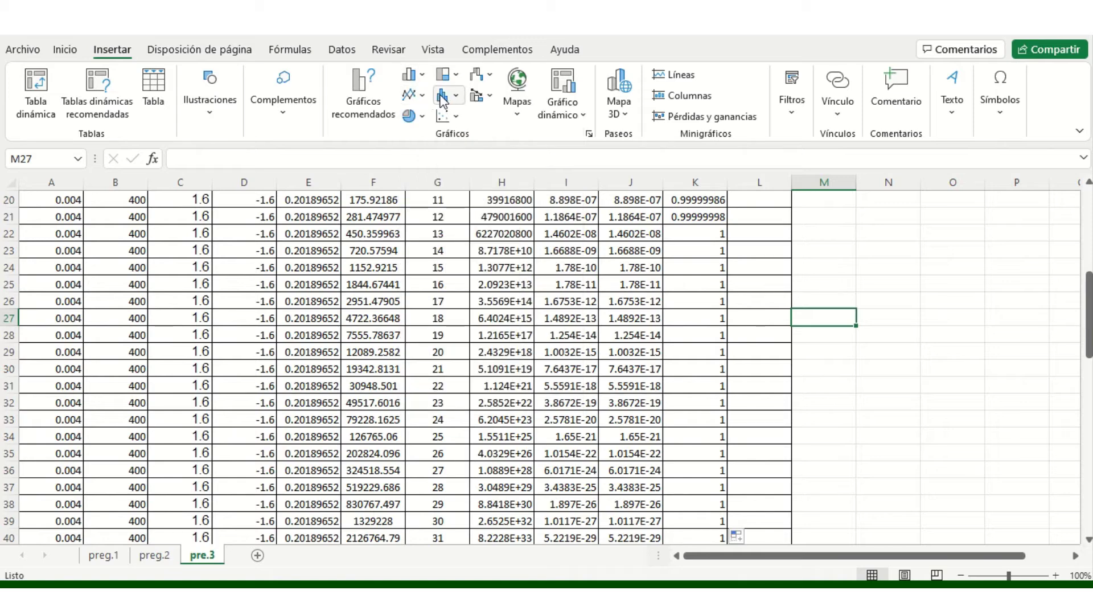
click(456, 95)
click(425, 77)
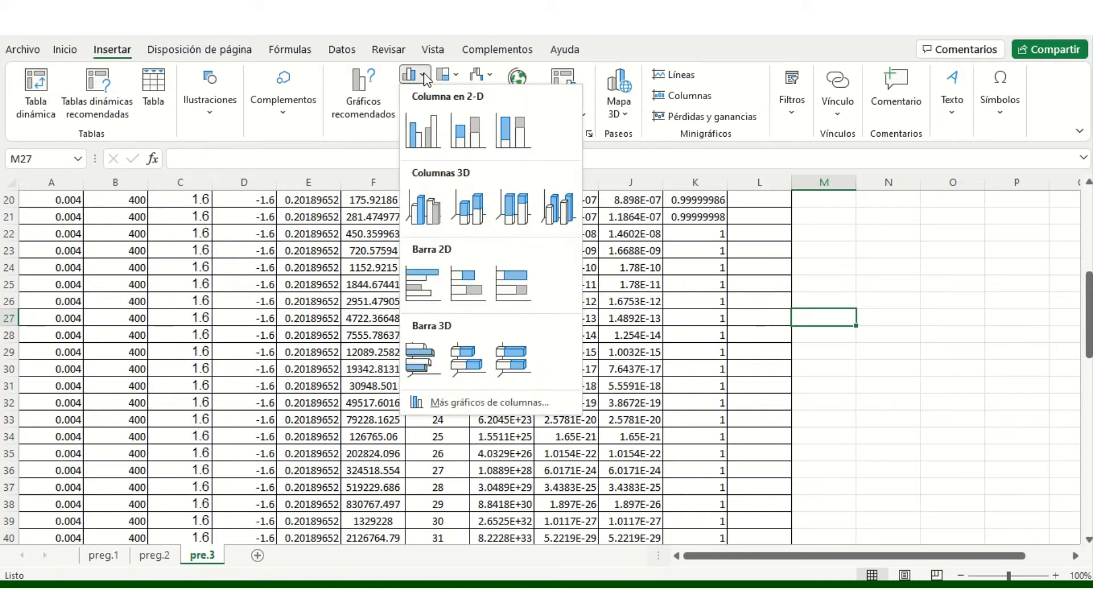
click(421, 130)
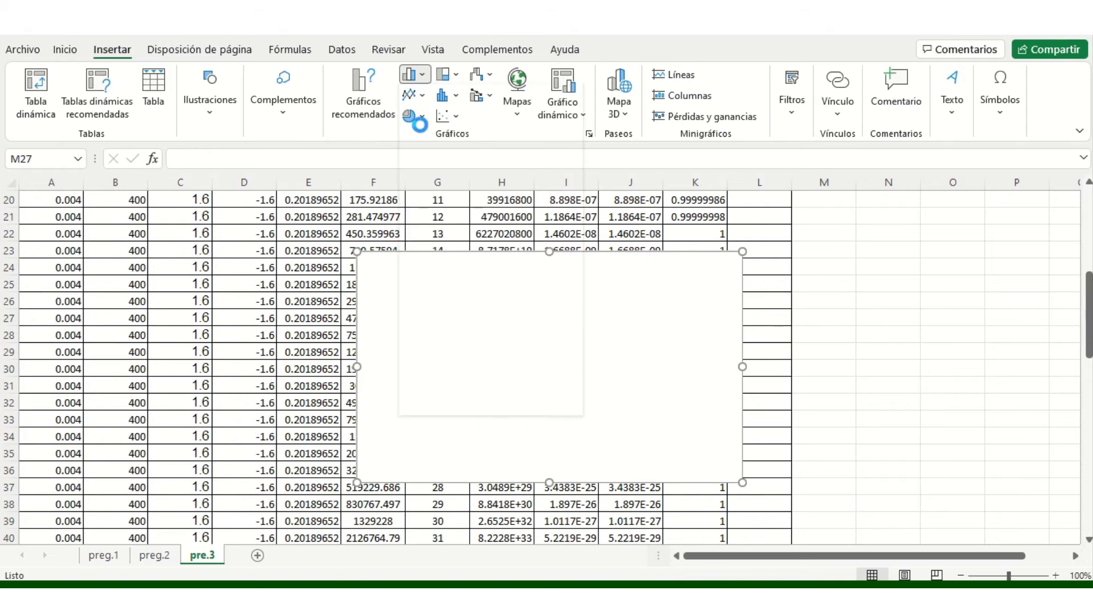
Add a chart series using the f(x)Excel values J9:J44
click(877, 91)
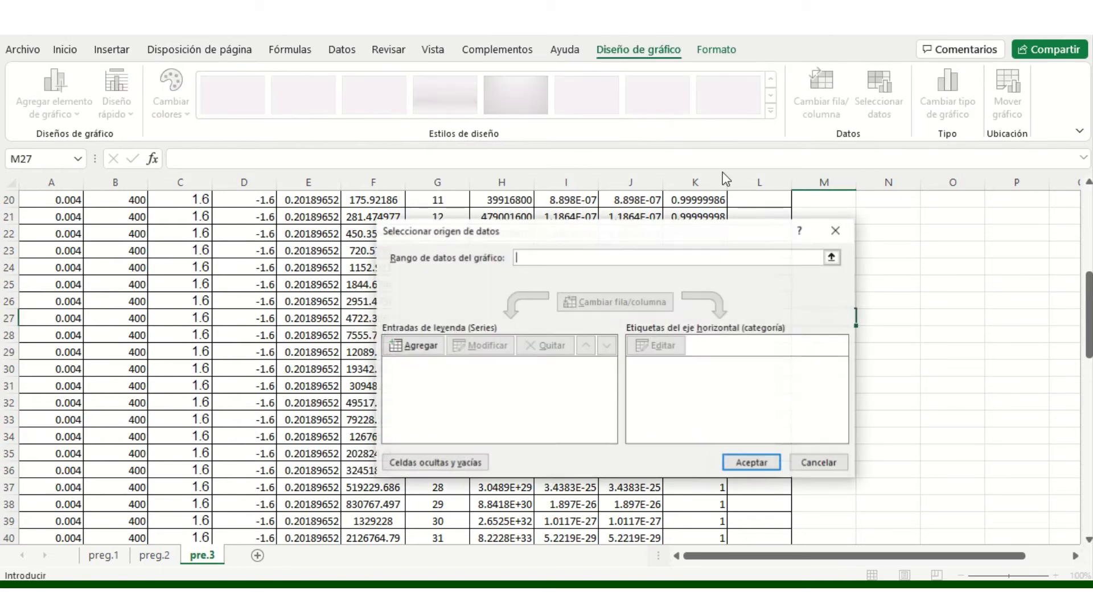
click(422, 345)
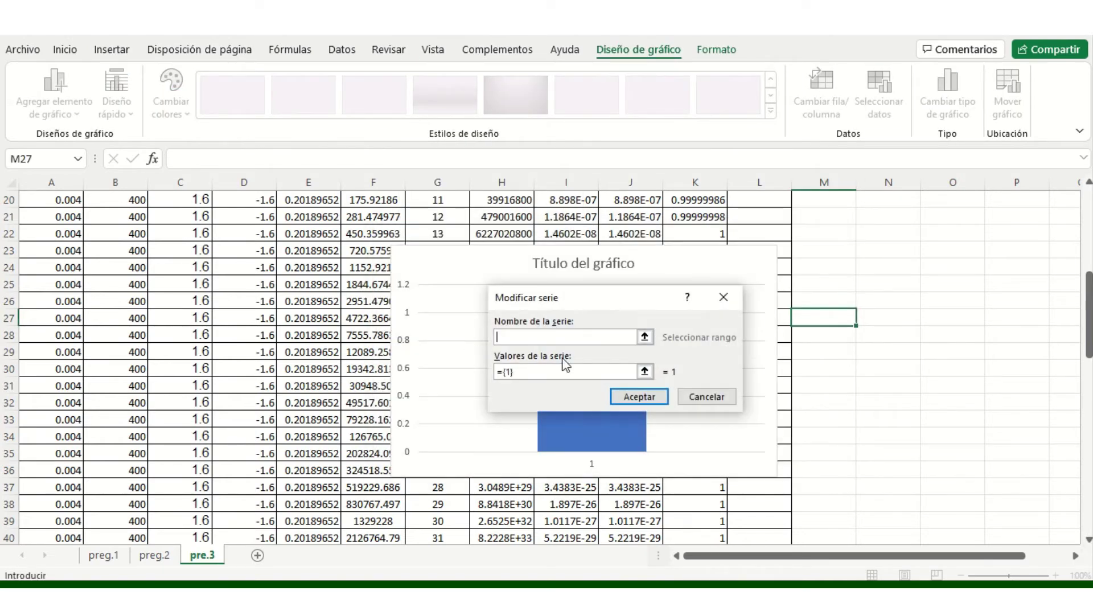
click(642, 374)
scroll(651, 385, up, 2)
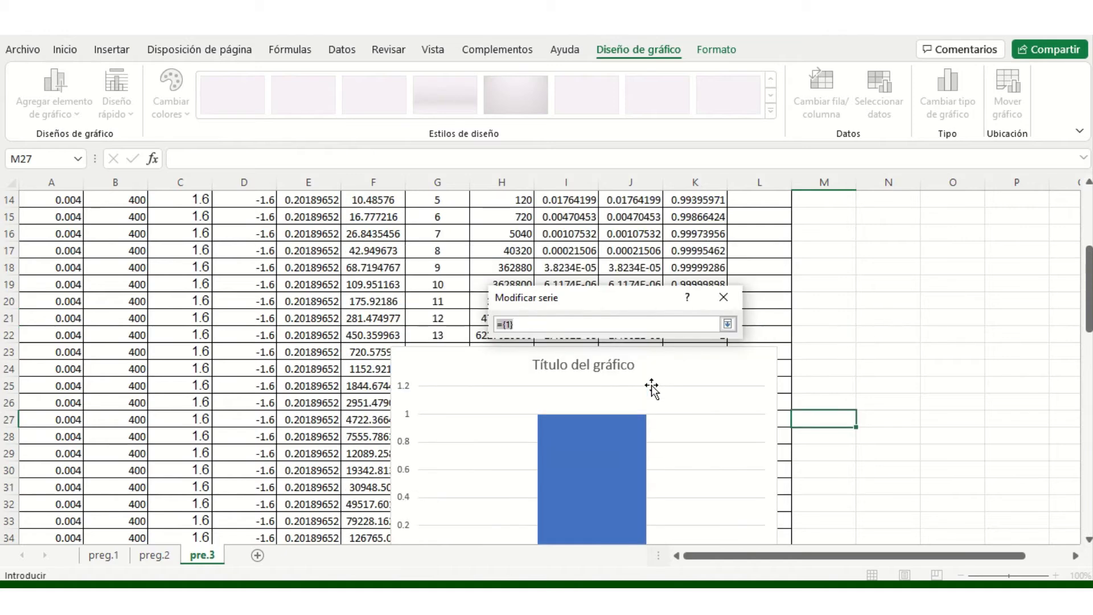
scroll(652, 385, up, 2)
scroll(651, 385, up, 2)
scroll(651, 384, up, 1)
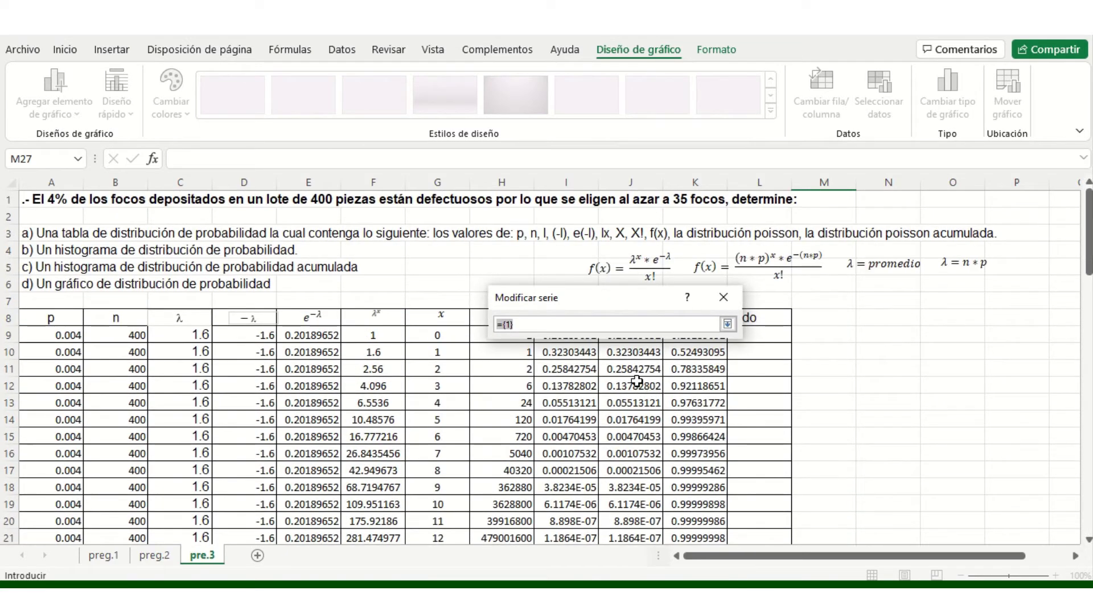
drag(634, 301, 920, 282)
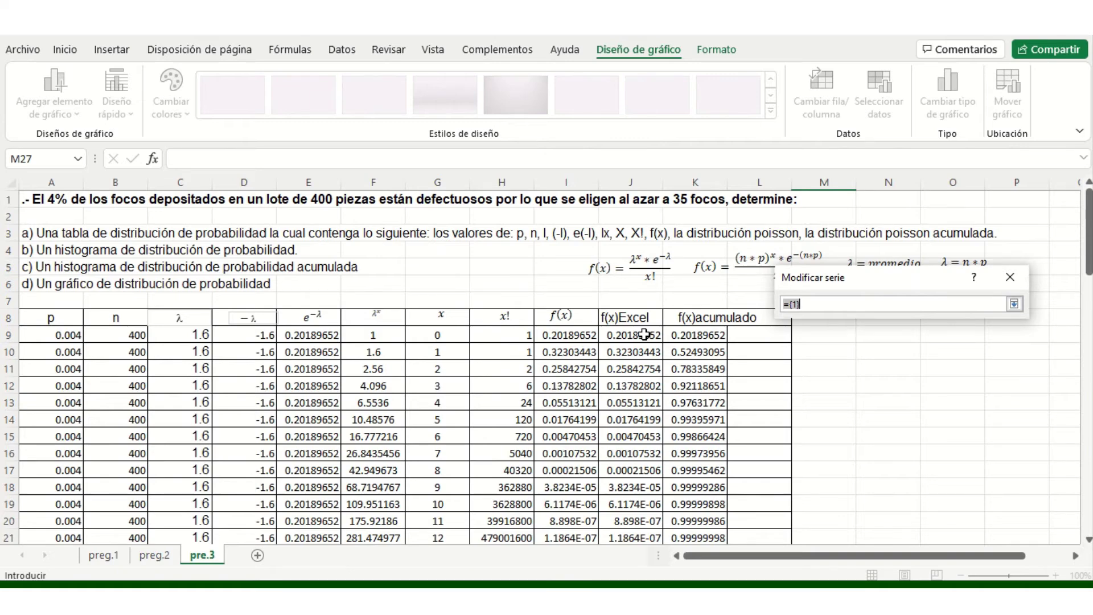
drag(644, 335, 632, 529)
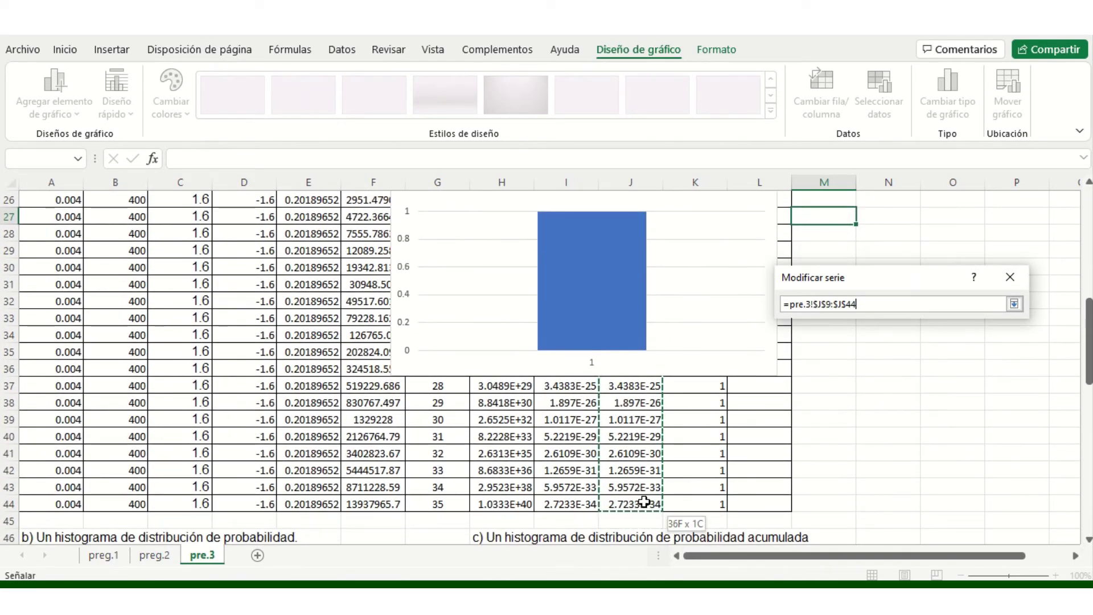
click(1014, 304)
click(926, 377)
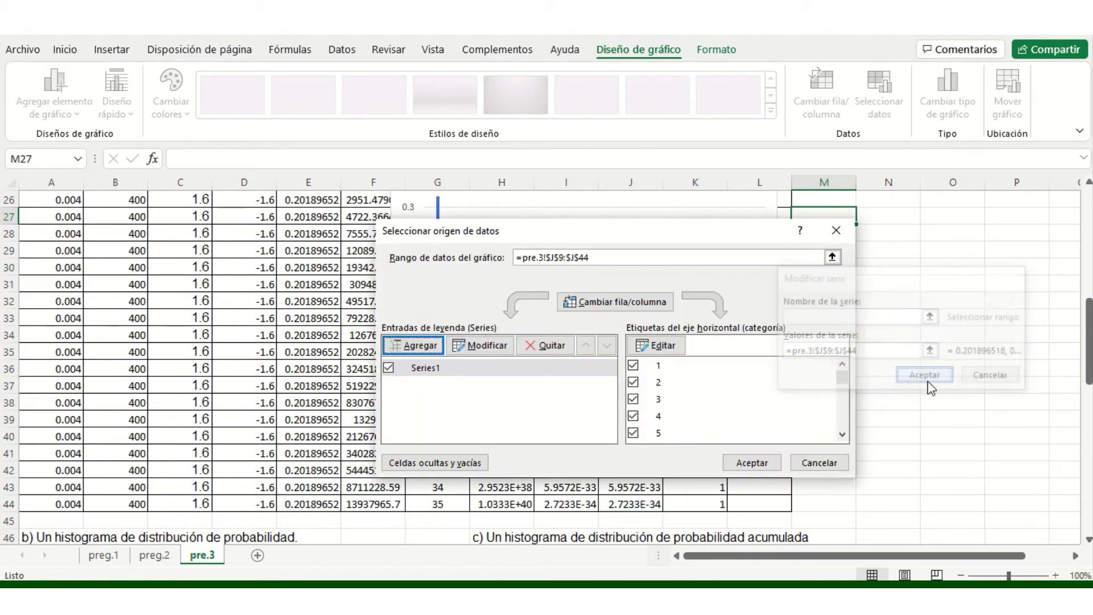
Set the horizontal axis labels to the x values =pre.3!$G$9:$G$44
click(660, 346)
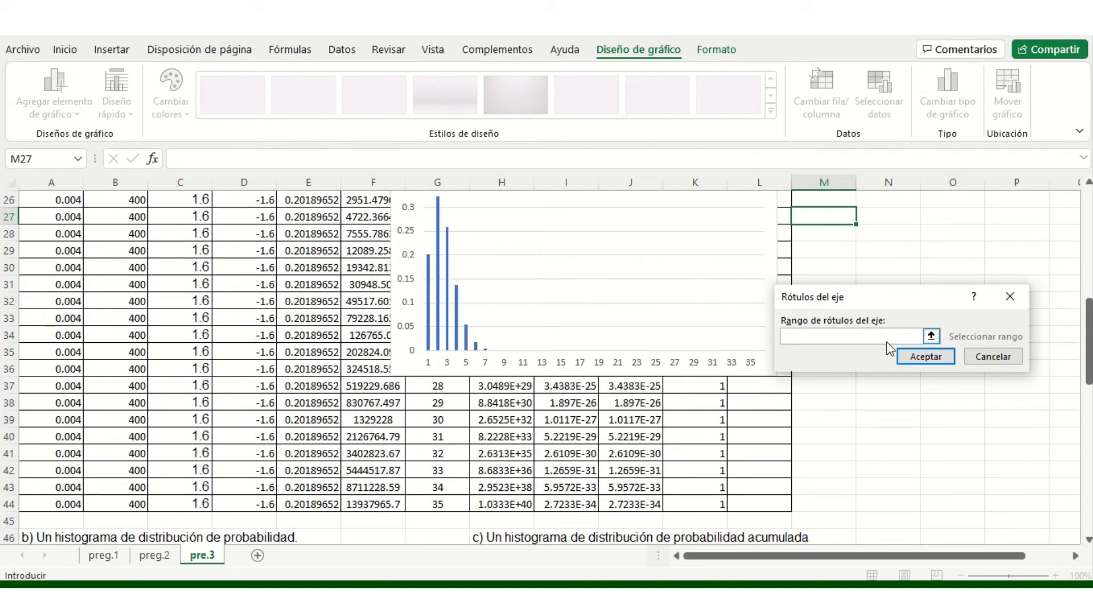
click(930, 336)
scroll(476, 274, up, 3)
scroll(456, 336, up, 2)
scroll(447, 319, up, 2)
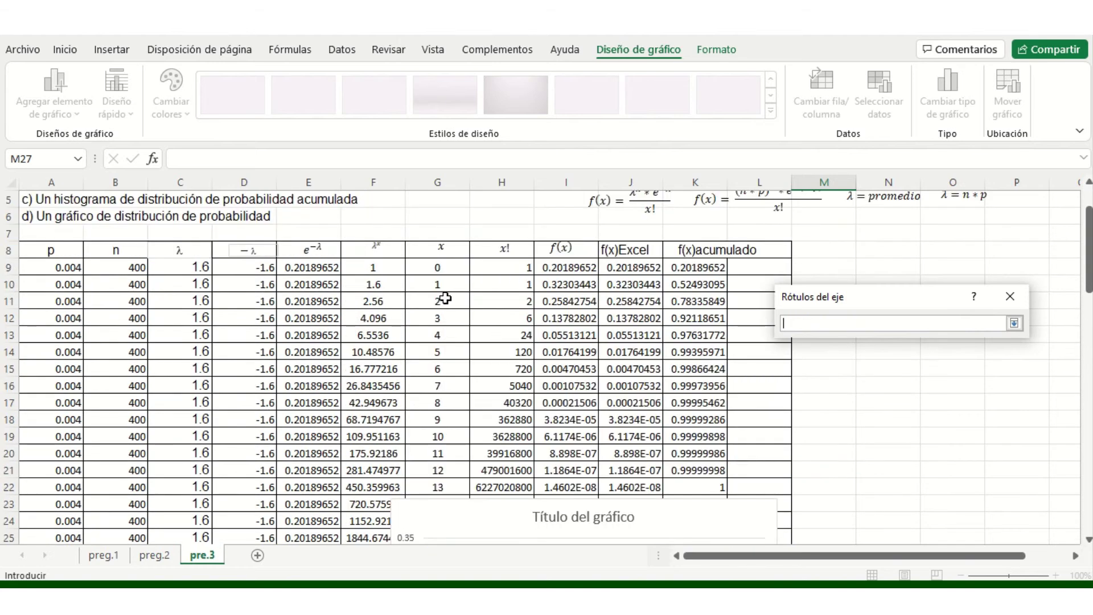
click(444, 265)
mouse_move(443, 265)
mouse_down()
mouse_move(443, 555)
mouse_move(434, 507)
mouse_up()
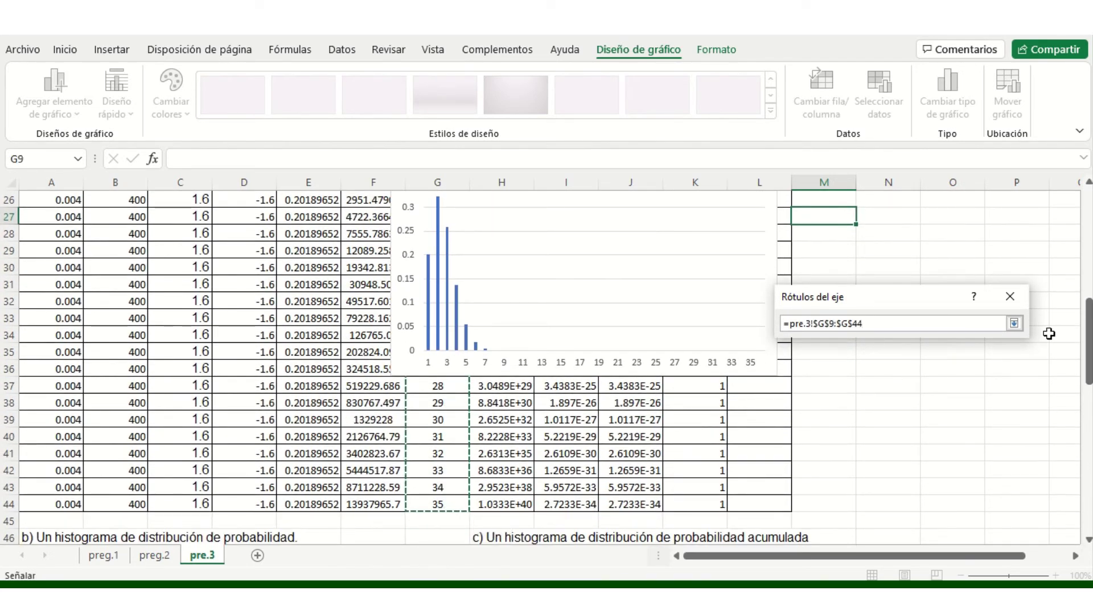
click(1015, 323)
click(926, 358)
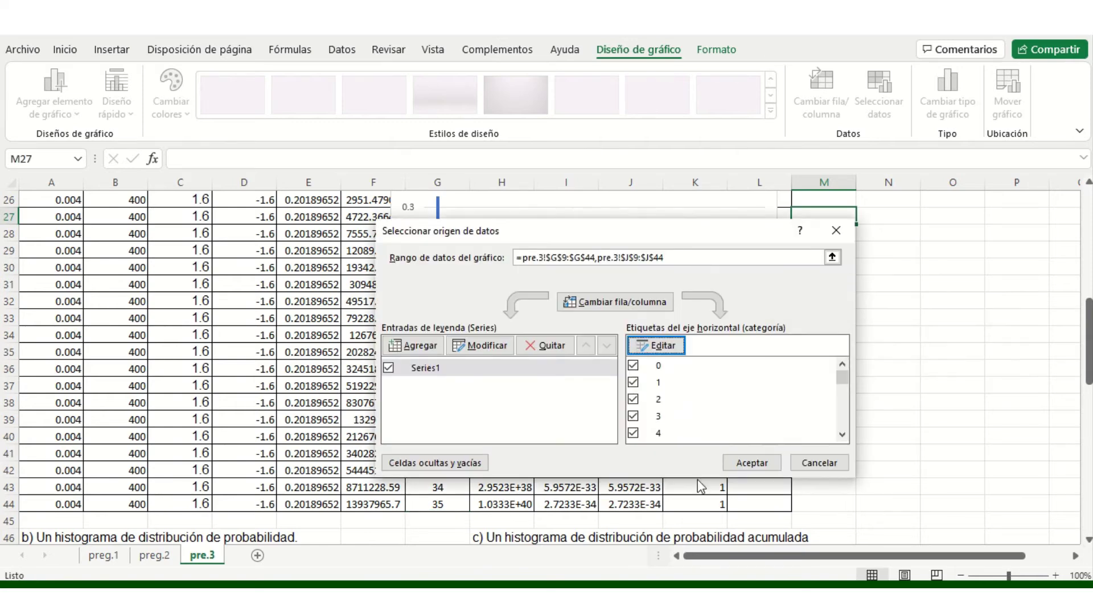
Apply the column chart's data source, then delete the untitled 'Título del gráfico' test chart
click(751, 462)
scroll(378, 349, down, 4)
scroll(385, 356, down, 3)
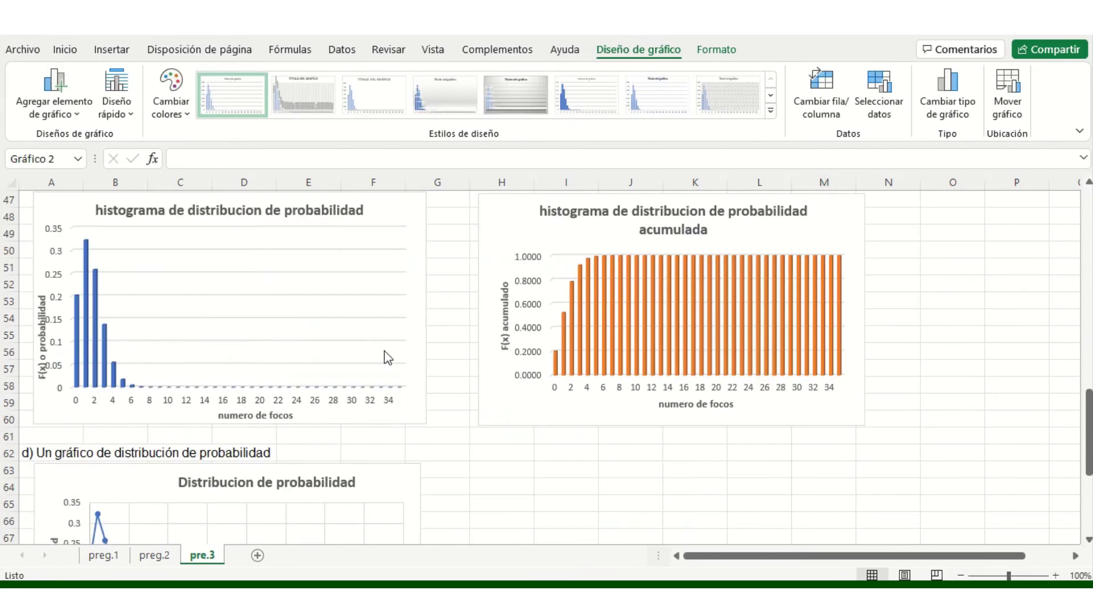
scroll(541, 387, up, 4)
scroll(542, 386, up, 3)
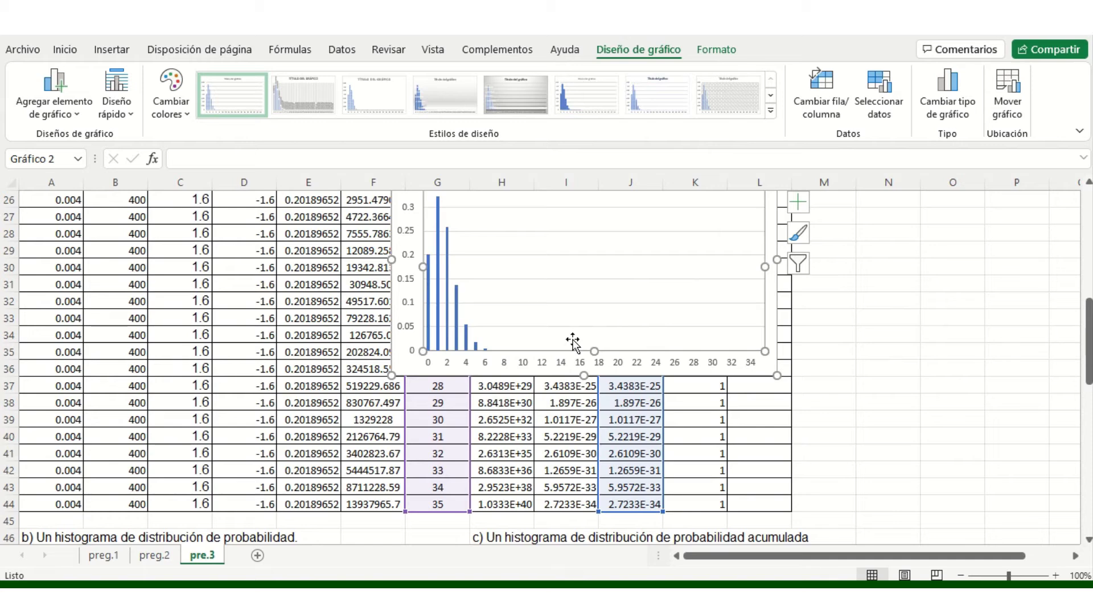
scroll(723, 341, up, 3)
scroll(710, 371, down, 2)
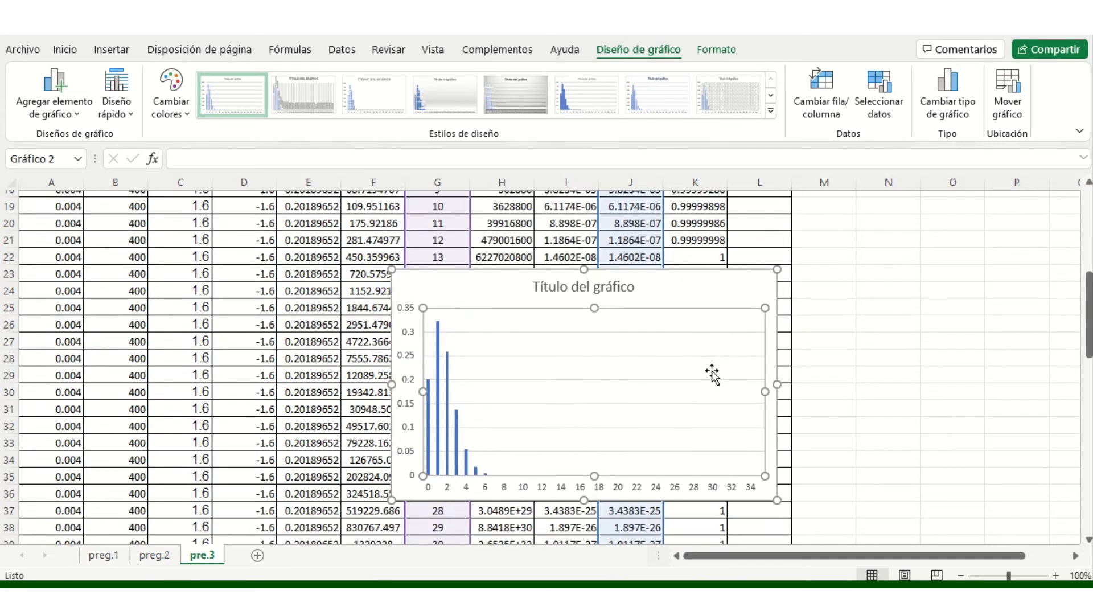
scroll(707, 361, down, 2)
scroll(708, 353, up, 2)
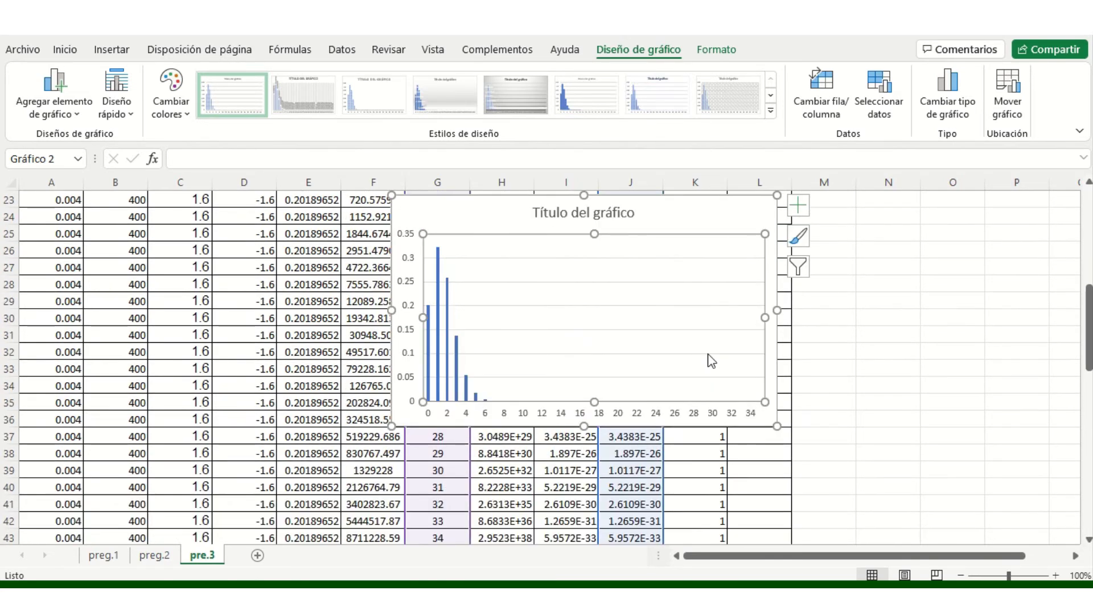
scroll(706, 359, up, 1)
key(Delete)
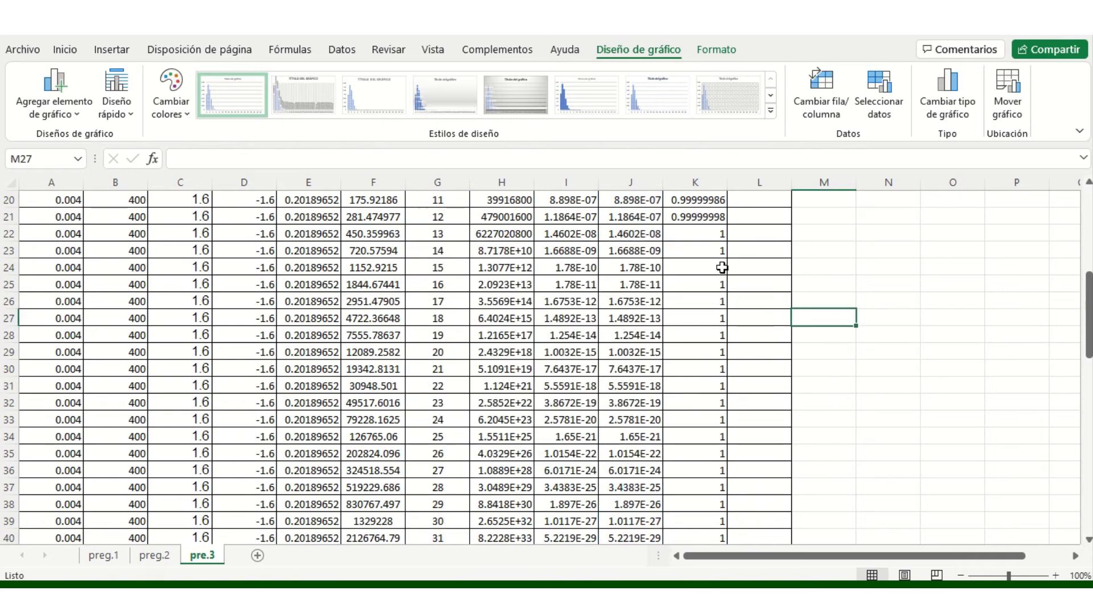
Check the cumulative histogram's series data range, then deselect it
scroll(655, 319, down, 5)
scroll(658, 322, down, 1)
scroll(661, 325, down, 2)
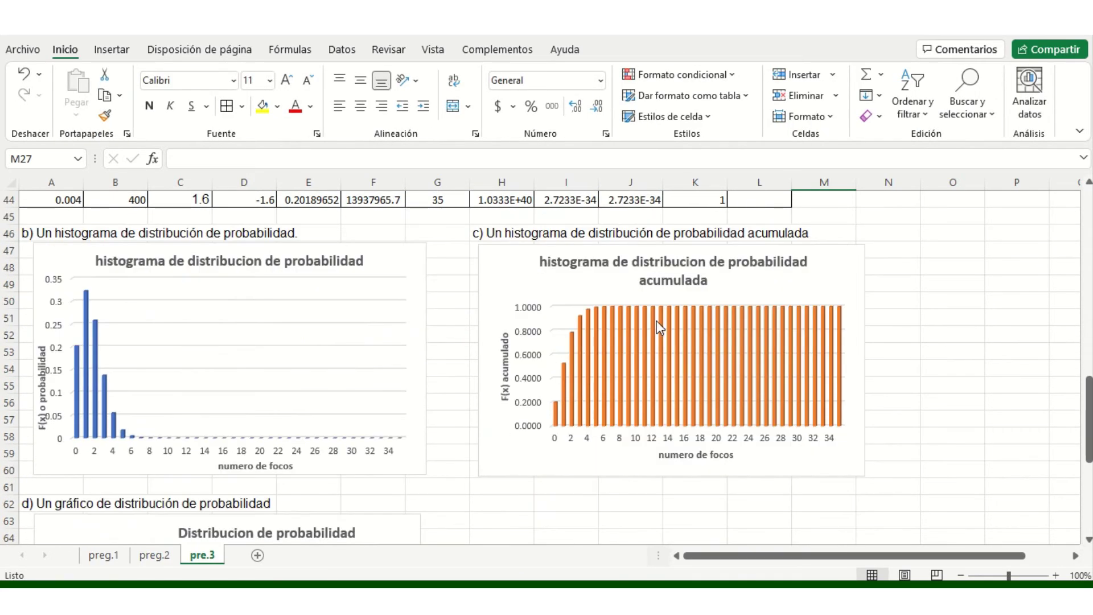
click(660, 325)
scroll(711, 353, up, 3)
scroll(732, 350, up, 2)
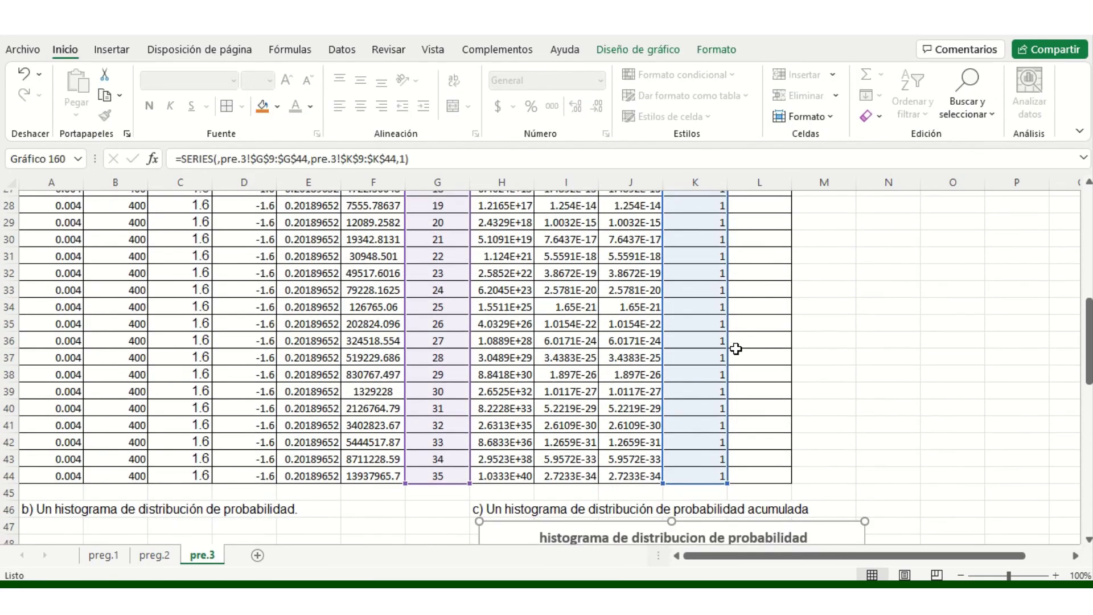
scroll(734, 344, up, 7)
scroll(679, 333, up, 1)
click(808, 333)
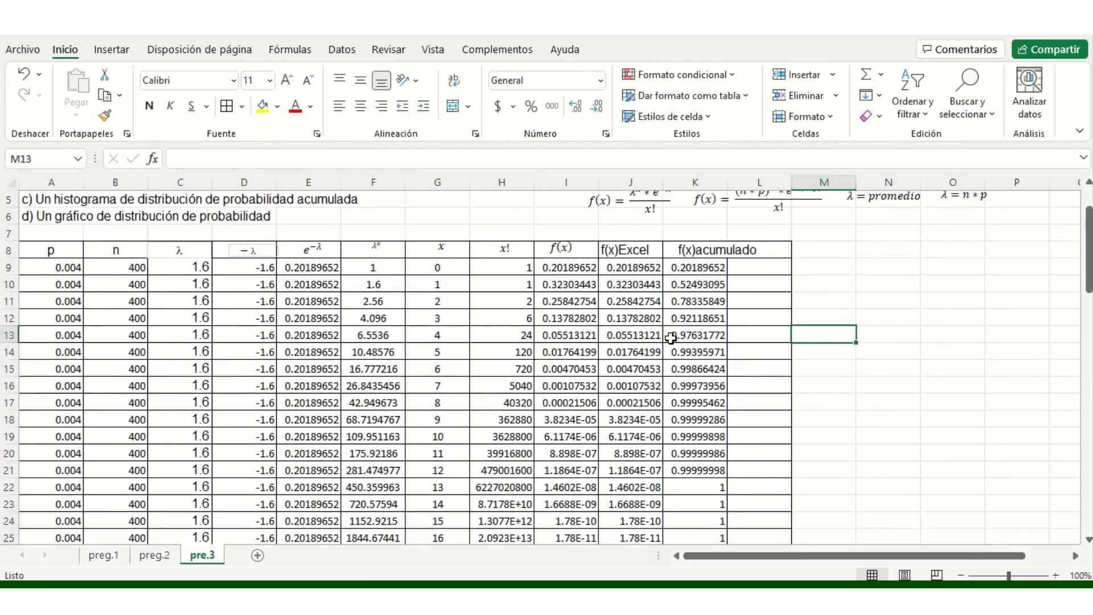
scroll(633, 311, down, 2)
scroll(492, 305, down, 5)
scroll(490, 318, down, 4)
scroll(410, 333, down, 4)
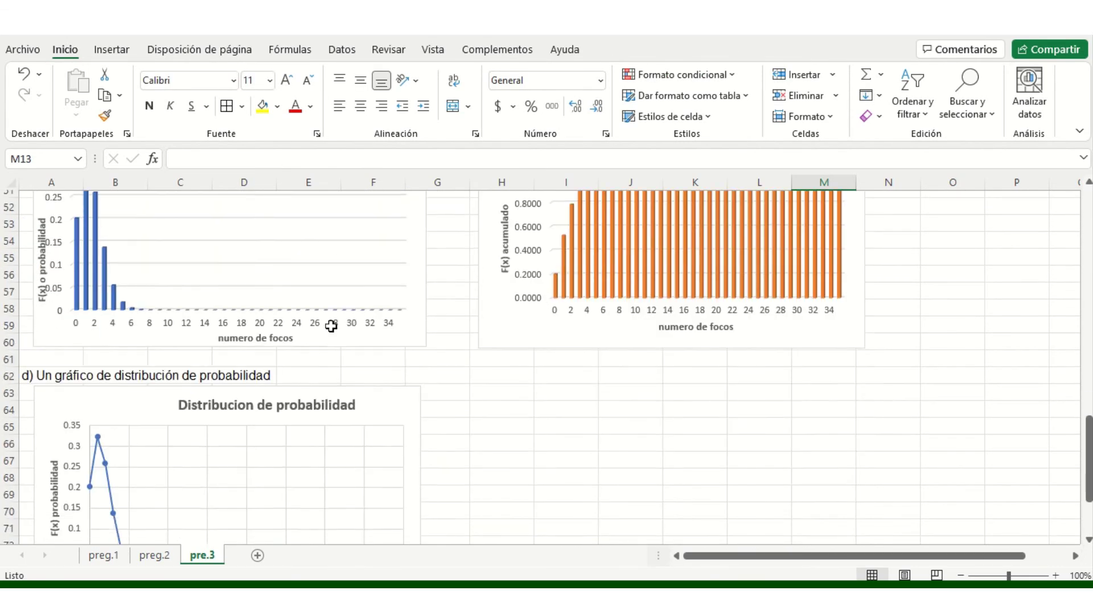
scroll(227, 364, down, 1)
Check the Distribucion de probabilidad line chart's series range (J9:J44 against G9:G44)
click(136, 433)
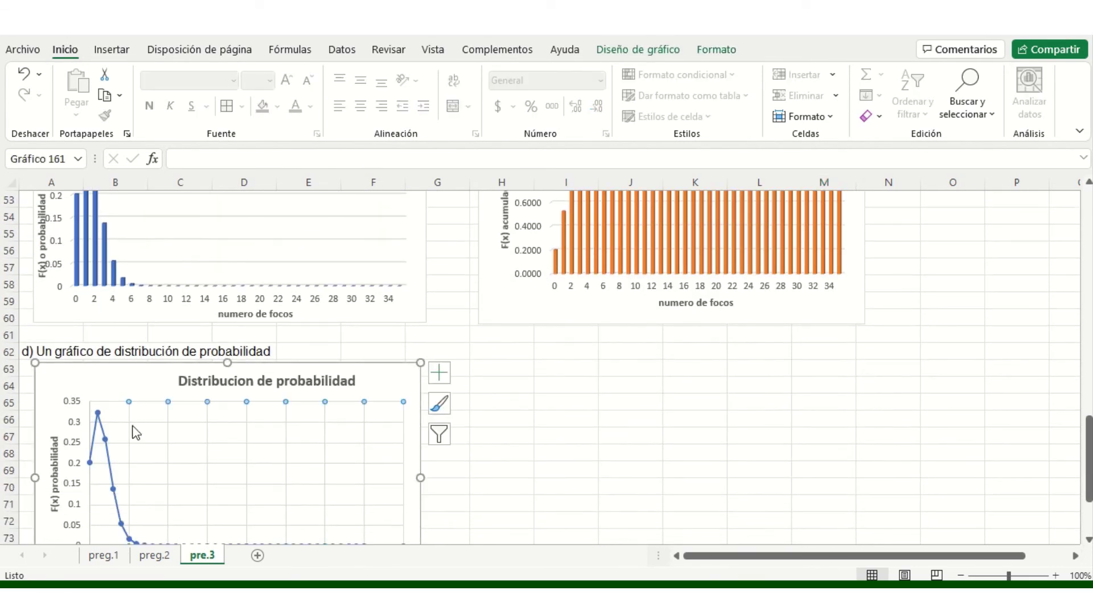
click(108, 456)
scroll(160, 450, down, 2)
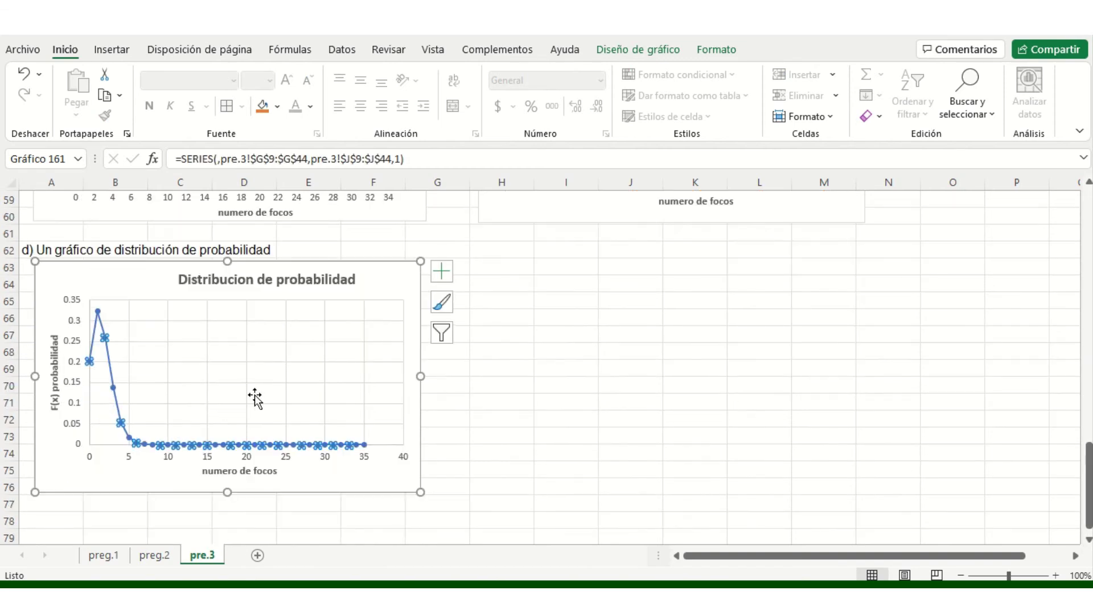
scroll(549, 425, up, 1)
scroll(548, 424, up, 9)
scroll(570, 427, up, 4)
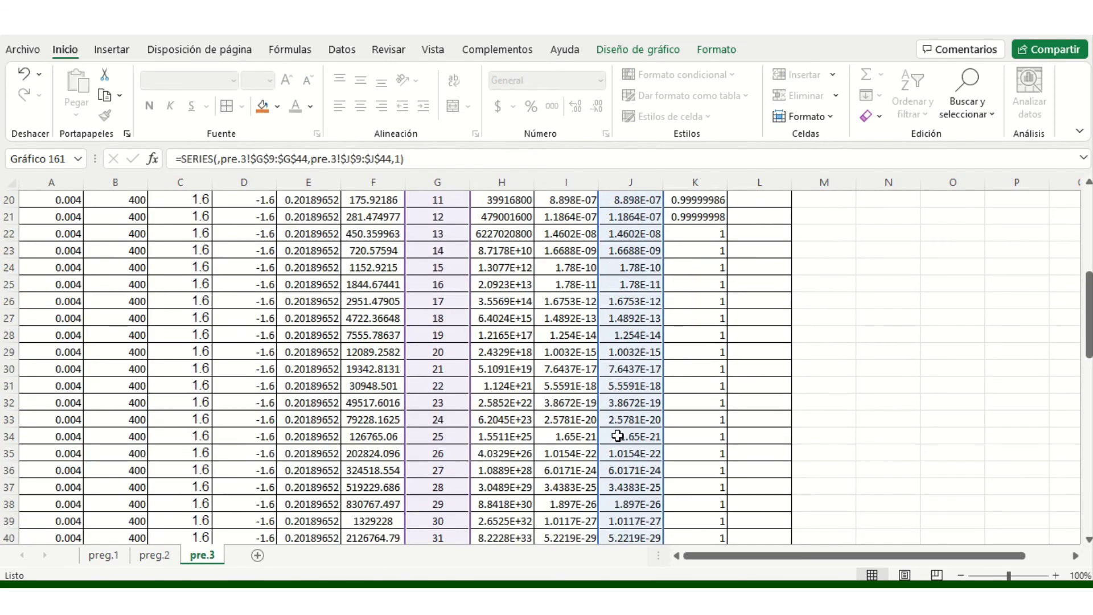
scroll(618, 436, up, 4)
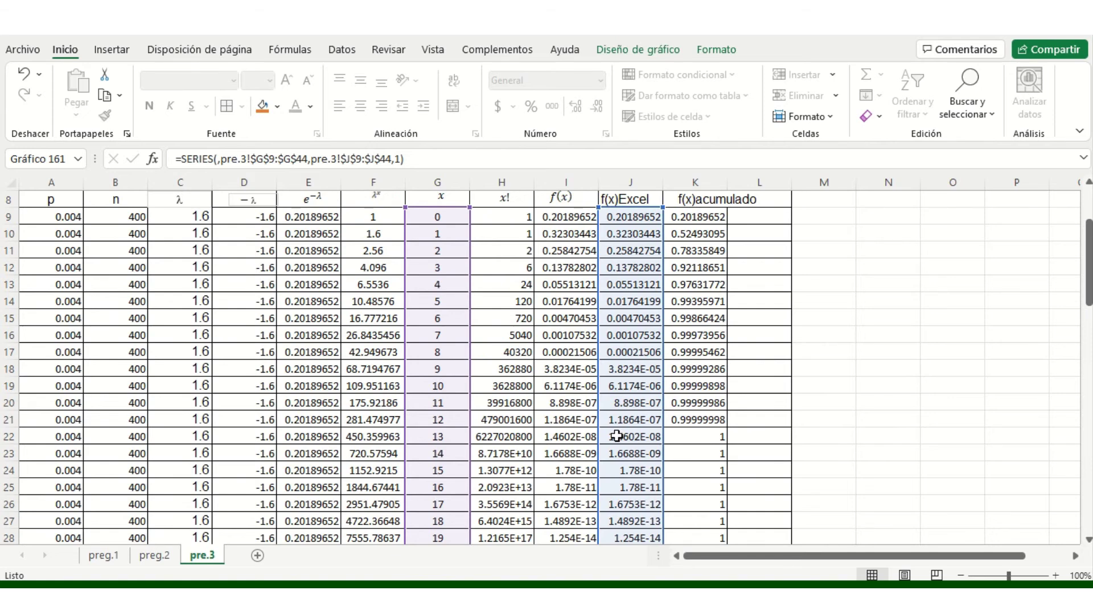
scroll(618, 436, down, 5)
scroll(592, 440, down, 10)
Insert a scatter chart with smooth lines to the right of the distribution chart
click(558, 385)
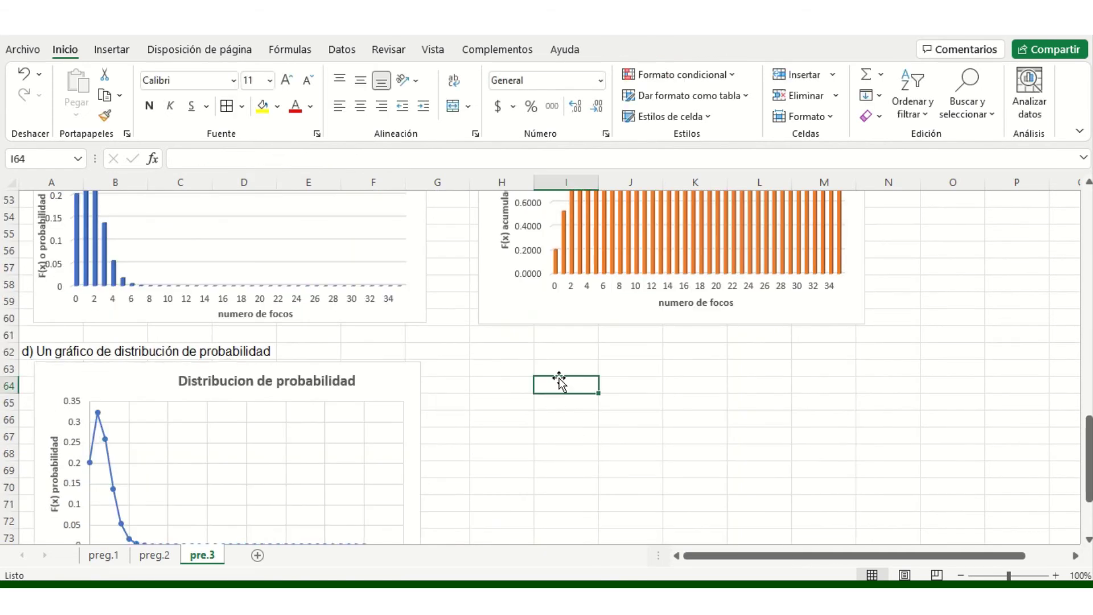
click(112, 50)
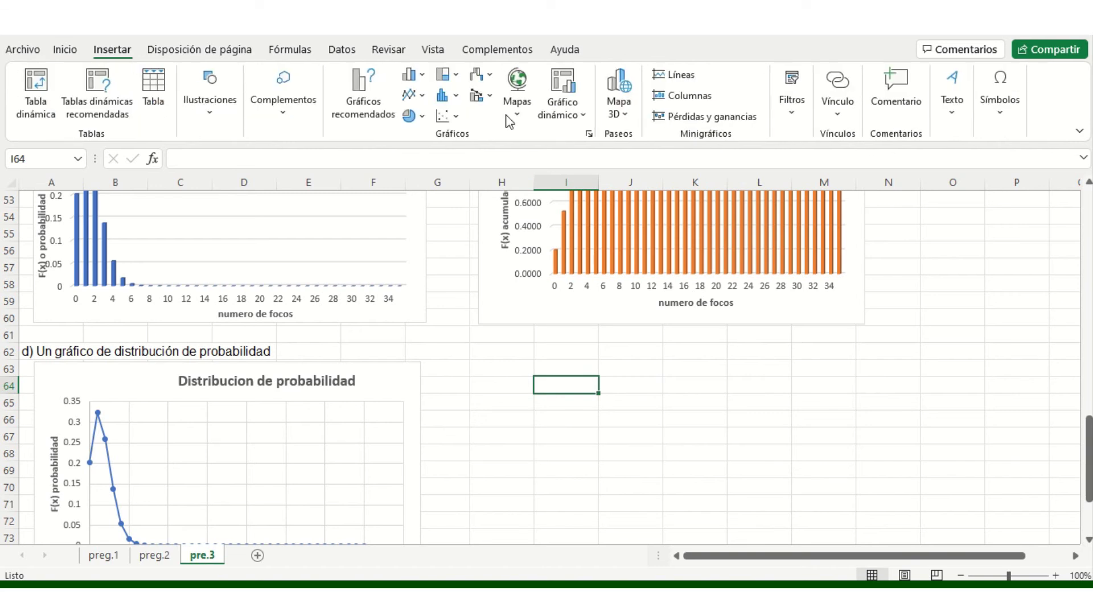
click(448, 116)
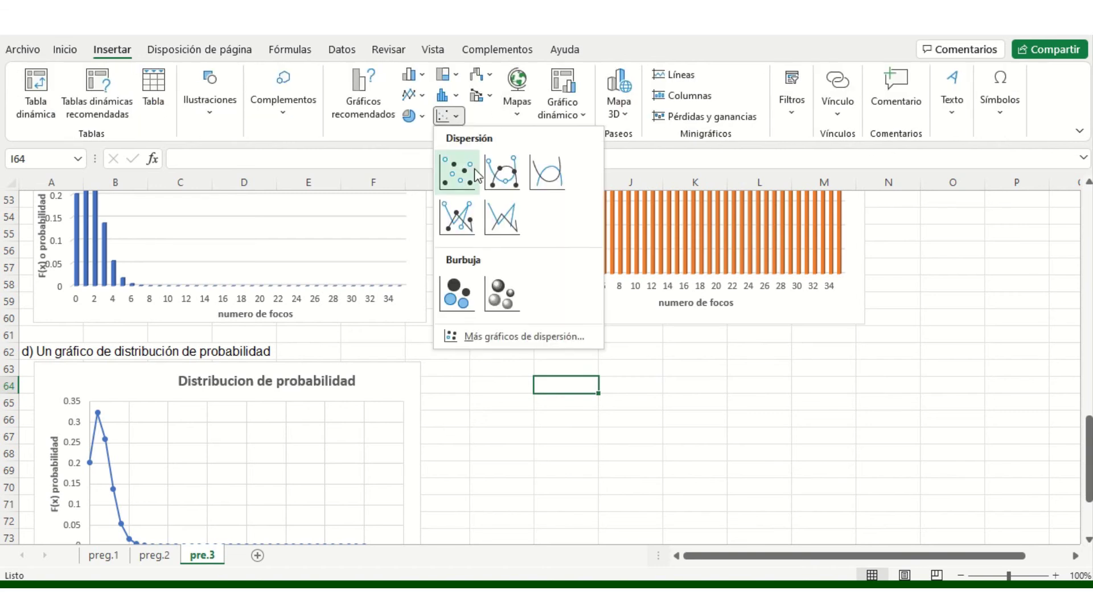
click(505, 174)
drag(491, 353, 649, 457)
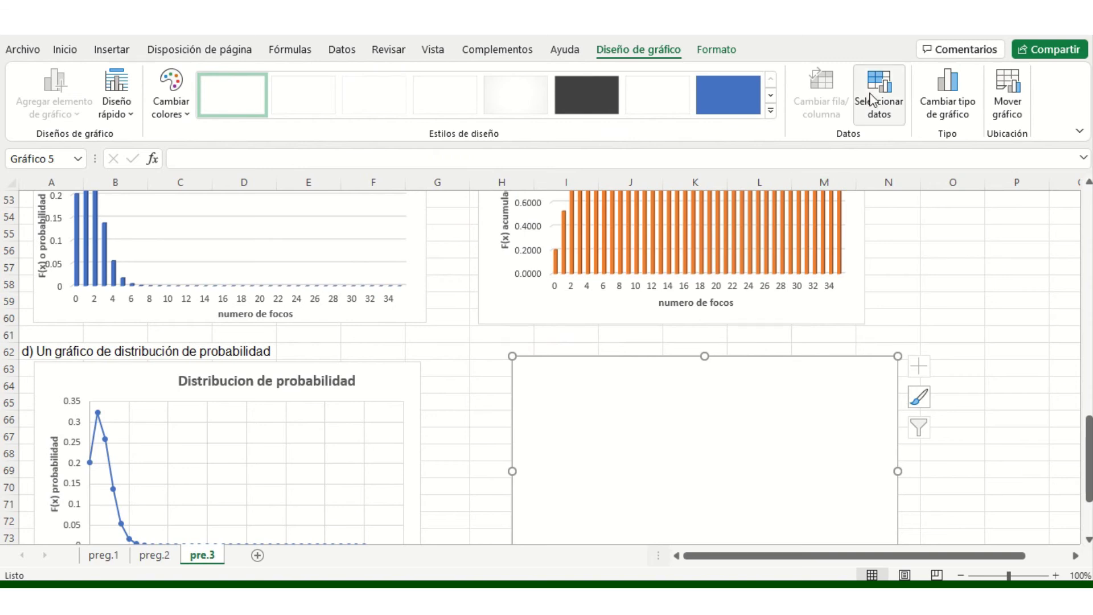
Add a new series with X values G9:G44
click(871, 97)
click(405, 351)
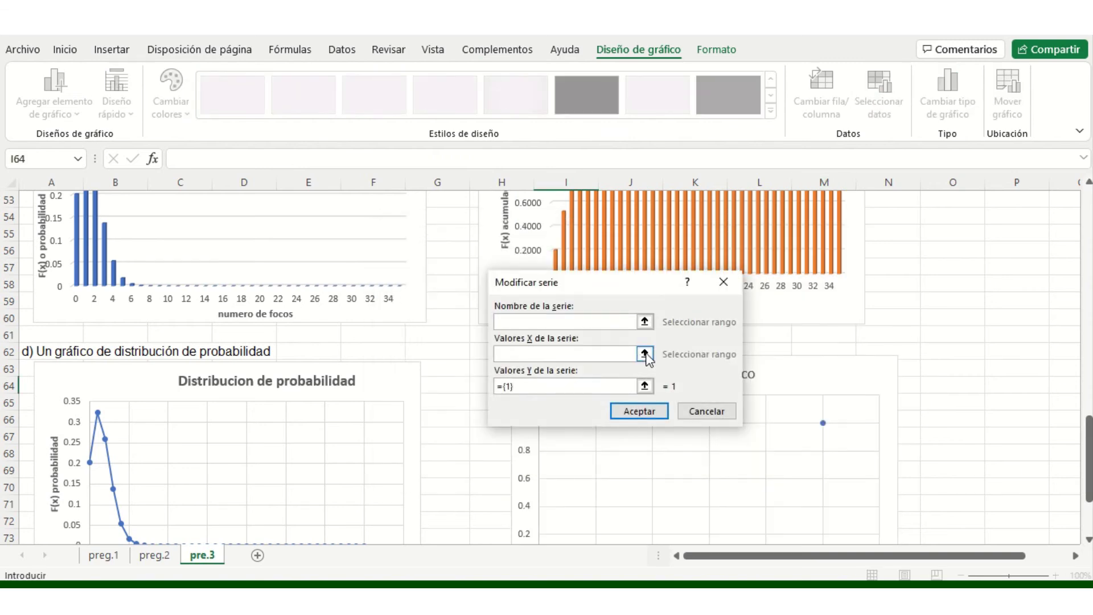
click(645, 353)
scroll(476, 329, up, 4)
scroll(484, 336, up, 5)
scroll(460, 339, up, 4)
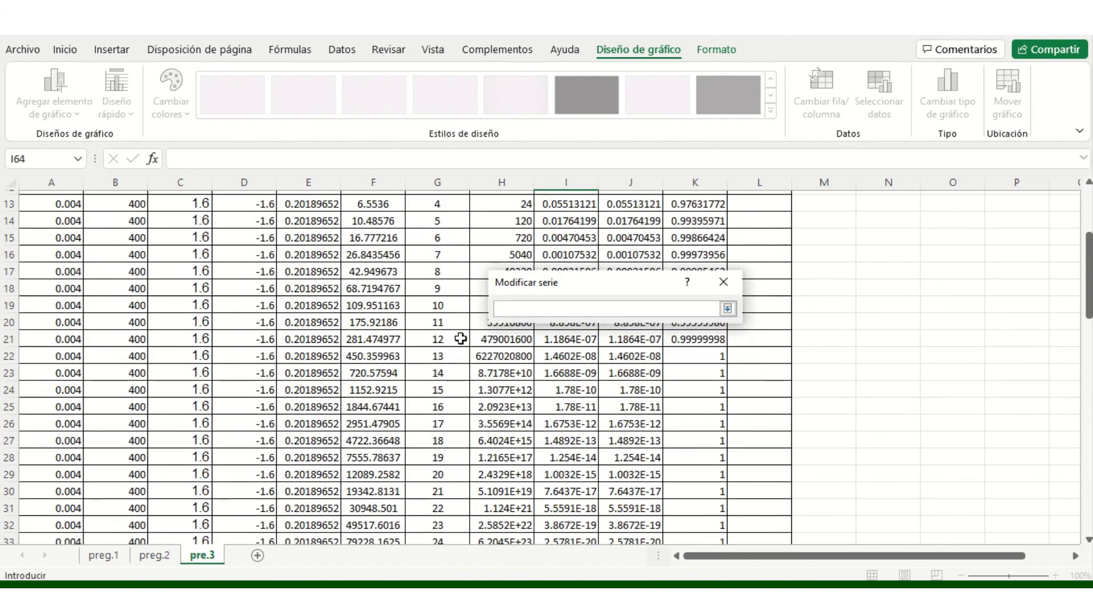
scroll(460, 339, up, 3)
mouse_move(437, 229)
mouse_down()
mouse_move(443, 550)
mouse_move(453, 567)
mouse_move(444, 503)
mouse_up()
click(728, 308)
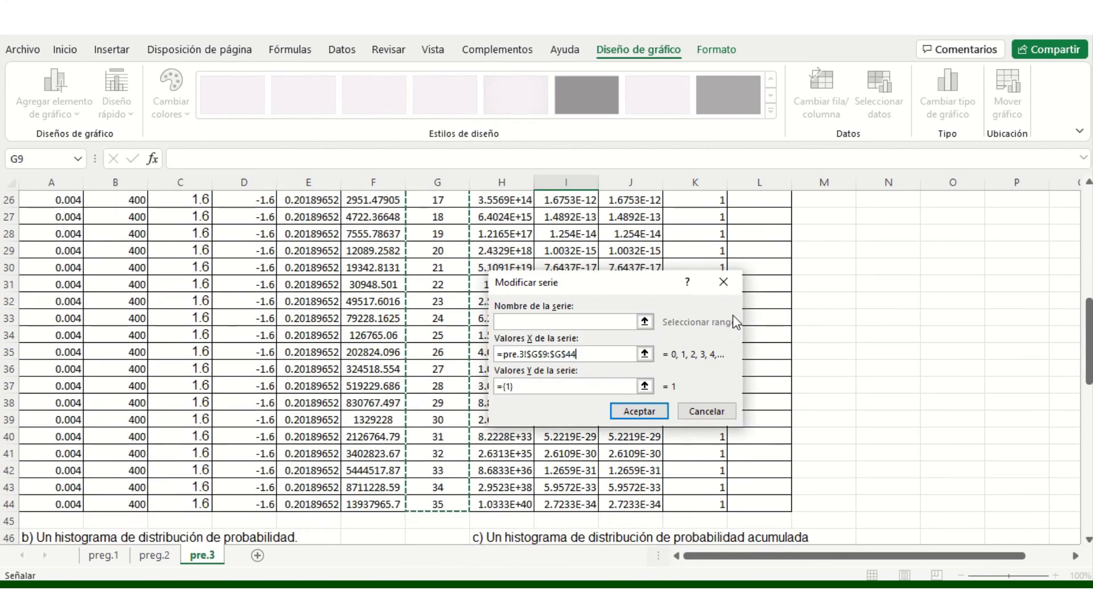
Set the series Y values to the f(x)Excel range J9:J44 and confirm
click(644, 386)
scroll(625, 398, up, 3)
scroll(625, 399, up, 3)
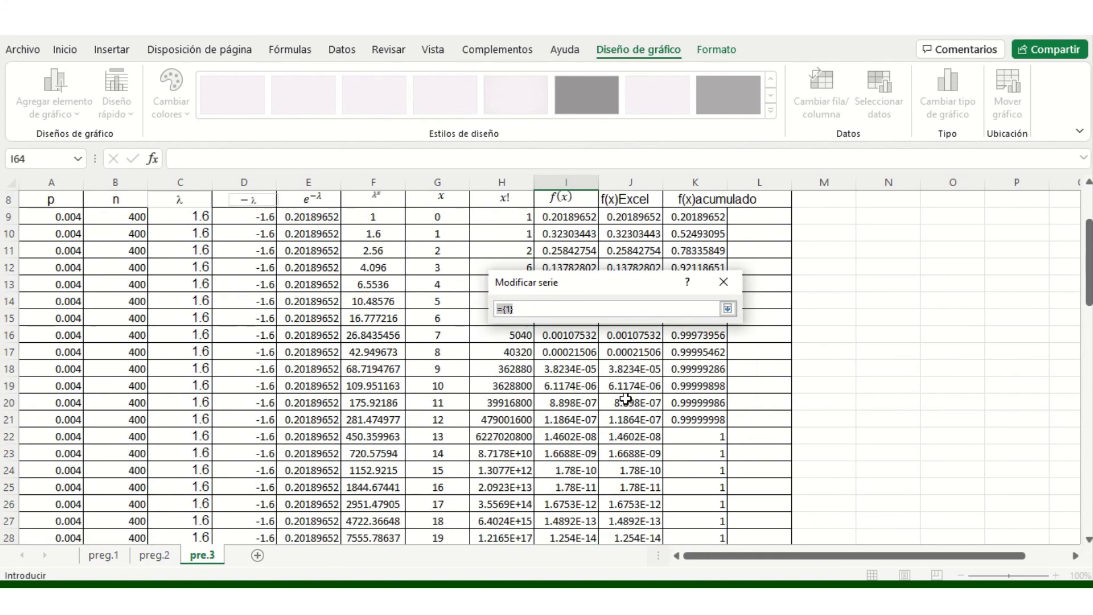
scroll(625, 400, up, 1)
scroll(624, 395, up, 1)
scroll(622, 393, down, 1)
scroll(619, 383, down, 9)
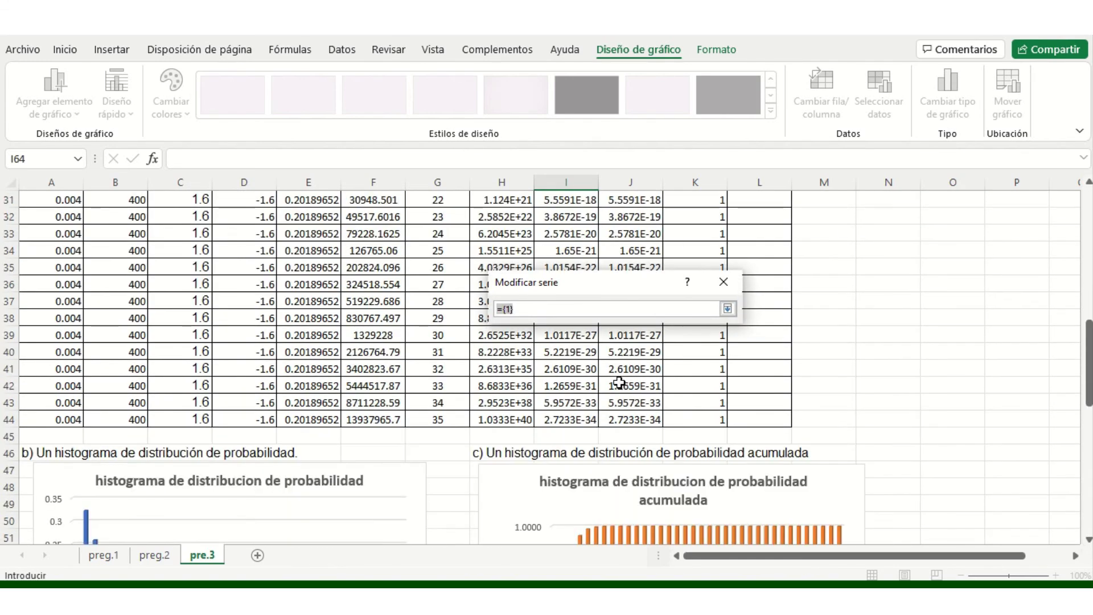
scroll(617, 380, up, 7)
scroll(632, 380, up, 3)
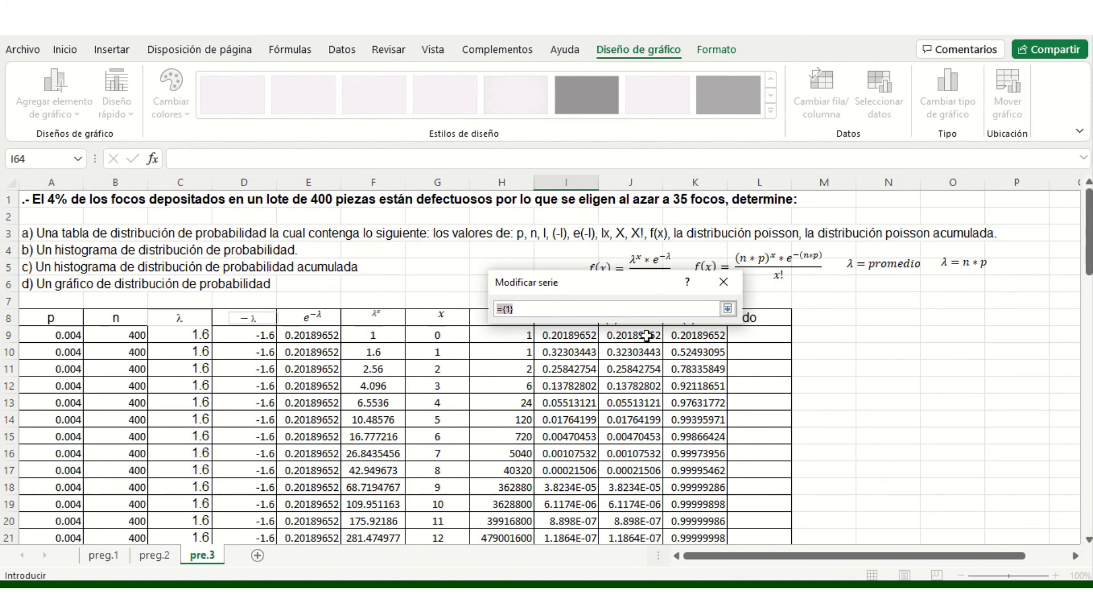
drag(649, 286, 661, 235)
mouse_move(642, 338)
mouse_down()
mouse_move(658, 517)
mouse_move(647, 489)
mouse_up()
click(738, 258)
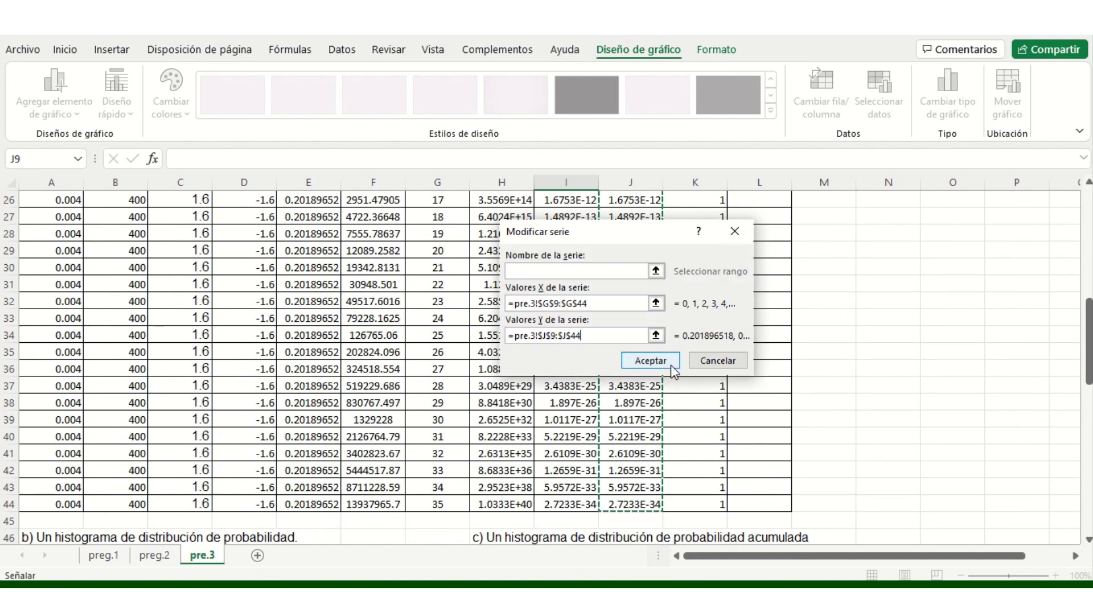
click(651, 364)
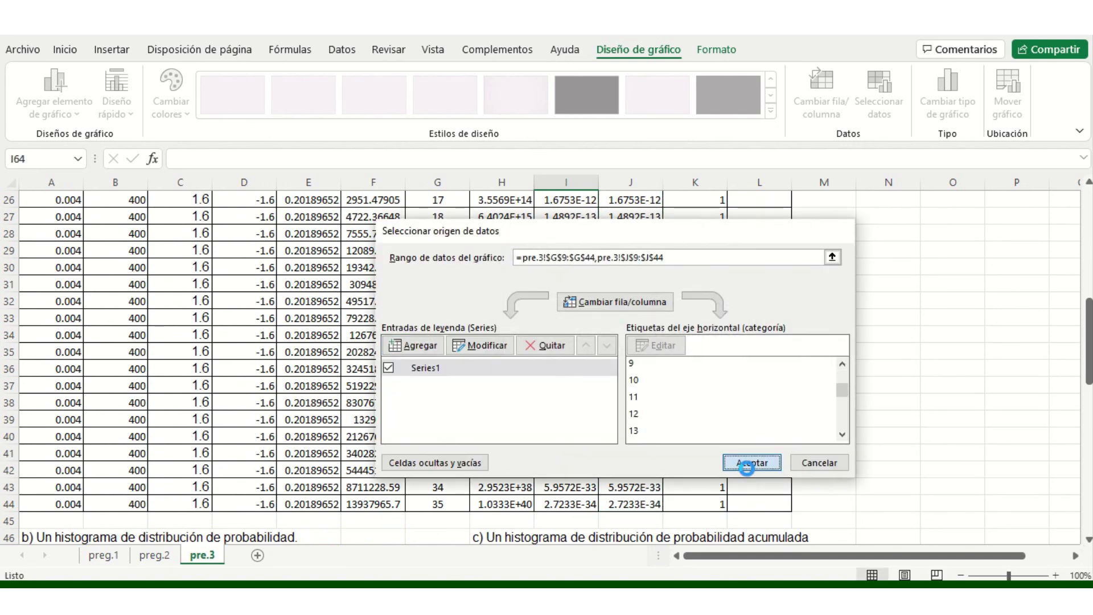
Apply the G9:G44/J9:J44 data to the smooth scatter chart, review the curve, then delete the chart
click(751, 462)
scroll(558, 408, down, 6)
scroll(558, 408, down, 7)
scroll(567, 408, up, 2)
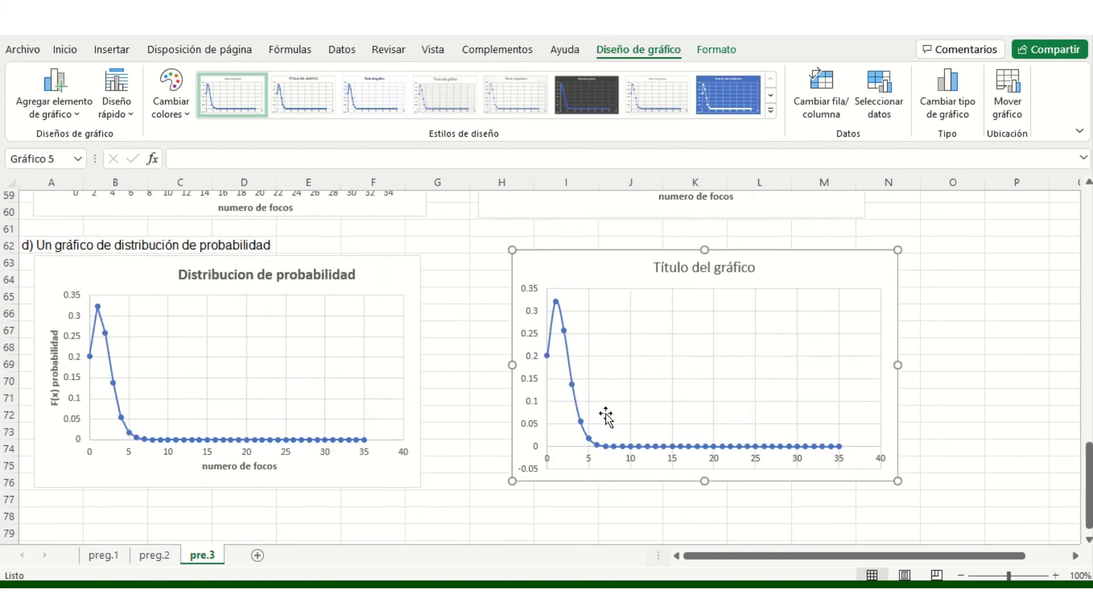
scroll(606, 417, up, 1)
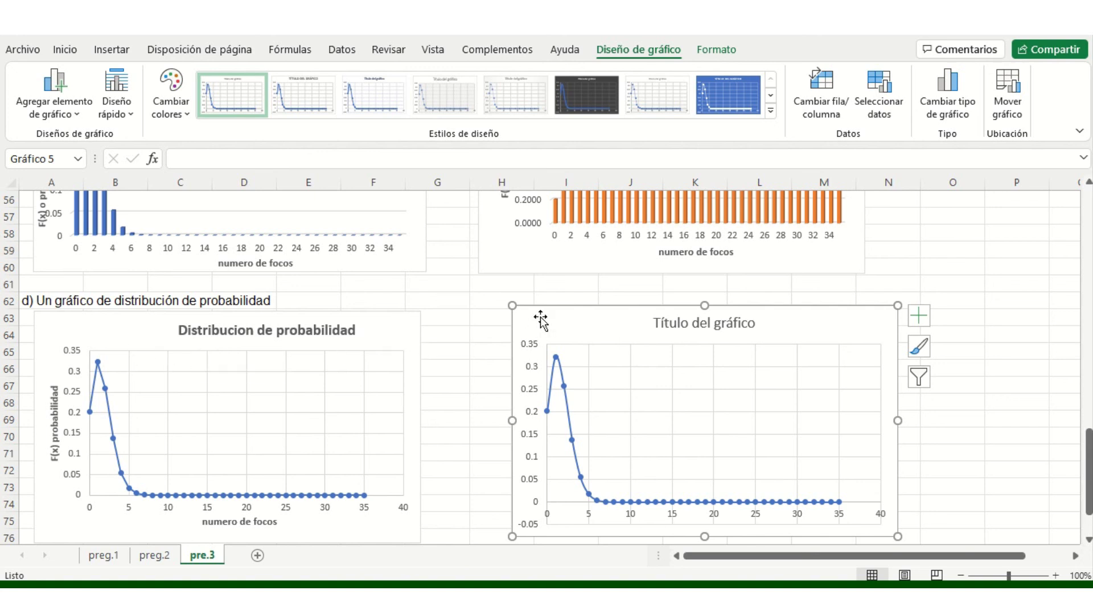
key(Delete)
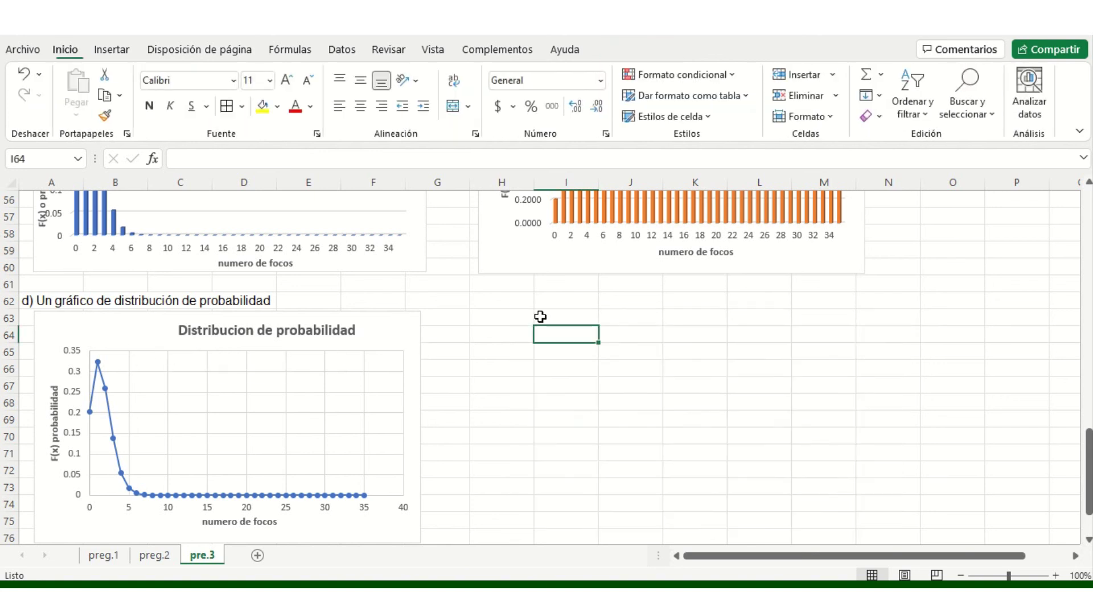